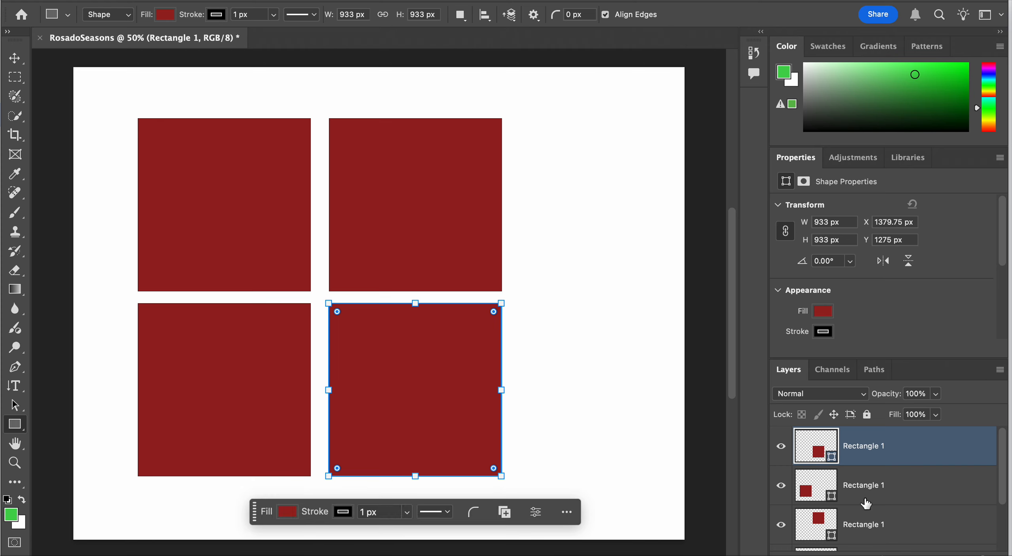
Select both right-column squares and move them closer to the left column, to about X 1363 px
click(905, 486)
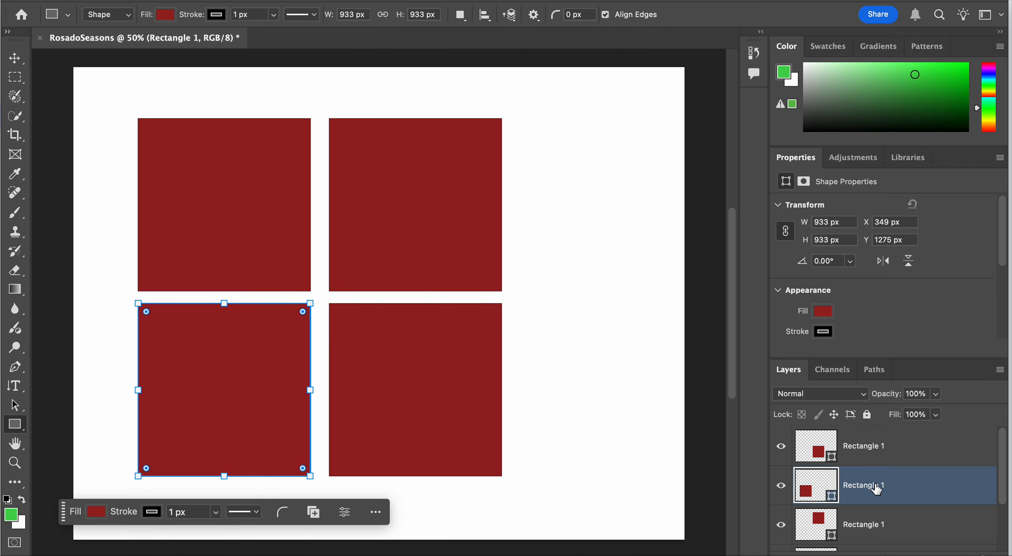
click(892, 448)
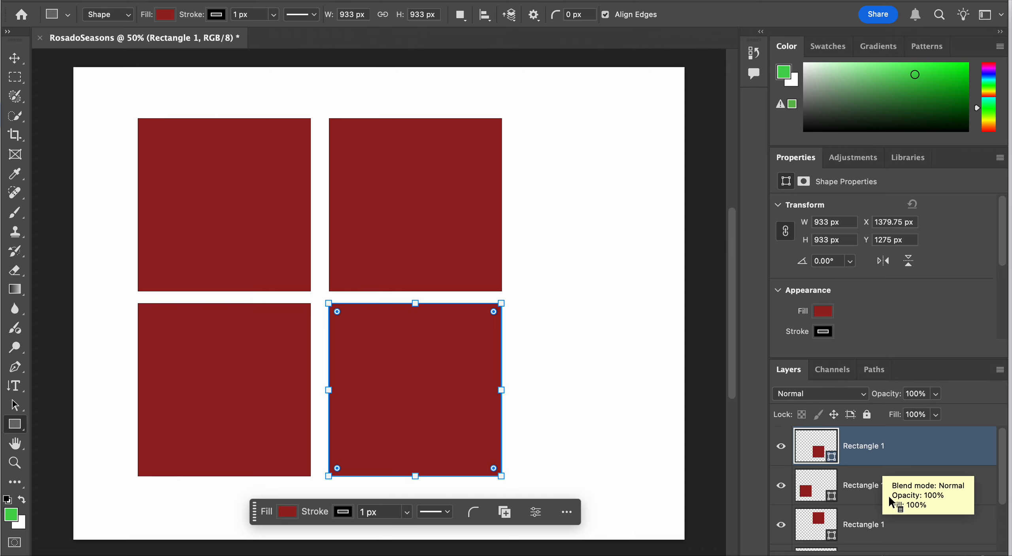
right_click(894, 527)
click(894, 527)
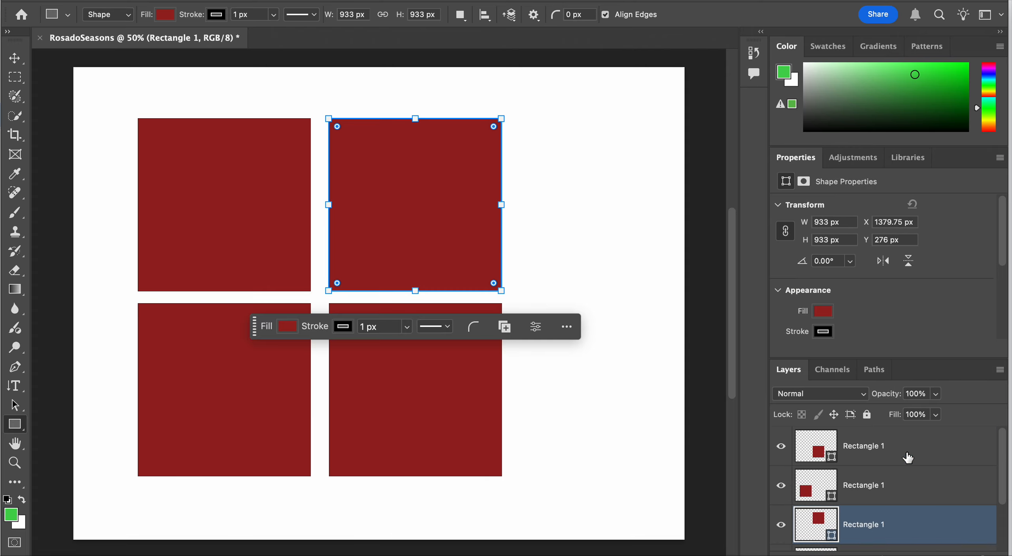
super+click(907, 458)
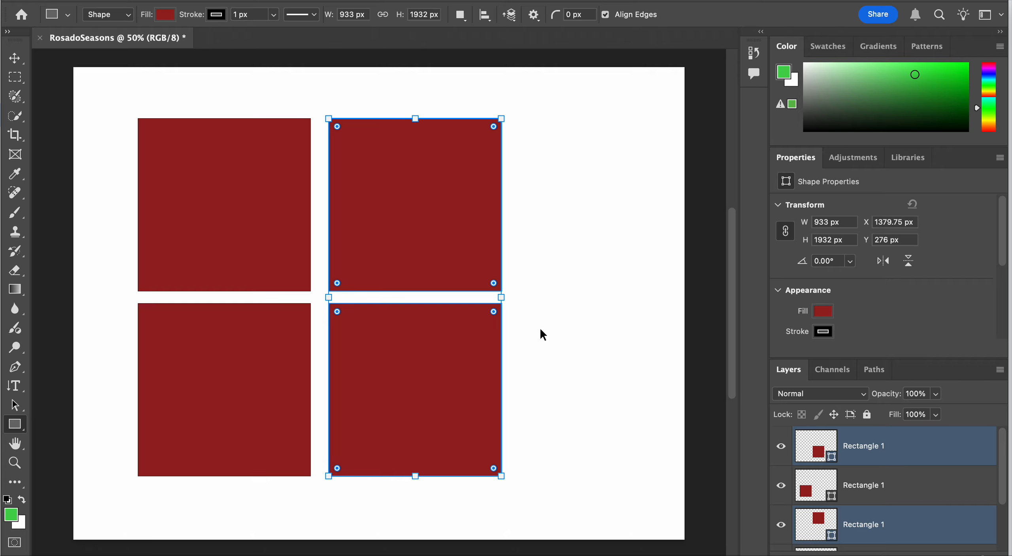
key(ctrl+t)
mouse_move(429, 243)
mouse_down()
mouse_move(497, 221)
mouse_move(522, 251)
mouse_move(454, 224)
mouse_move(423, 238)
mouse_up()
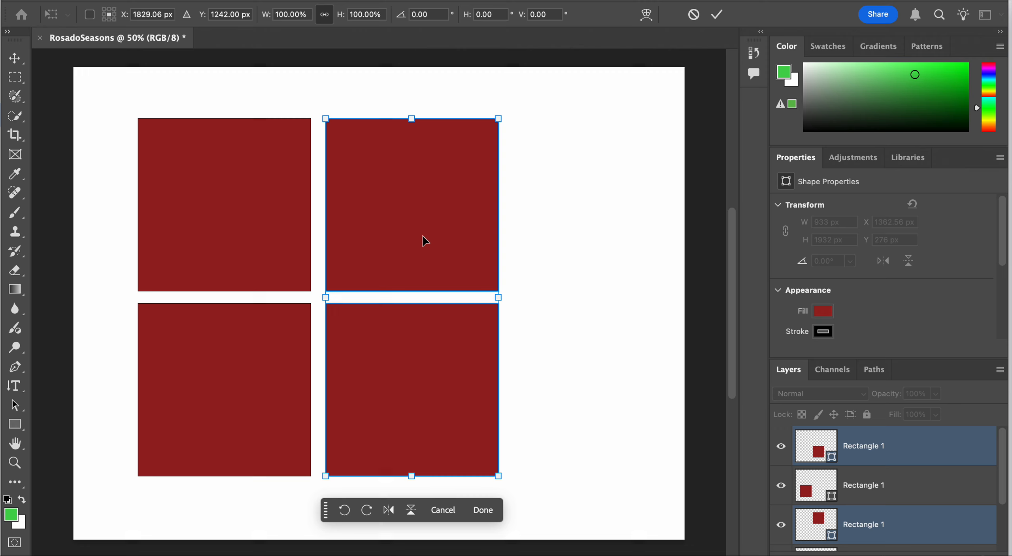
key(Return)
click(887, 516)
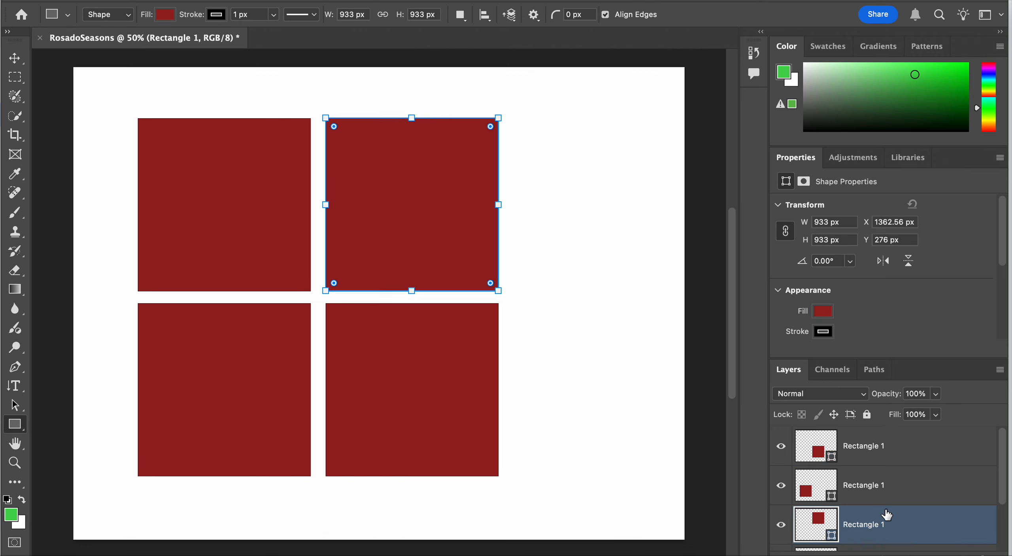
click(904, 502)
click(904, 502)
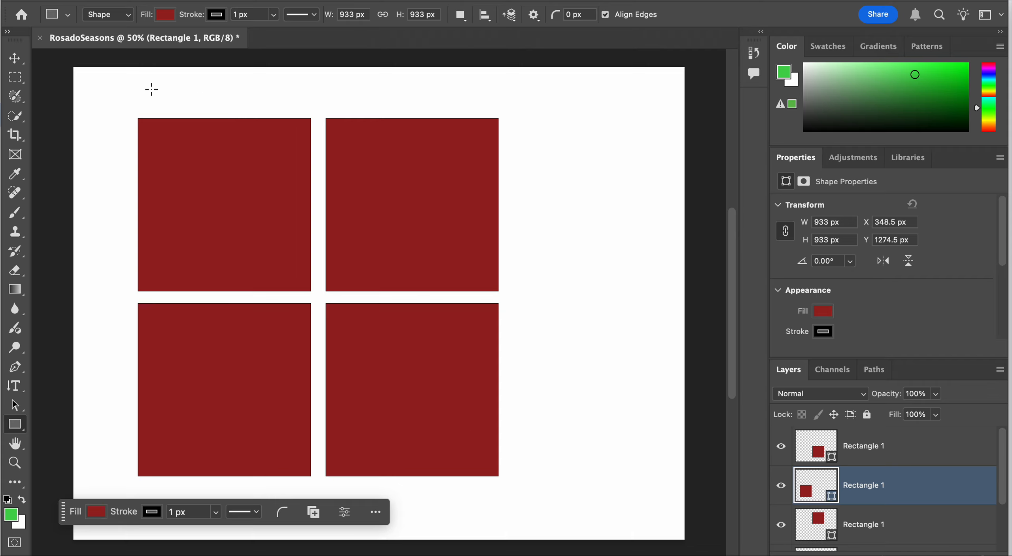
drag(116, 94, 520, 490)
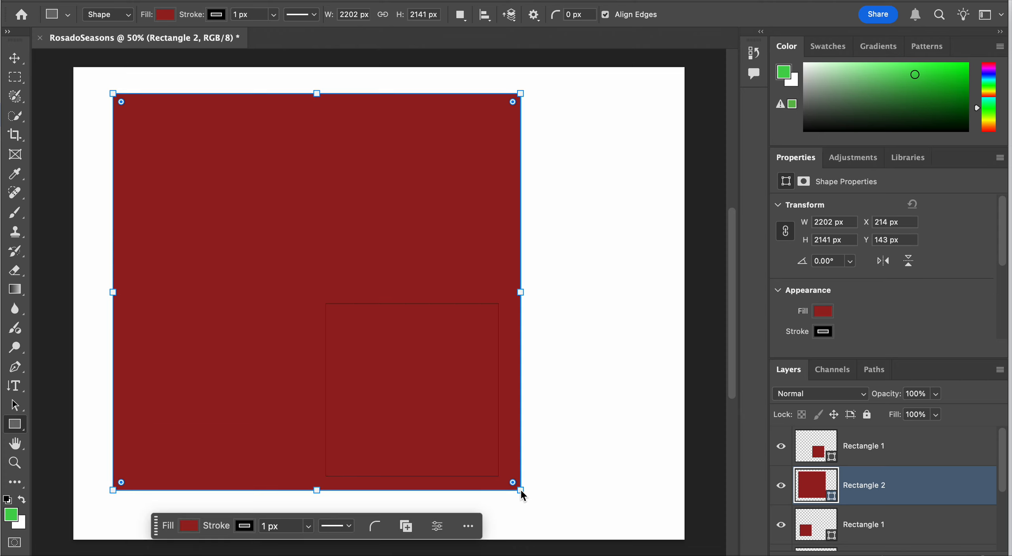
key(super+z)
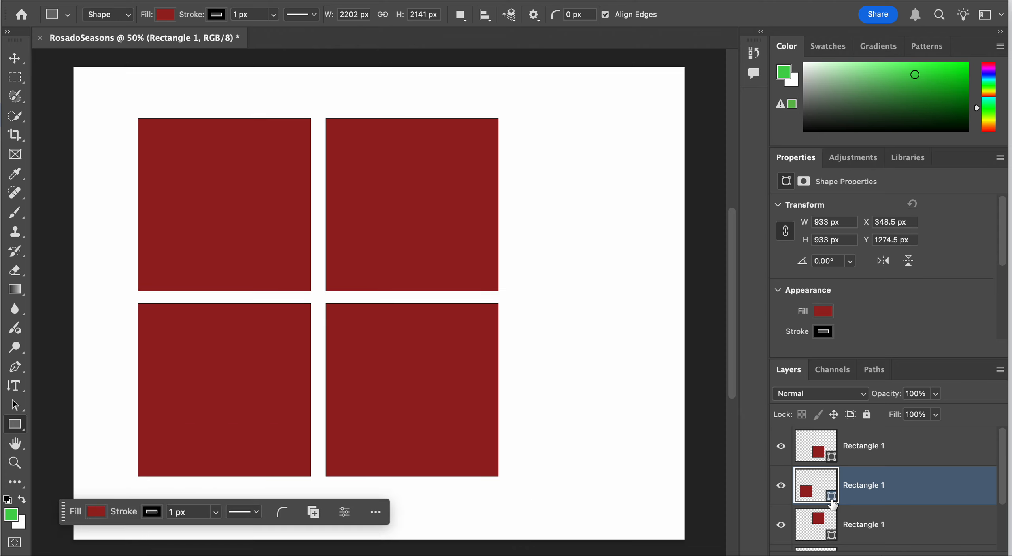
Select all four squares and move them together to the centre of the canvas
click(888, 457)
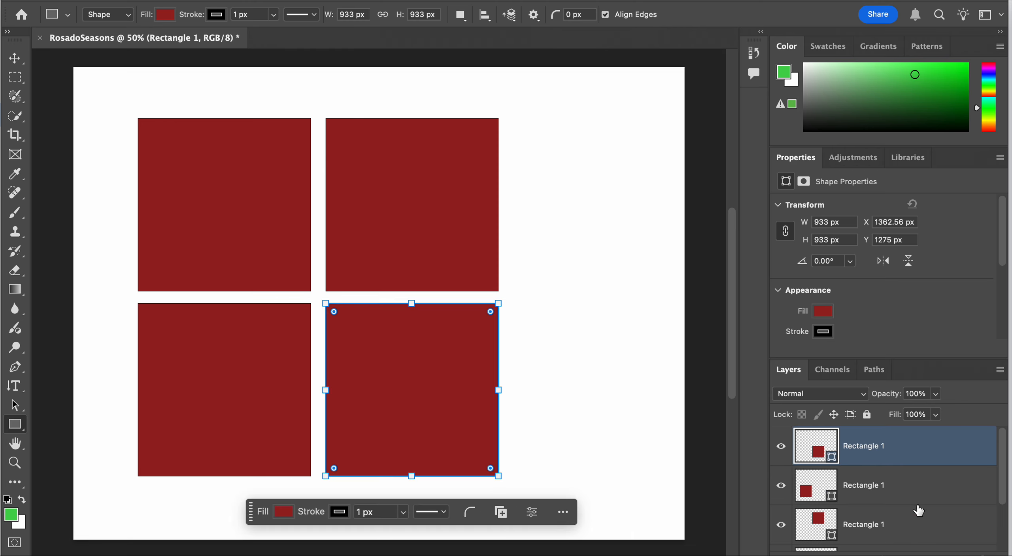
scroll(918, 512, down, 2)
shift+click(918, 498)
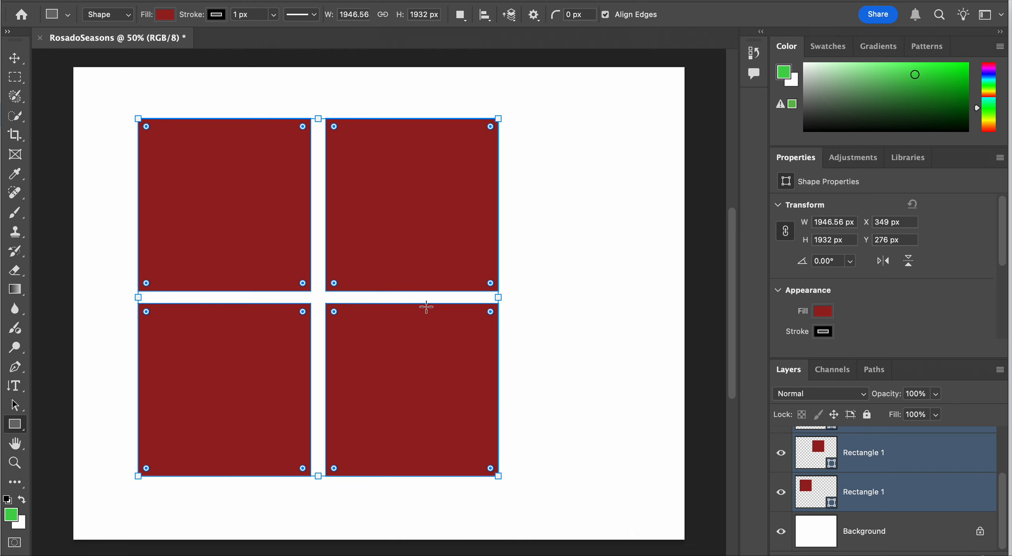
key(ctrl+t)
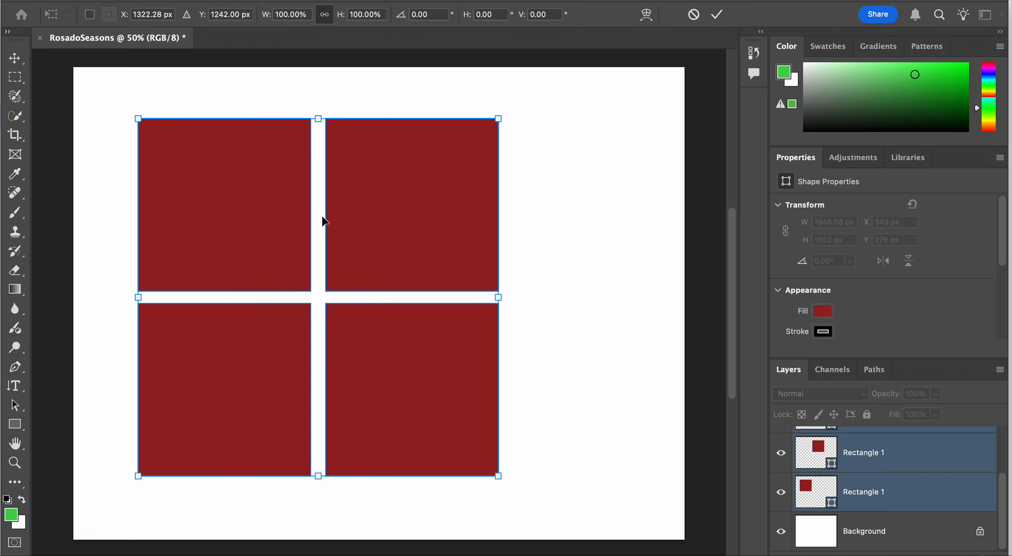
drag(372, 227, 434, 234)
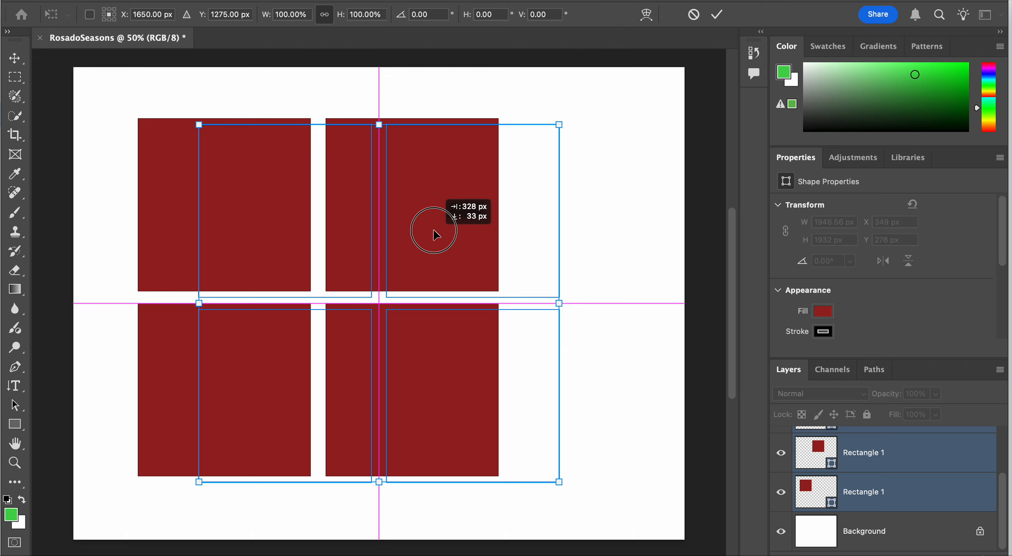
drag(433, 233, 434, 233)
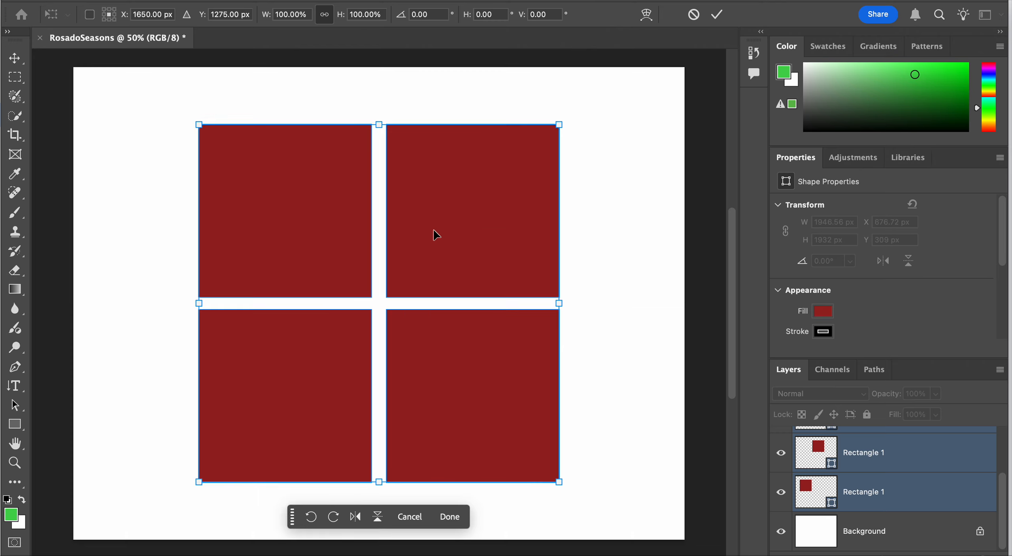
key(Return)
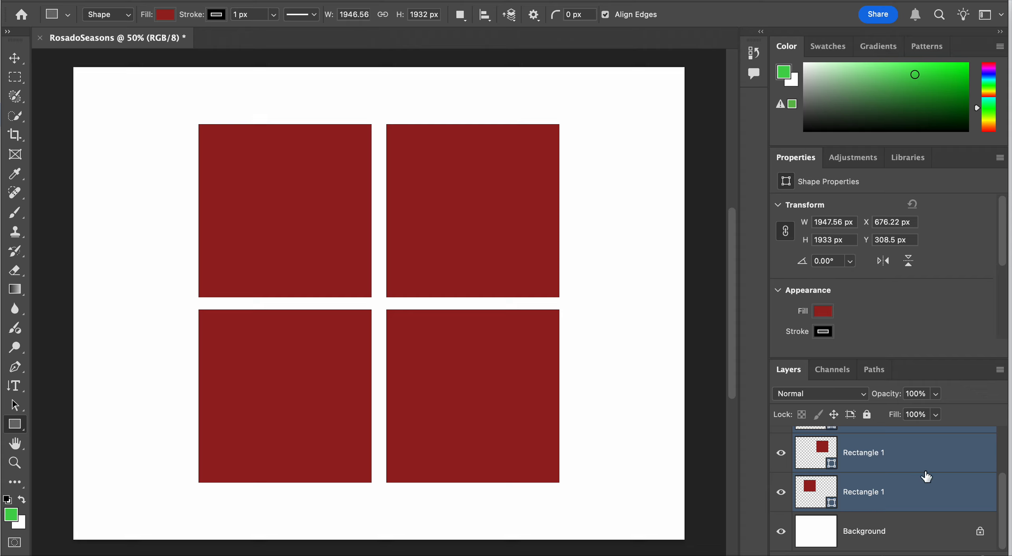
Group the four square layers and hide the group
scroll(926, 476, up, 5)
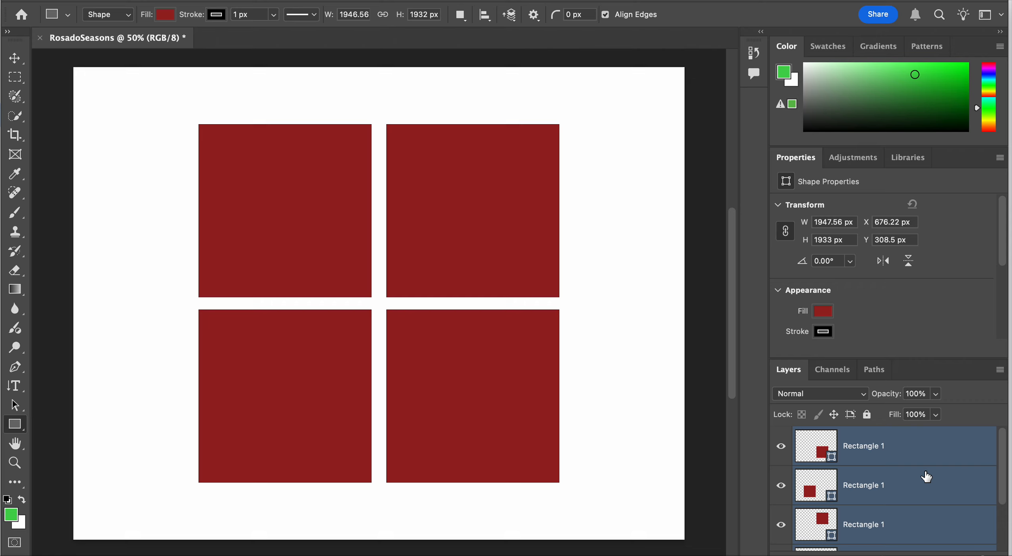
scroll(926, 477, down, 2)
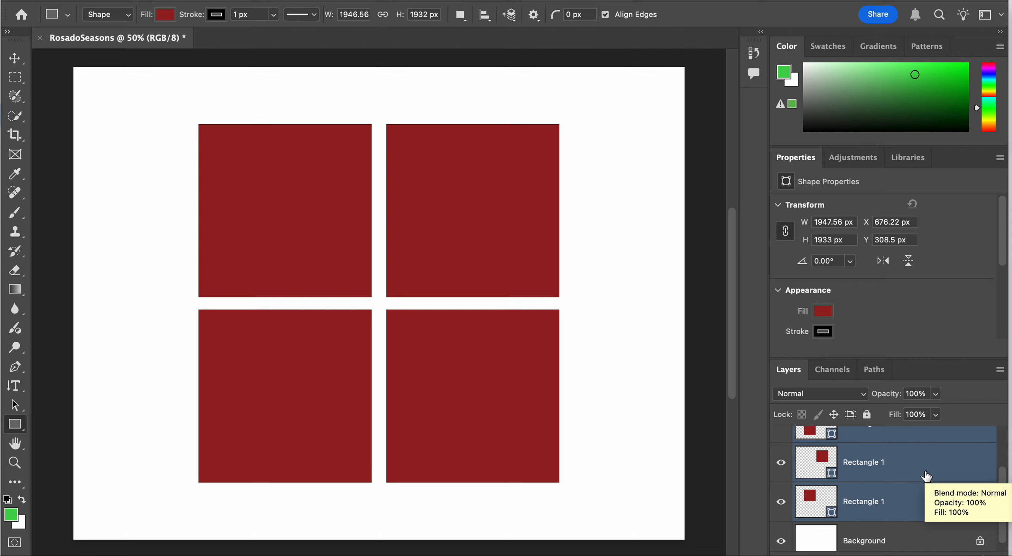
key(super+g)
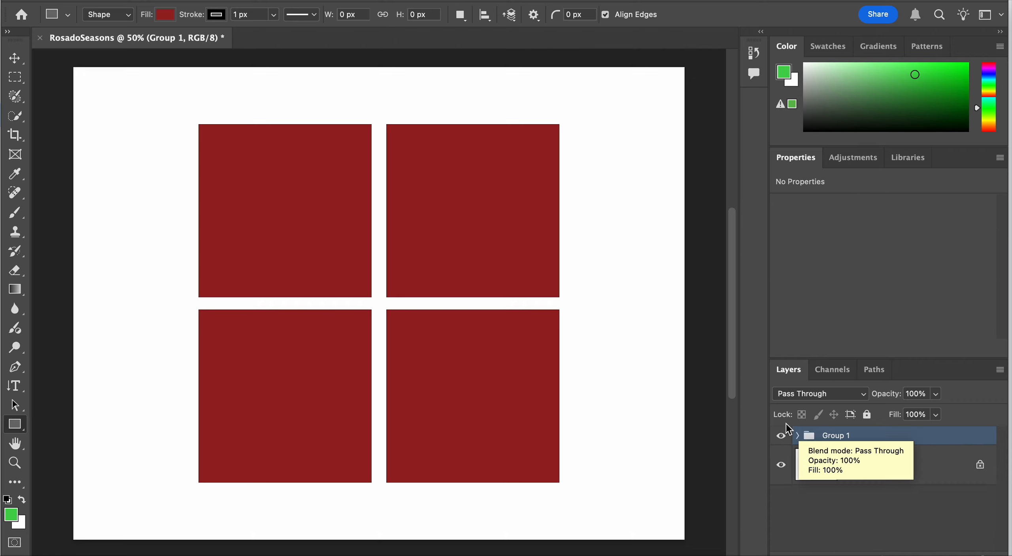
click(781, 435)
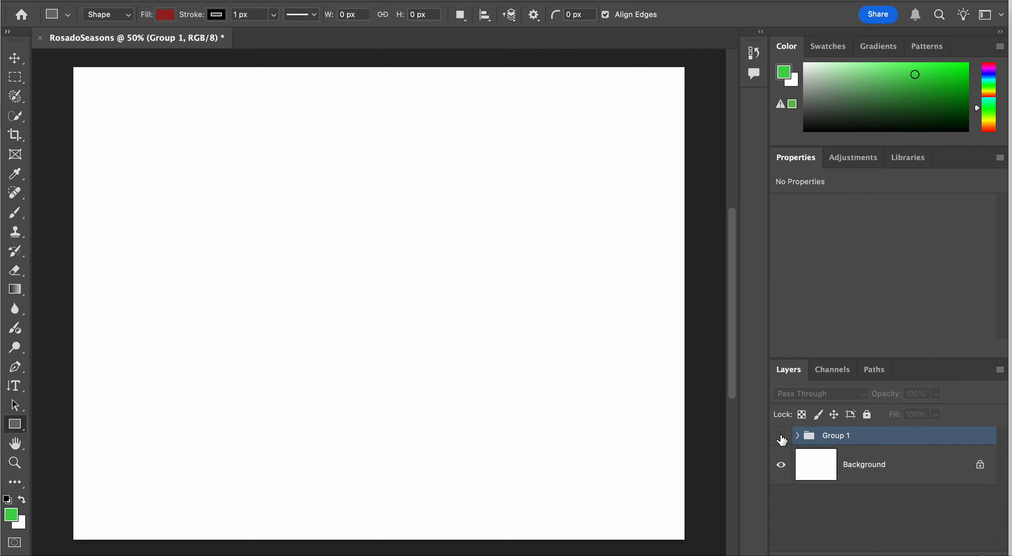
Draw a flower custom shape about 1195 × 1211 px in the canvas's upper-left area
click(10, 408)
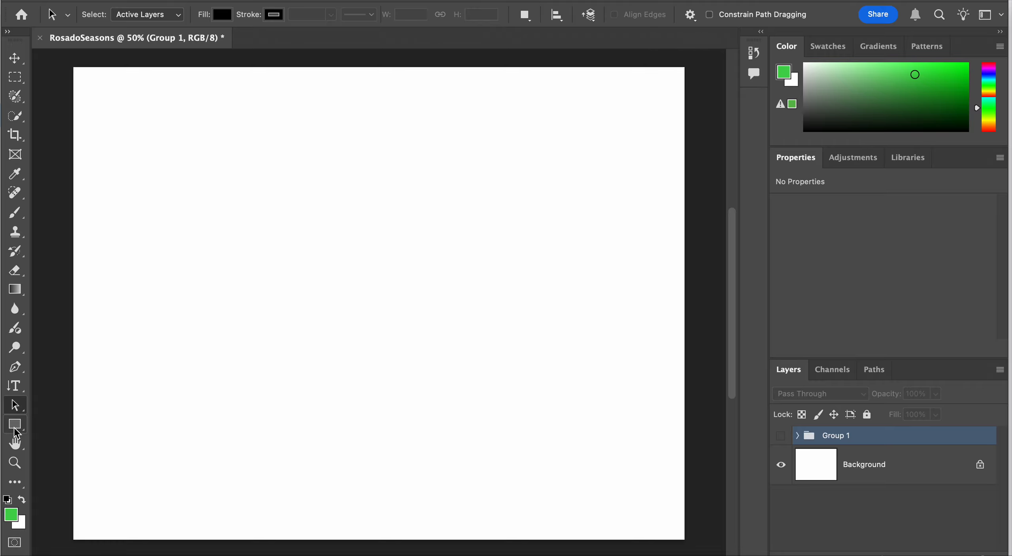
drag(13, 423, 69, 508)
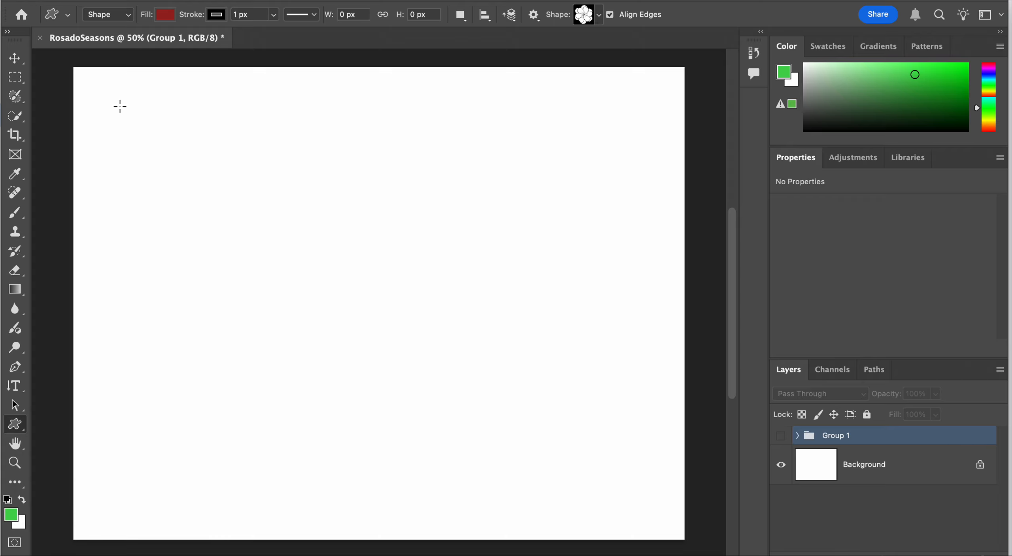
drag(124, 104, 344, 328)
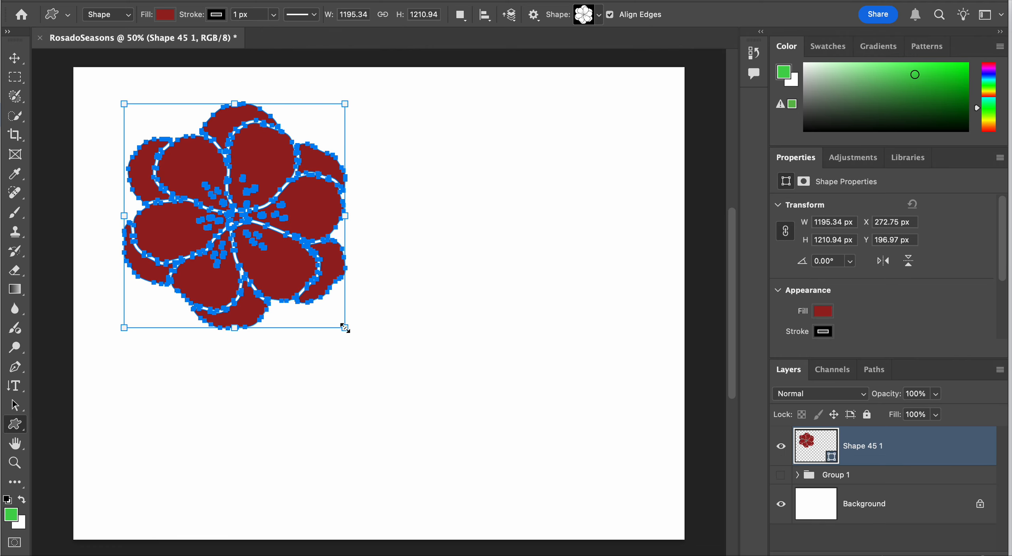
Duplicate the flower and place the copy level with the original on its right, at about X 1650 px, Y 197 px
key(super+alt+t)
drag(235, 215, 378, 303)
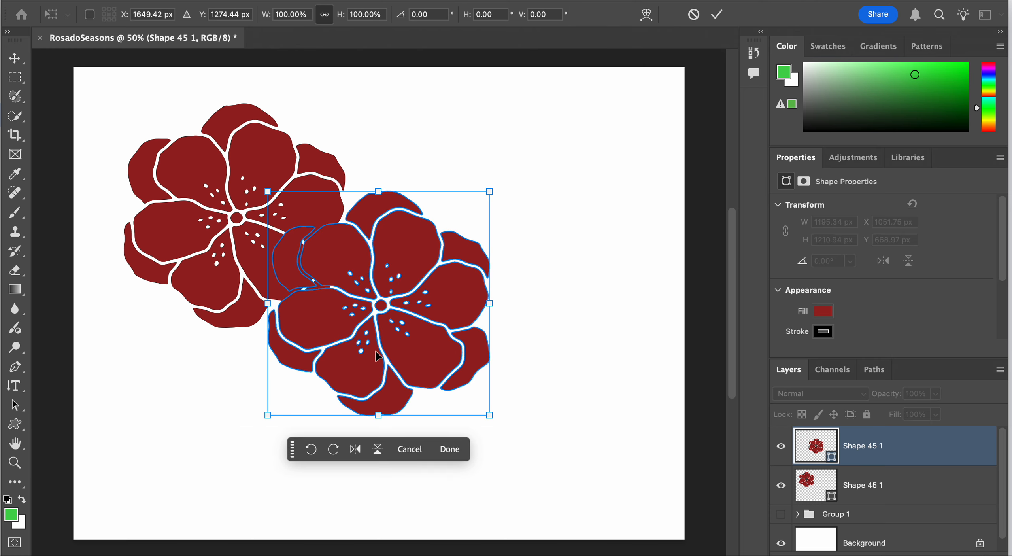
drag(374, 360, 485, 272)
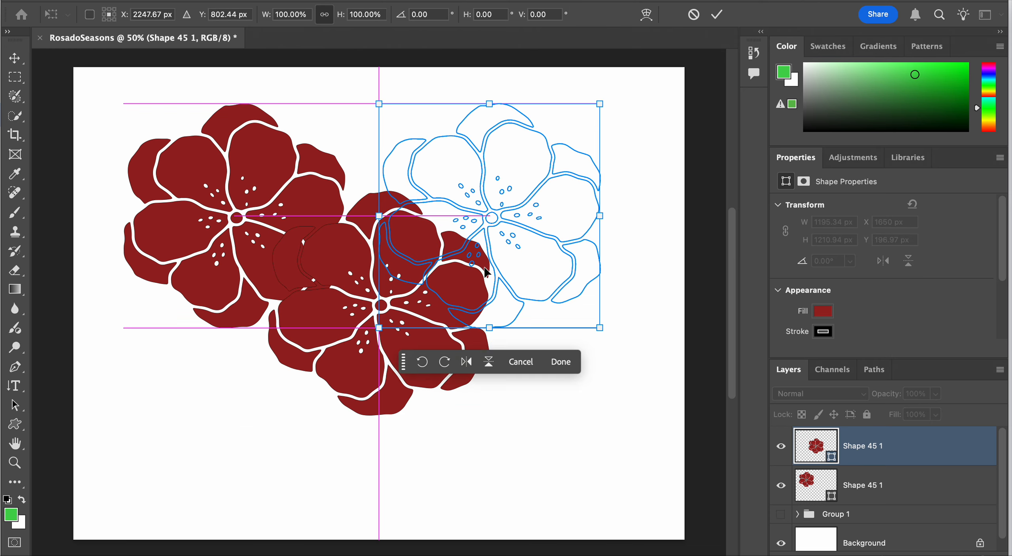
key(Return)
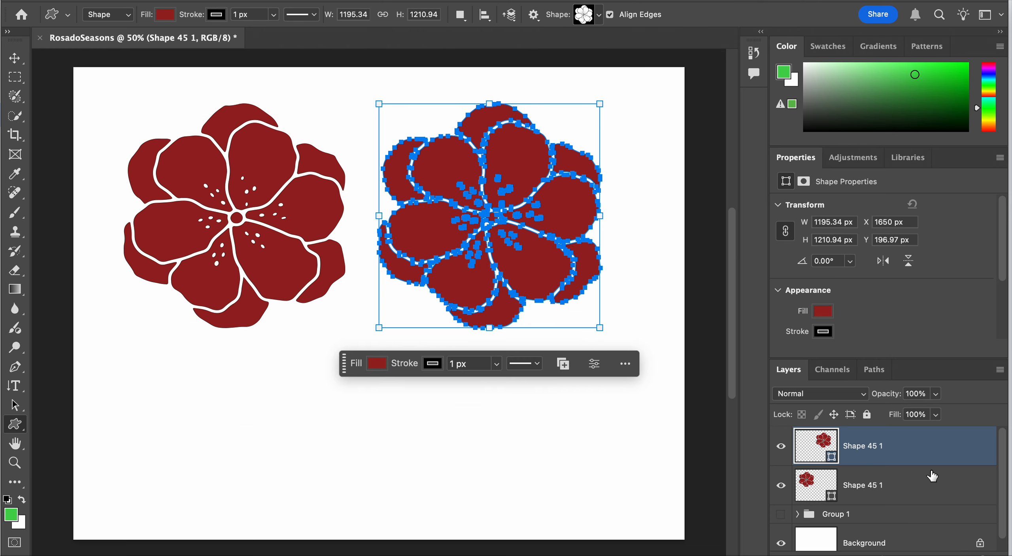
Paste another flower copy and place it below the first flower, at about X 535 px, Y 1130 px
key(ctrl+v)
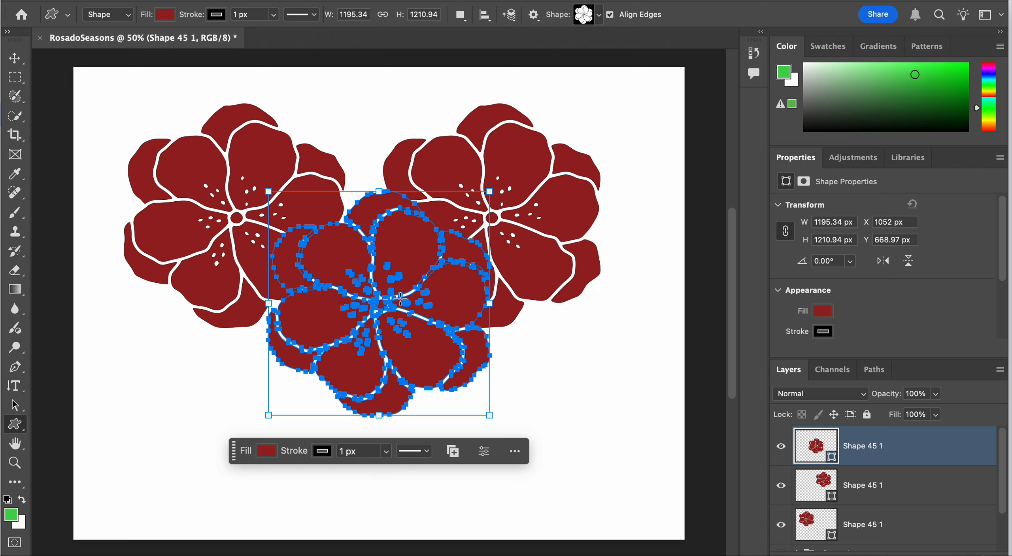
key(ctrl+t)
drag(397, 287, 301, 373)
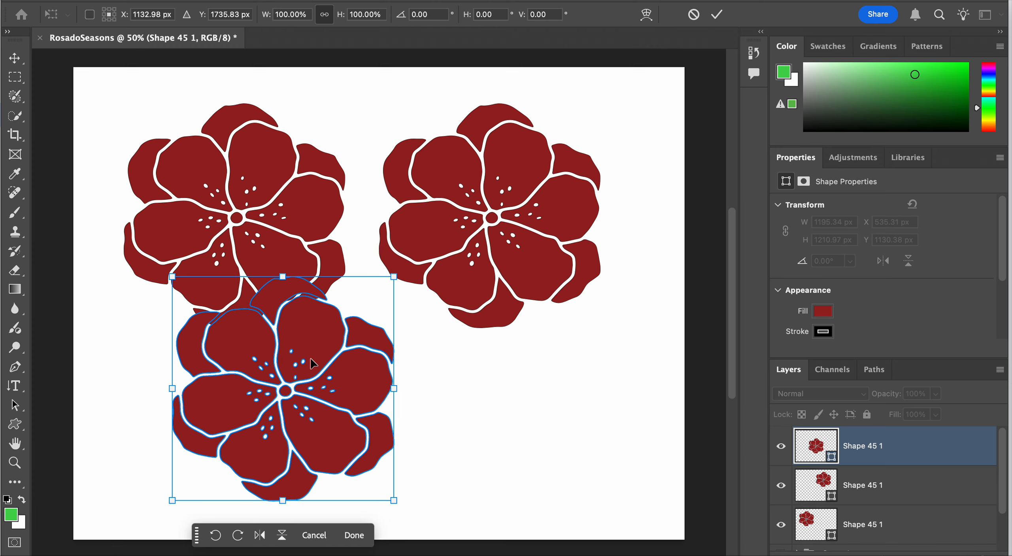
key(Return)
Paste a fourth flower and place it below the upper-right one, at about X 1650 px, Y 1037 px
key(super+v)
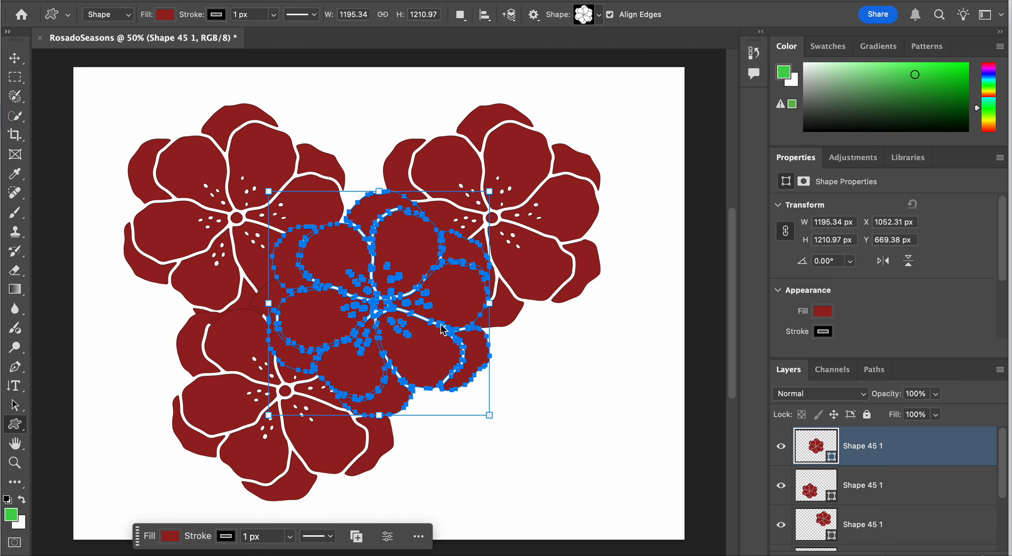
key(super+t)
mouse_move(427, 301)
mouse_down()
mouse_move(553, 354)
mouse_move(537, 366)
mouse_up()
key(Return)
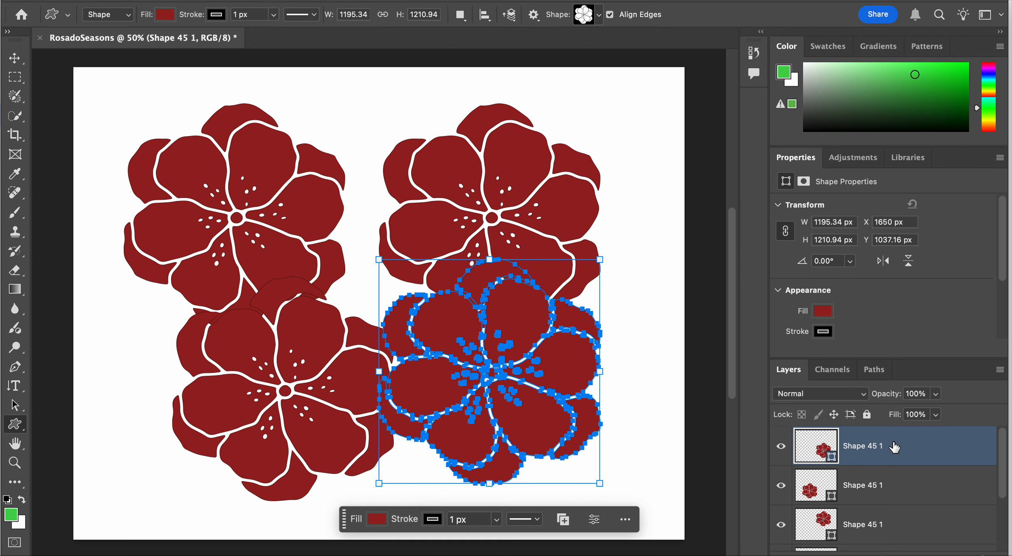
Move the upper-right flower left to overlap the first flower, at about X 1208 px, Y 234 px
click(905, 528)
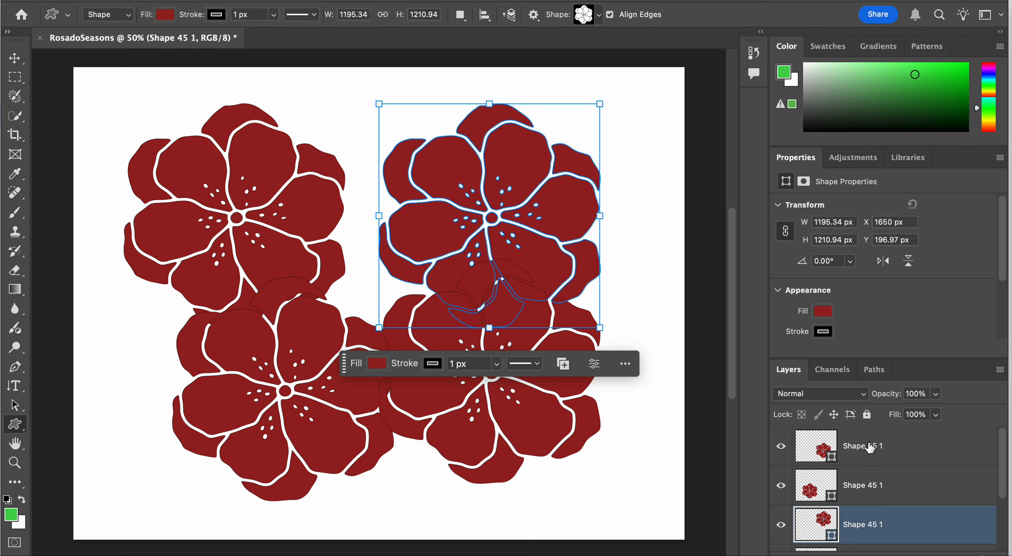
key(ctrl+t)
drag(500, 209, 418, 216)
key(Return)
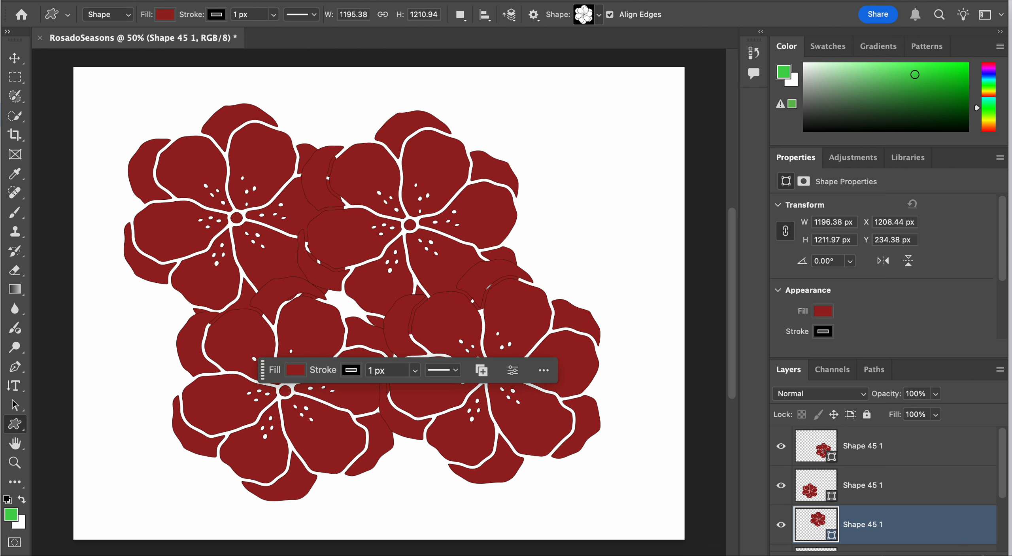
scroll(929, 514, down, 2)
scroll(925, 506, up, 2)
scroll(915, 494, down, 2)
scroll(915, 494, up, 2)
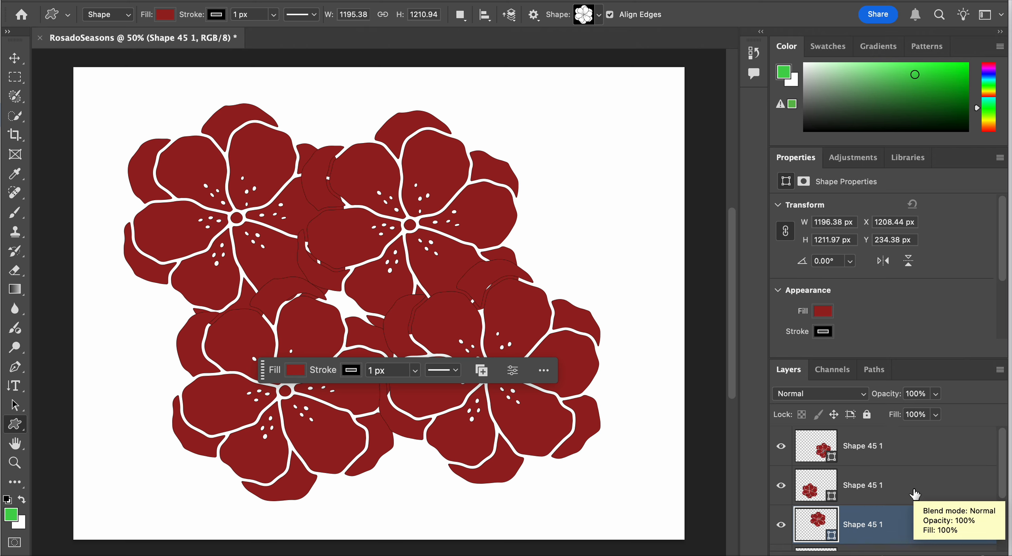
scroll(915, 494, down, 2)
scroll(915, 494, up, 2)
scroll(915, 494, down, 1)
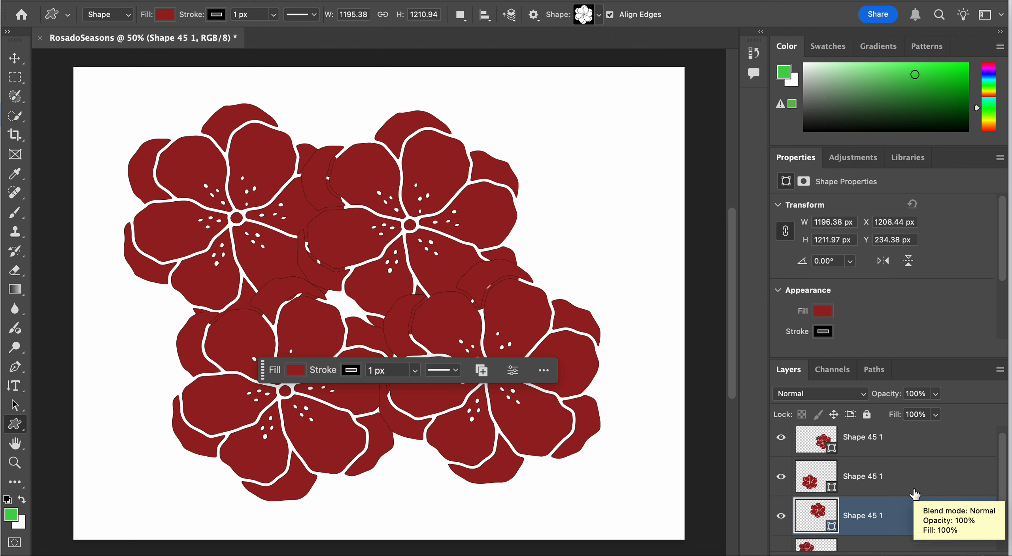
scroll(915, 494, up, 1)
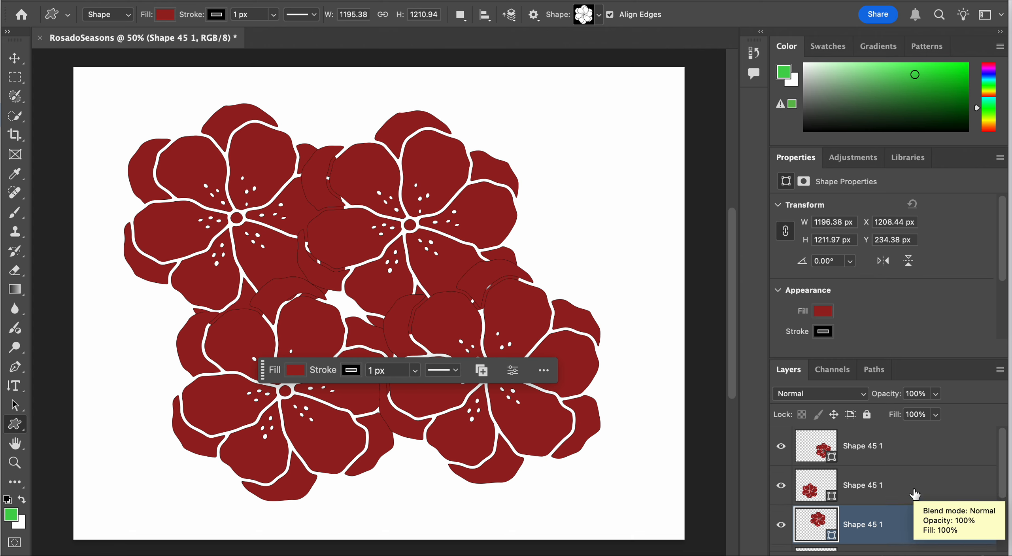
Group the four flower shape layers together
click(906, 451)
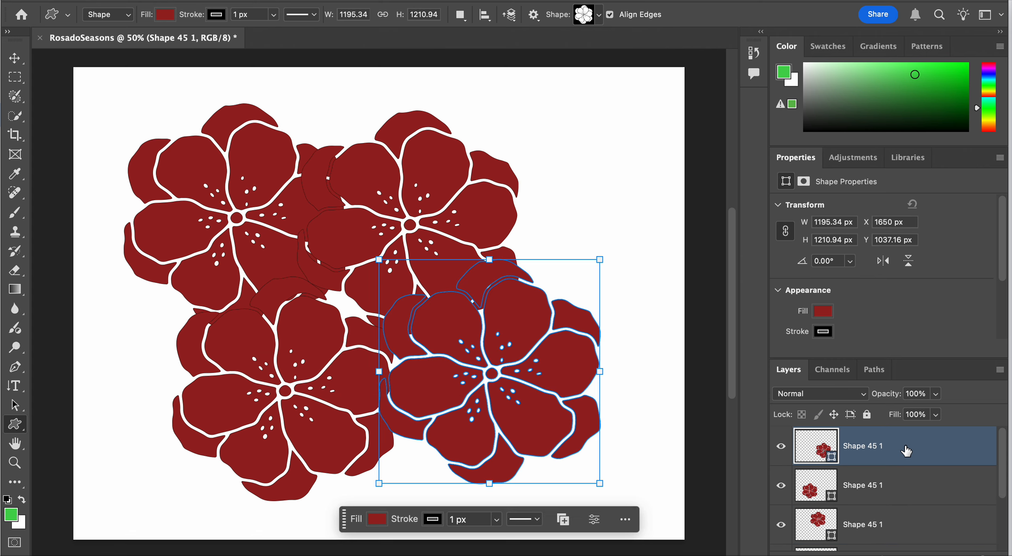
scroll(906, 450, down, 5)
click(906, 496)
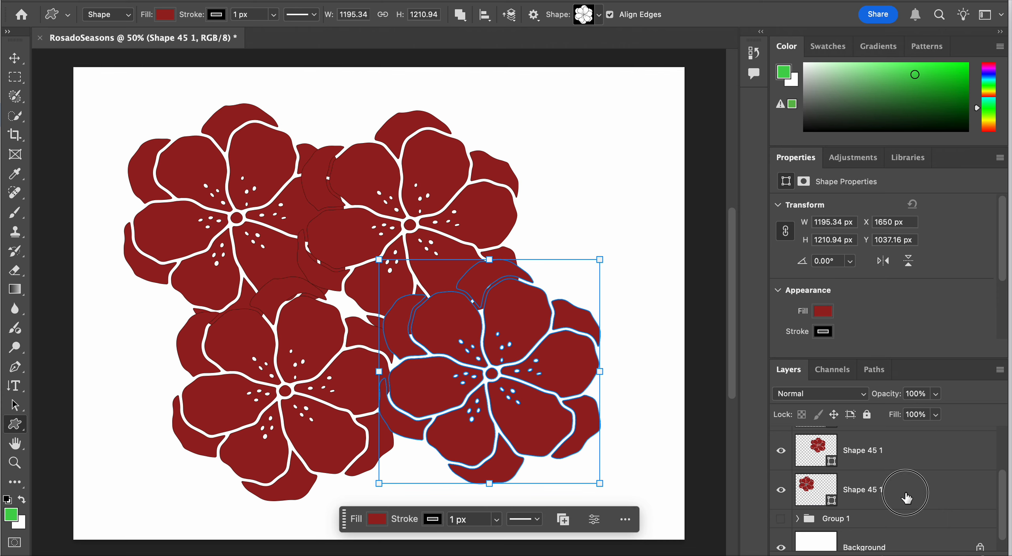
key(super+g)
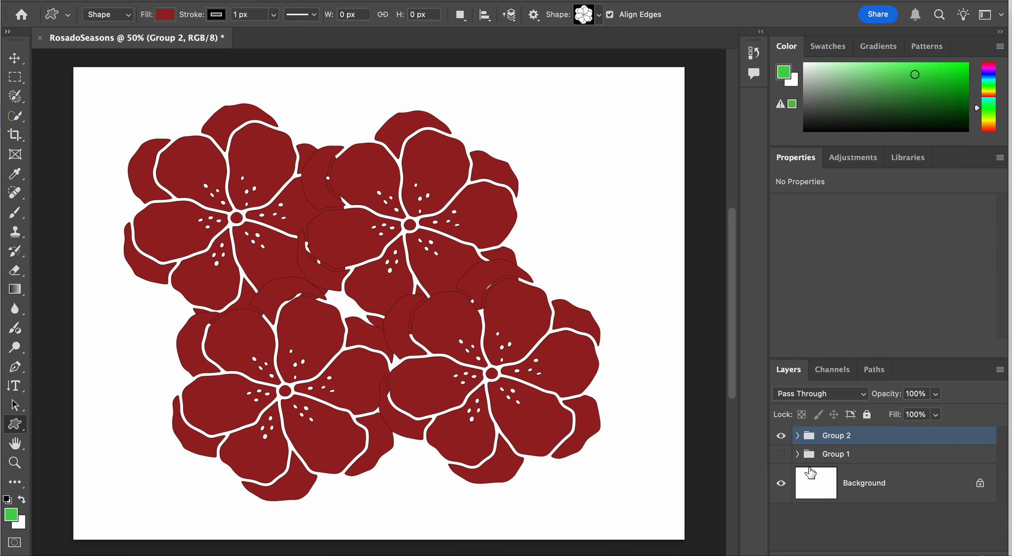
Toggle the visibility of the flower group and the square group, leaving both groups shown
click(780, 436)
click(781, 454)
click(781, 435)
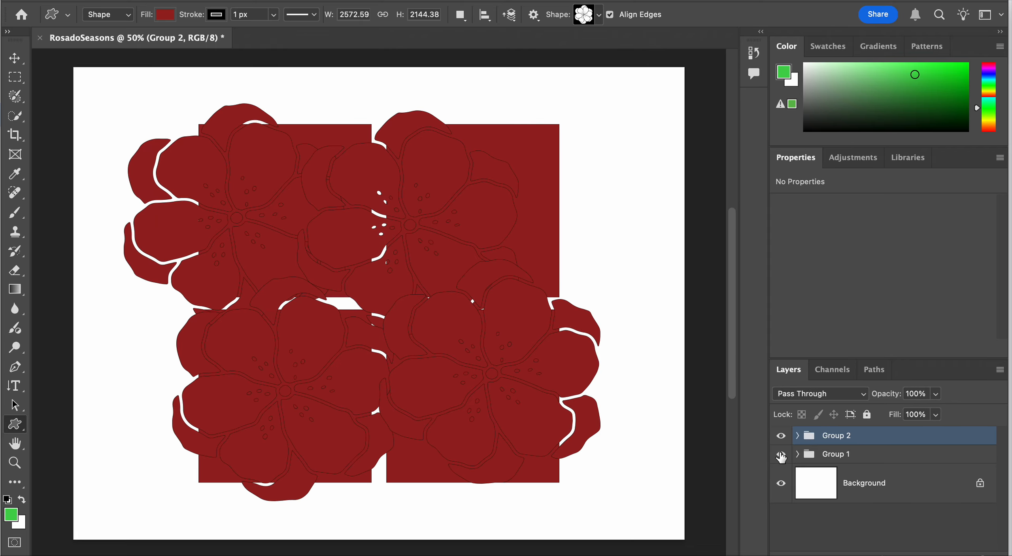
click(780, 453)
click(781, 435)
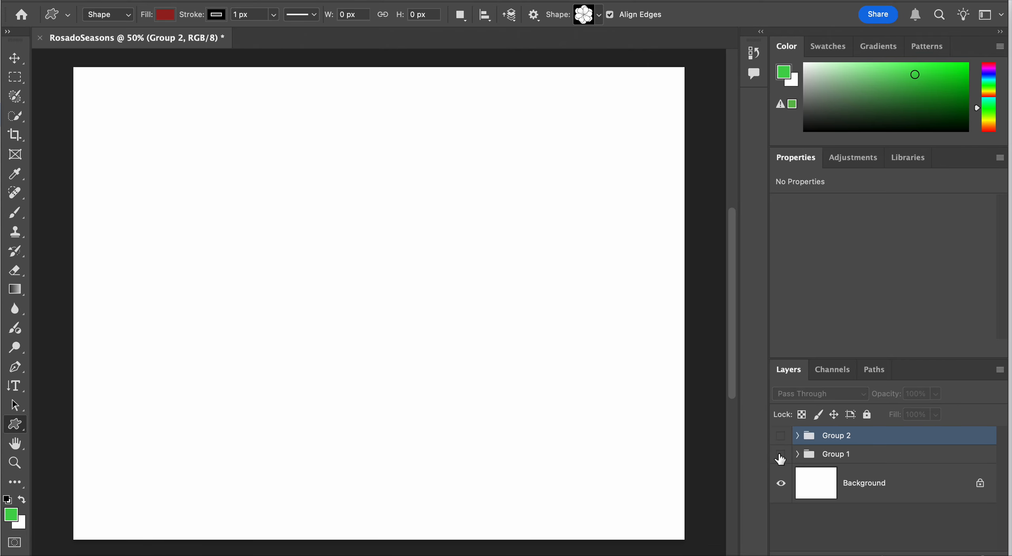
click(781, 453)
click(780, 436)
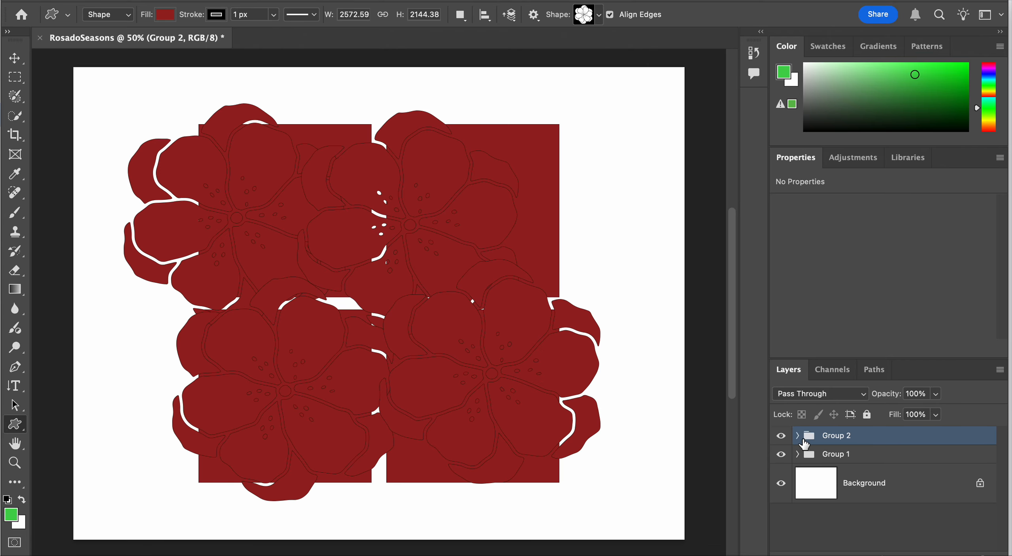
Rename the group of flower shapes as Flowers, collapse it and hide it
click(798, 435)
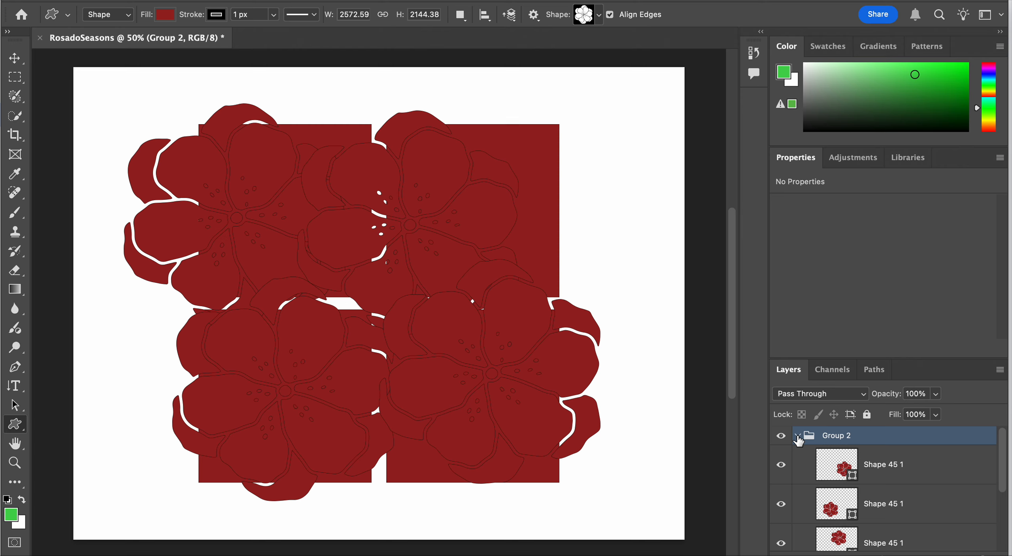
double_click(843, 436)
text(Flowers)
key(Return)
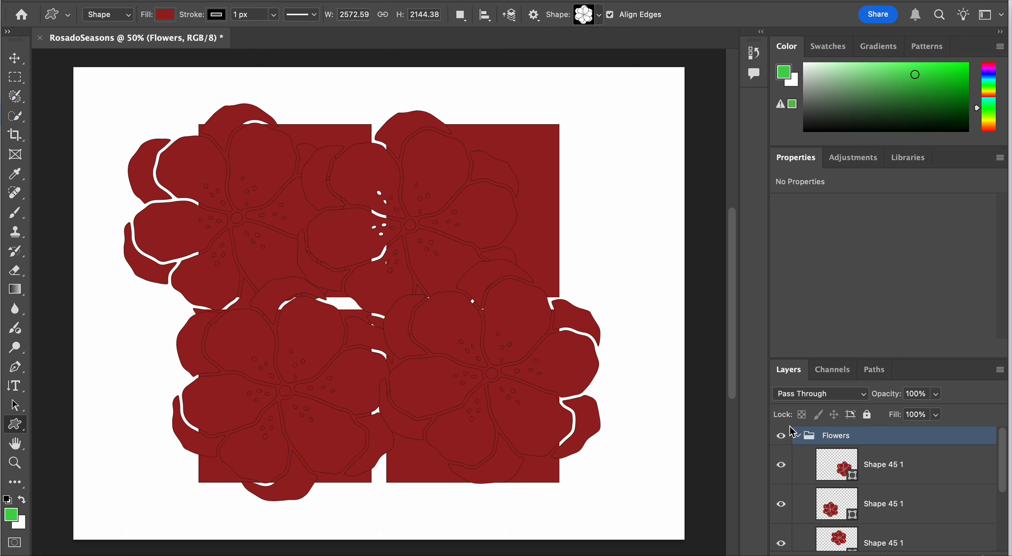
click(798, 435)
click(781, 435)
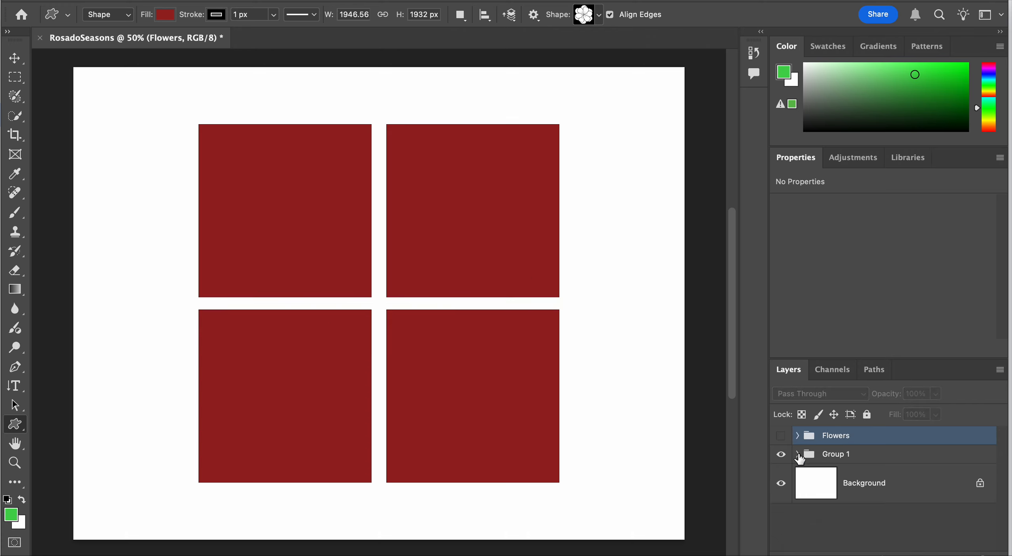
Rename the group holding the four squares as Squares
double_click(829, 454)
text(Squares)
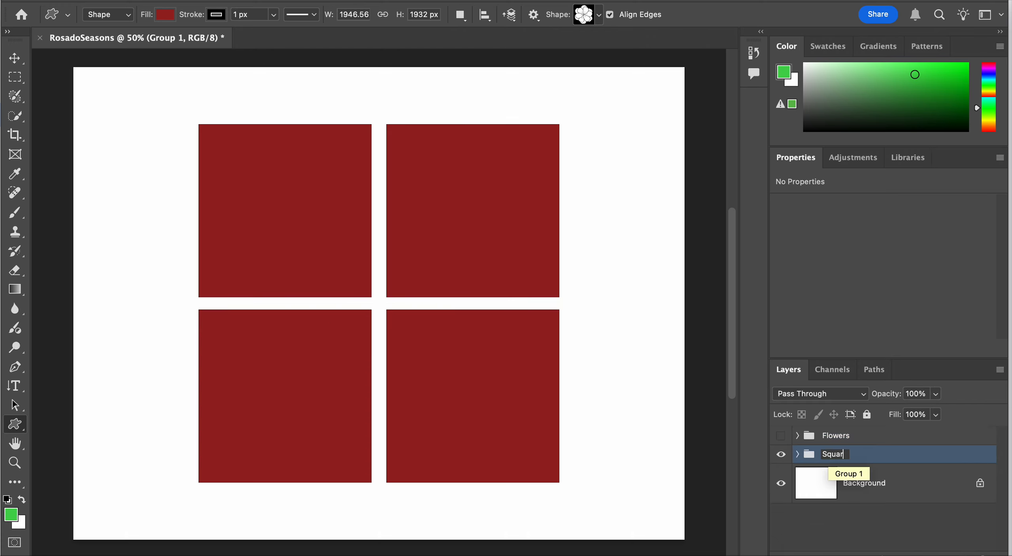
key(Return)
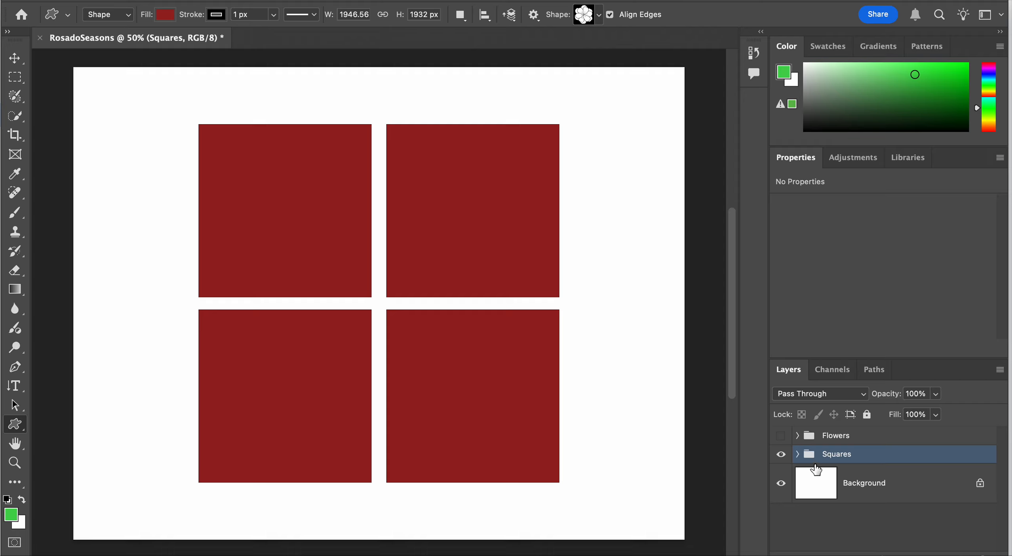
Rename the layers of the two lower squares in the Squares group as BottomRight and BottomLeft
click(798, 454)
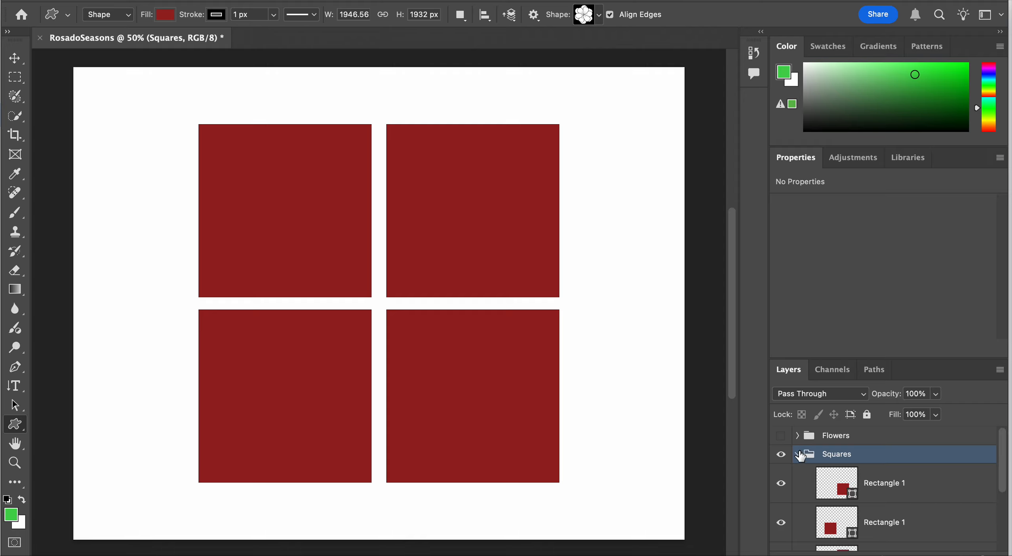
double_click(880, 483)
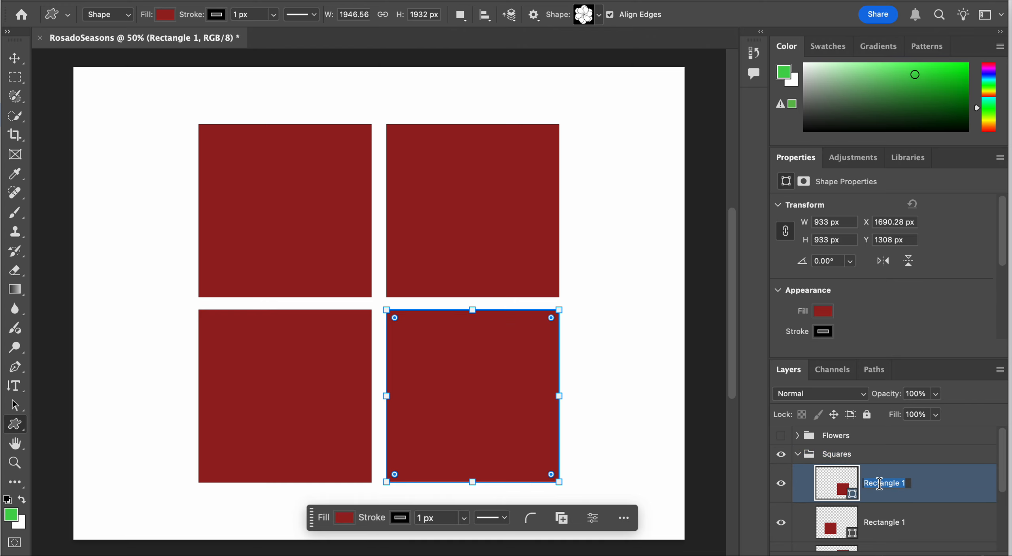
text(BottomRight)
key(Return)
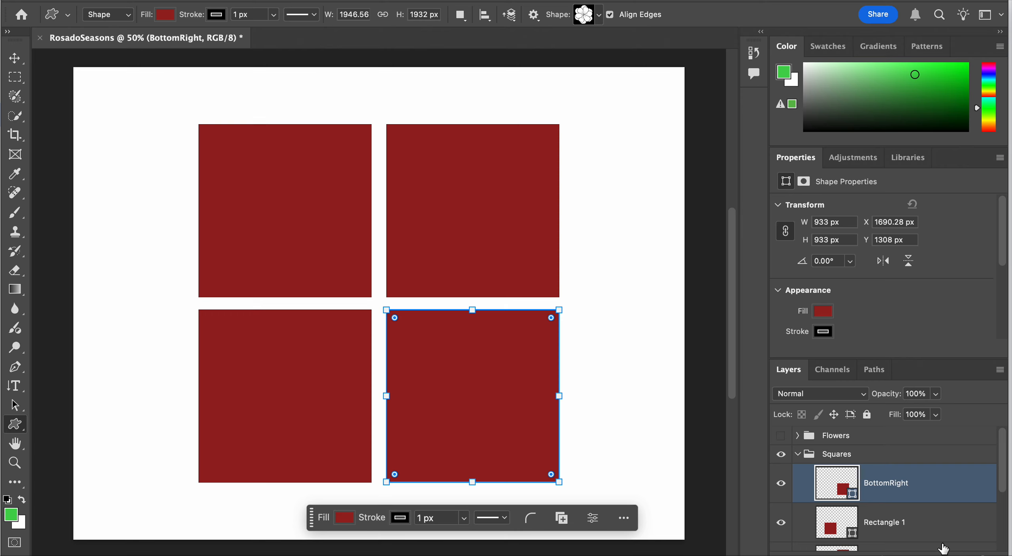
double_click(894, 526)
text(B)
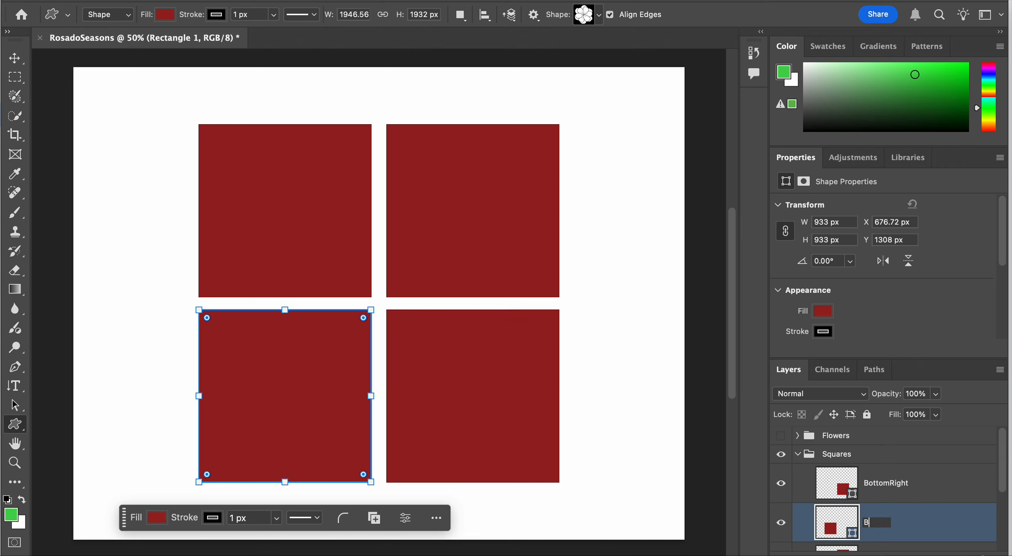
text(ottomLeft)
key(Return)
Rename the layers of the two upper squares in the Squares group as TopRight and TopLeft
scroll(898, 524, down, 3)
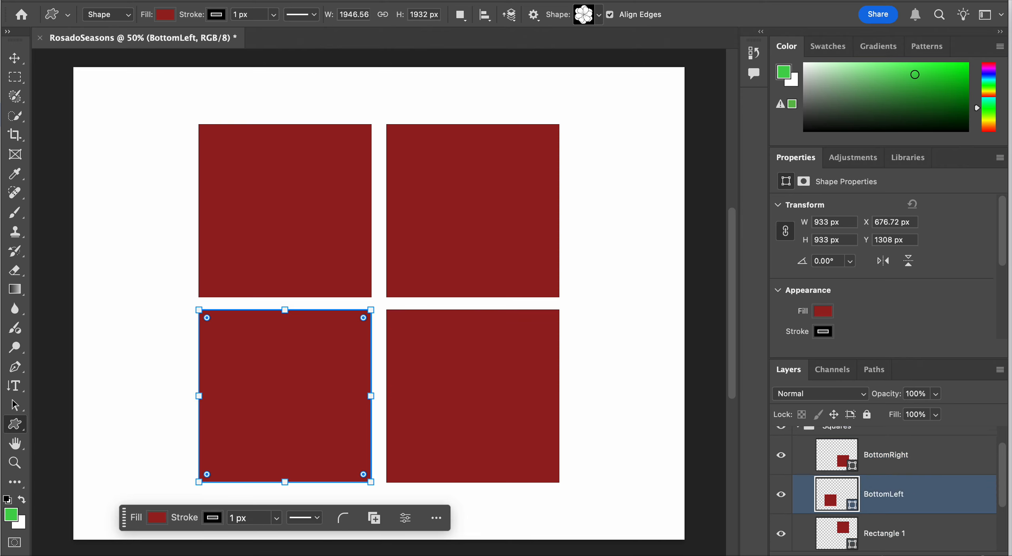
click(893, 451)
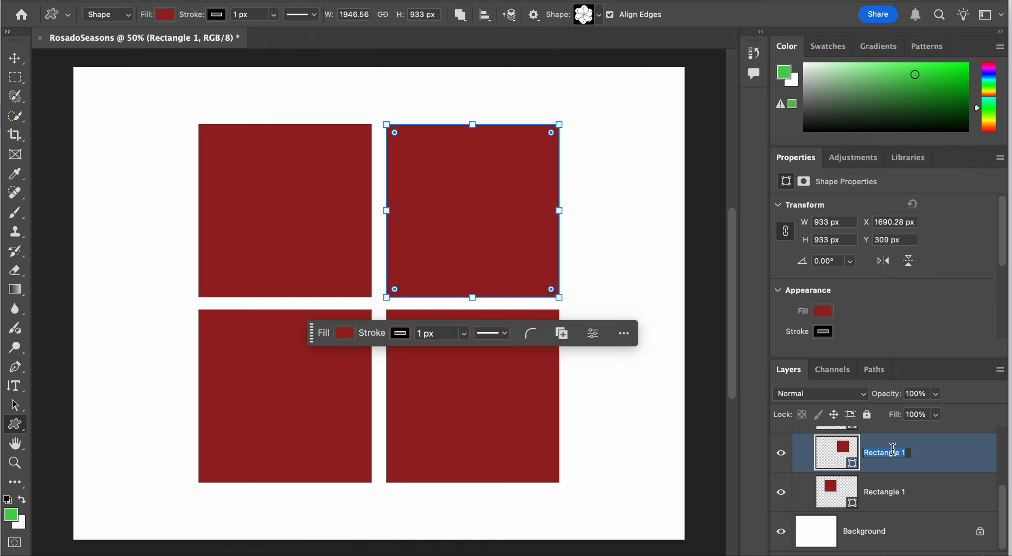
text(TopRight)
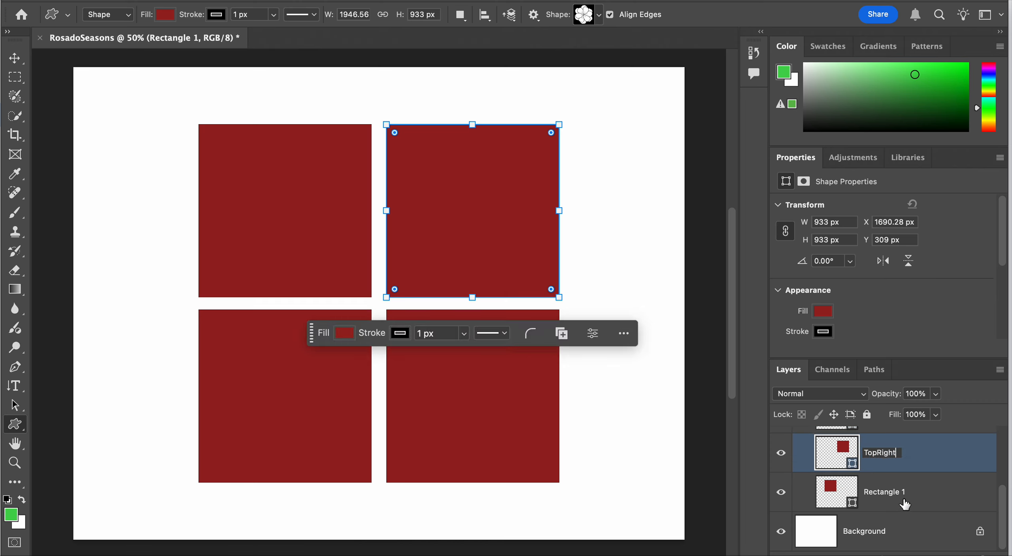
double_click(886, 492)
text(Top)
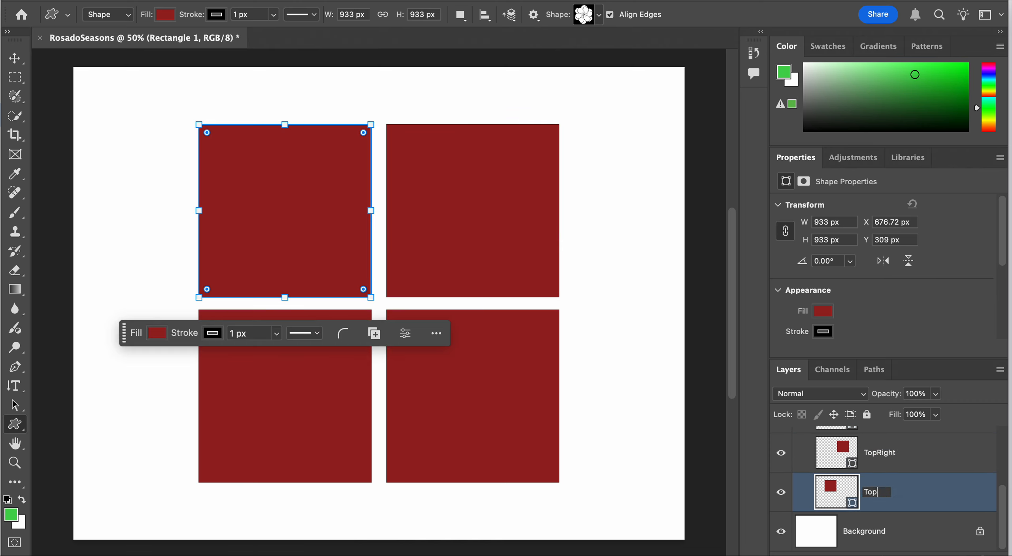
text(Left)
key(Return)
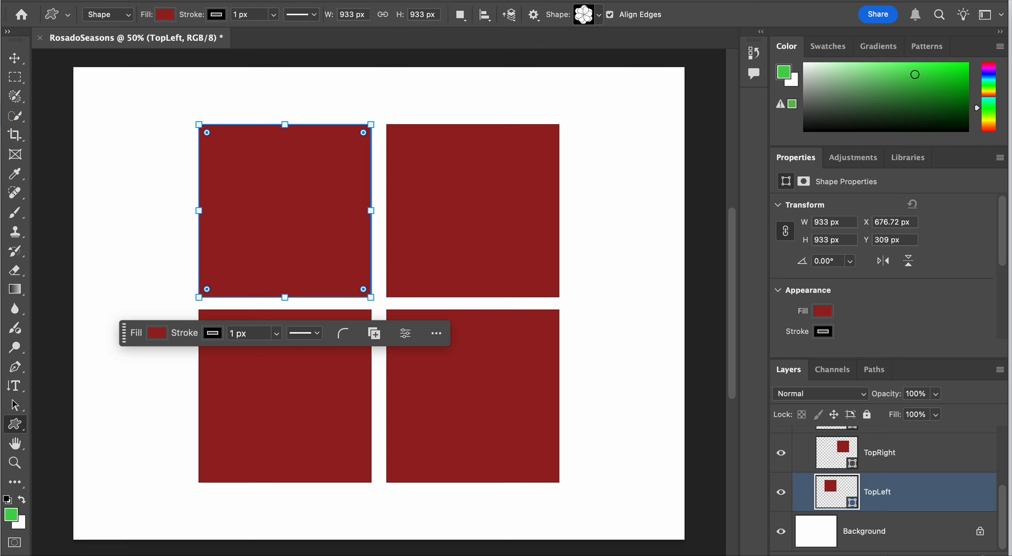
scroll(962, 482, up, 3)
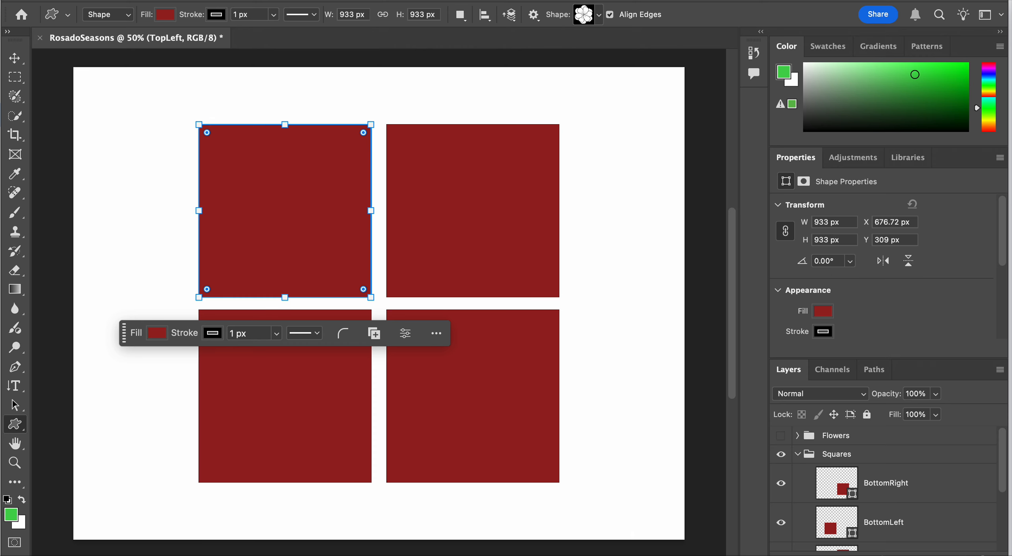
Switch to Finder and place 1.png from the Untitled design-5 folder into the RosadoSeasons document at its original scale
key(super+Tab)
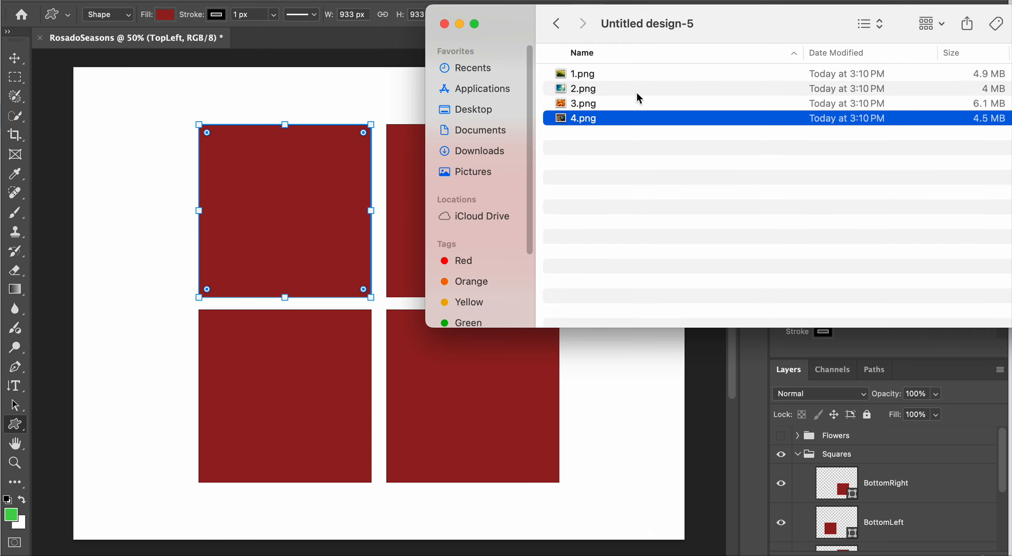
double_click(641, 30)
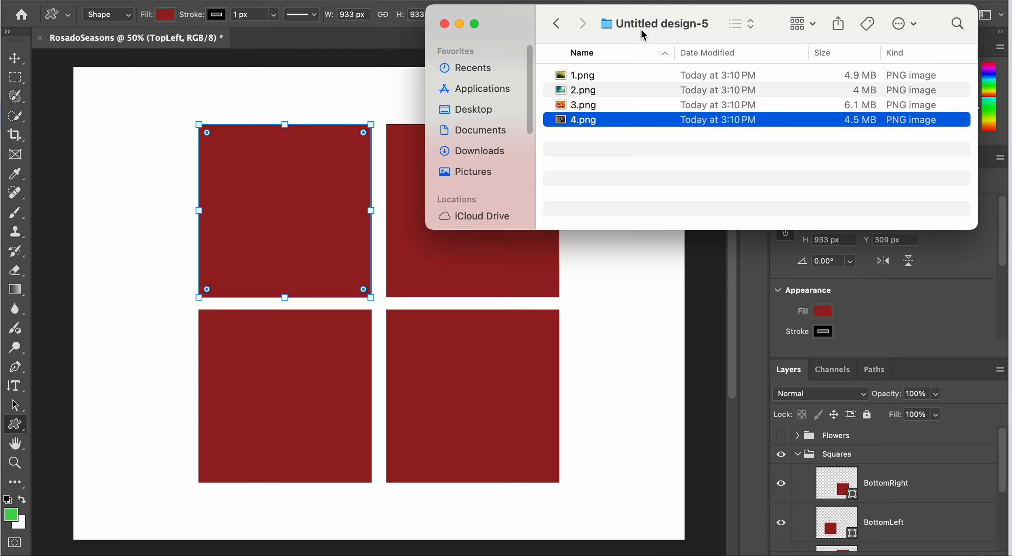
double_click(640, 23)
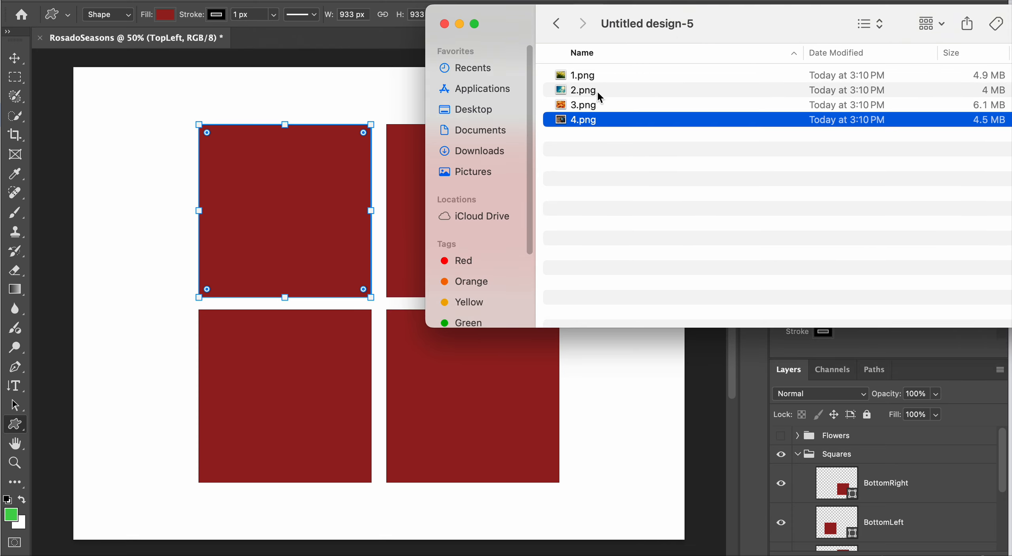
click(609, 89)
click(601, 76)
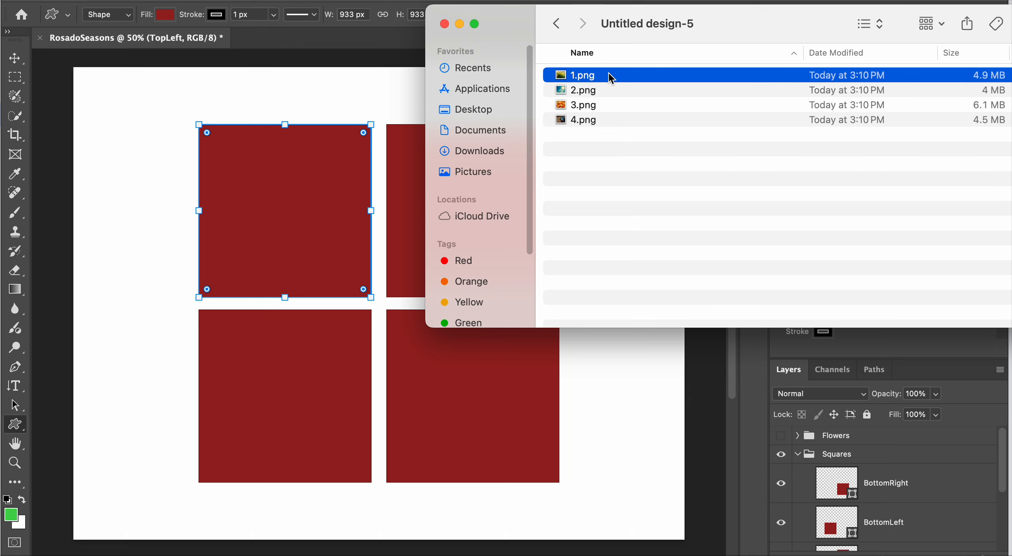
drag(611, 77, 379, 257)
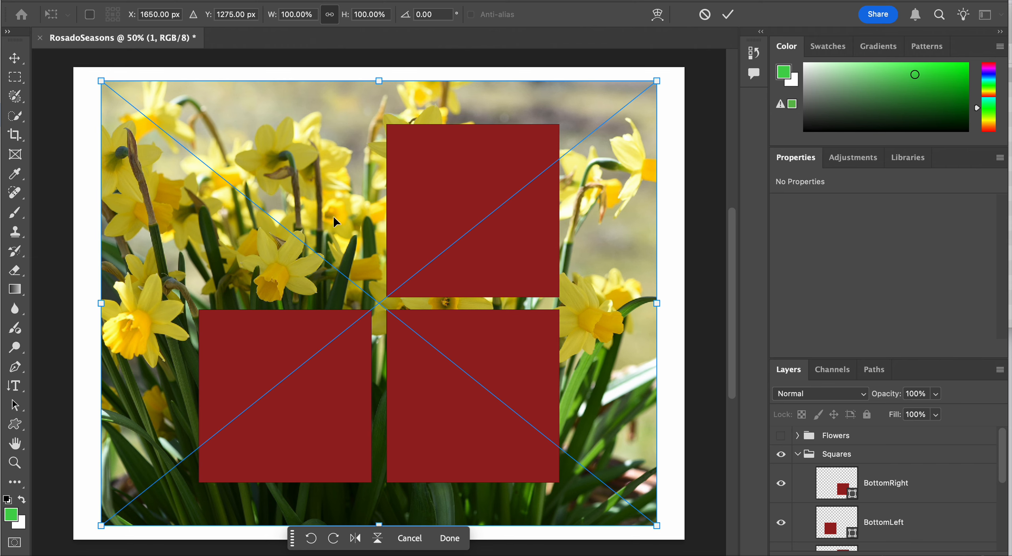
key(Return)
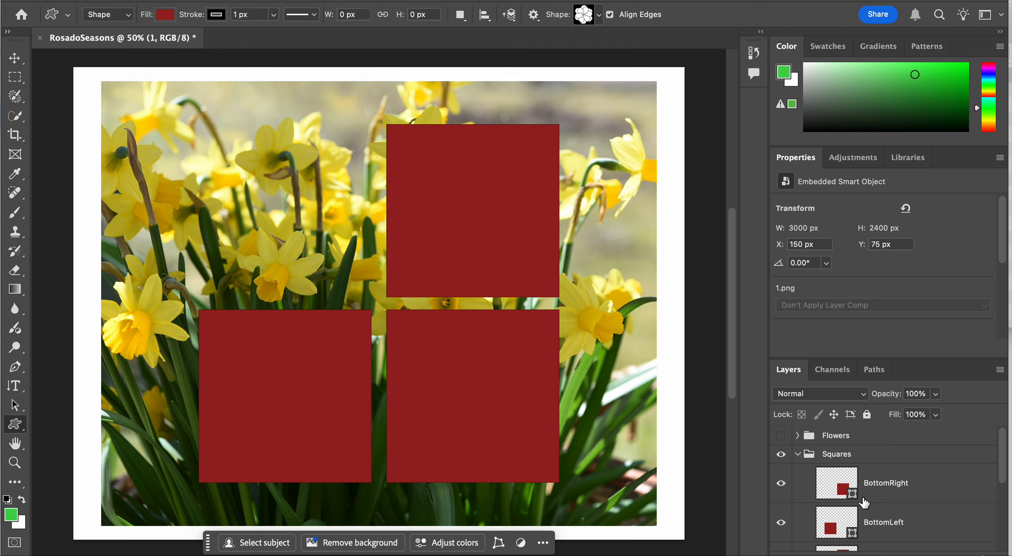
Move the daffodil image layer to the top of the layer stack and back to directly above TopLeft
scroll(870, 504, down, 4)
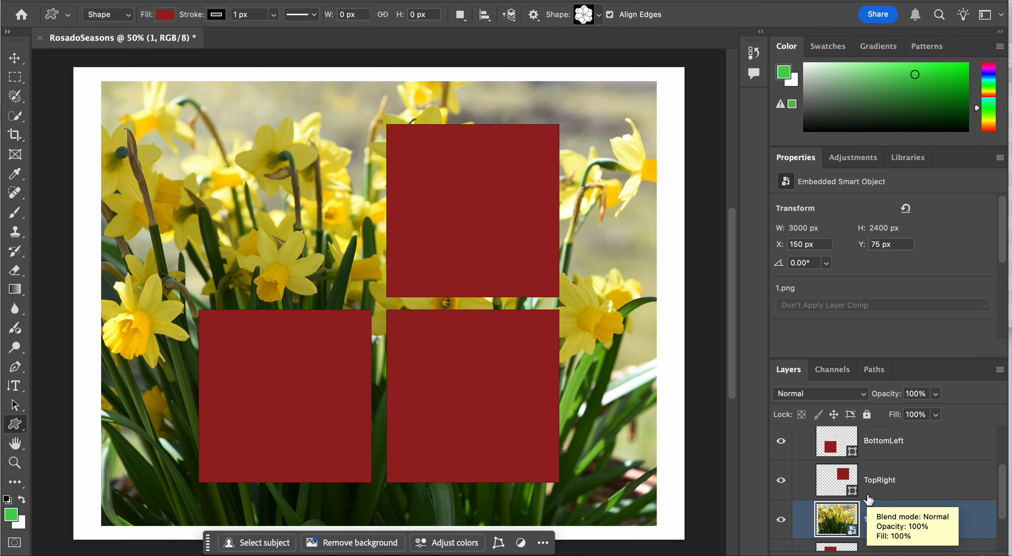
scroll(869, 499, up, 2)
scroll(869, 499, down, 5)
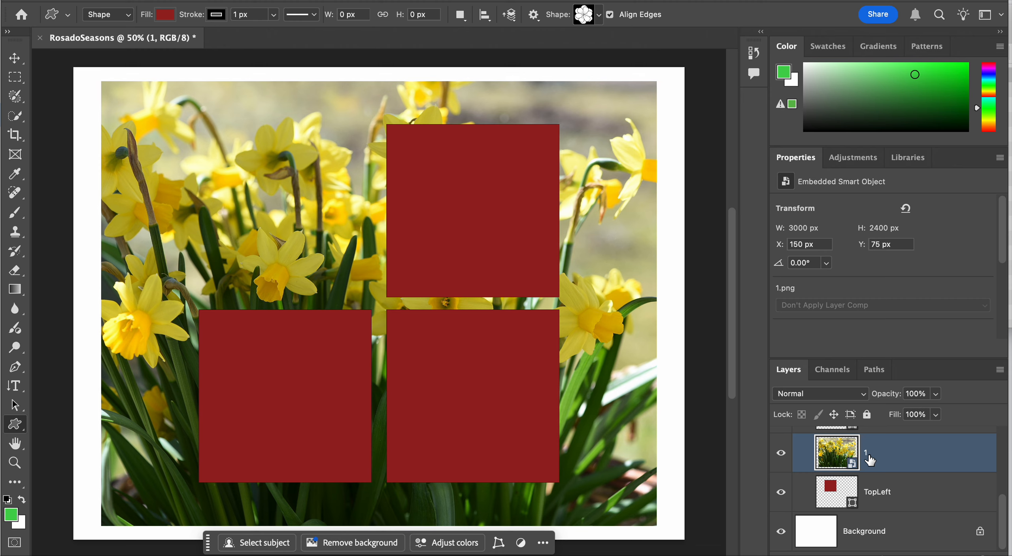
scroll(886, 454, up, 2)
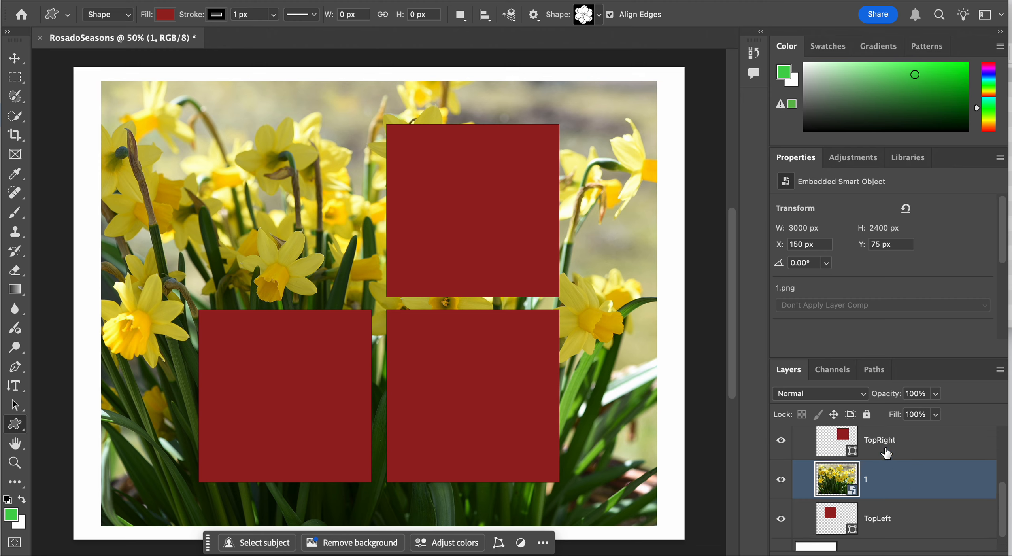
drag(887, 486, 894, 405)
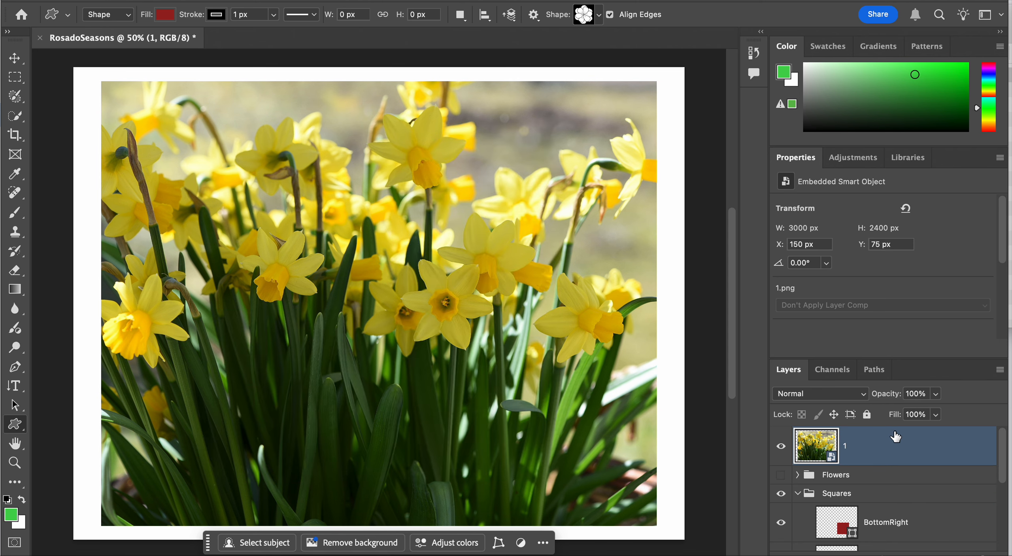
drag(889, 446, 883, 484)
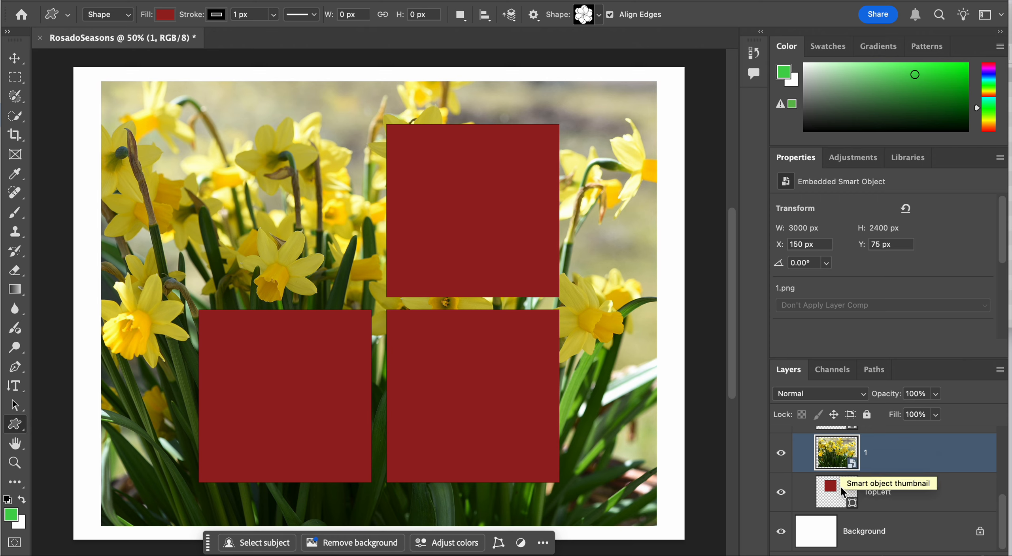
Create a clipping mask that clips the daffodil image to the TopLeft square
right_click(900, 447)
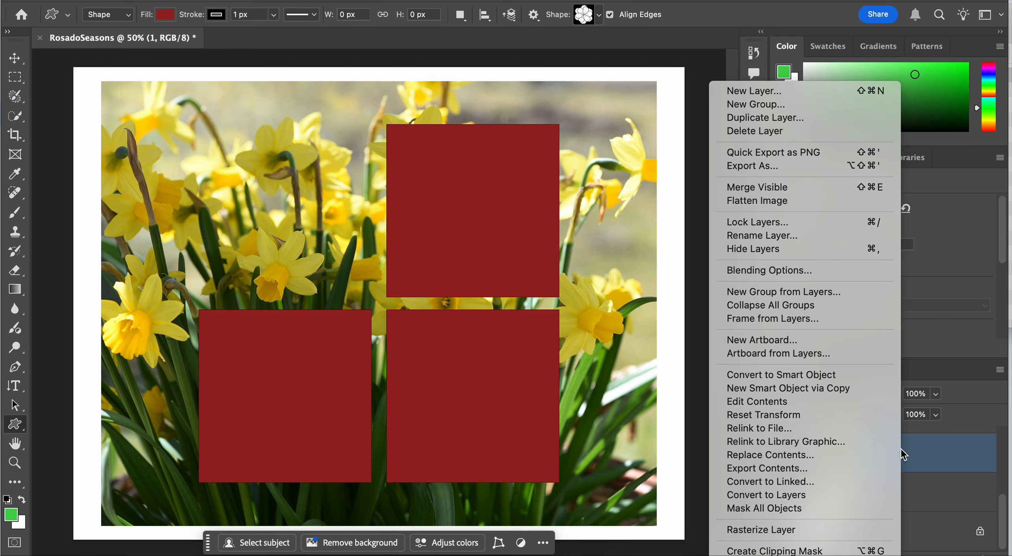
click(803, 550)
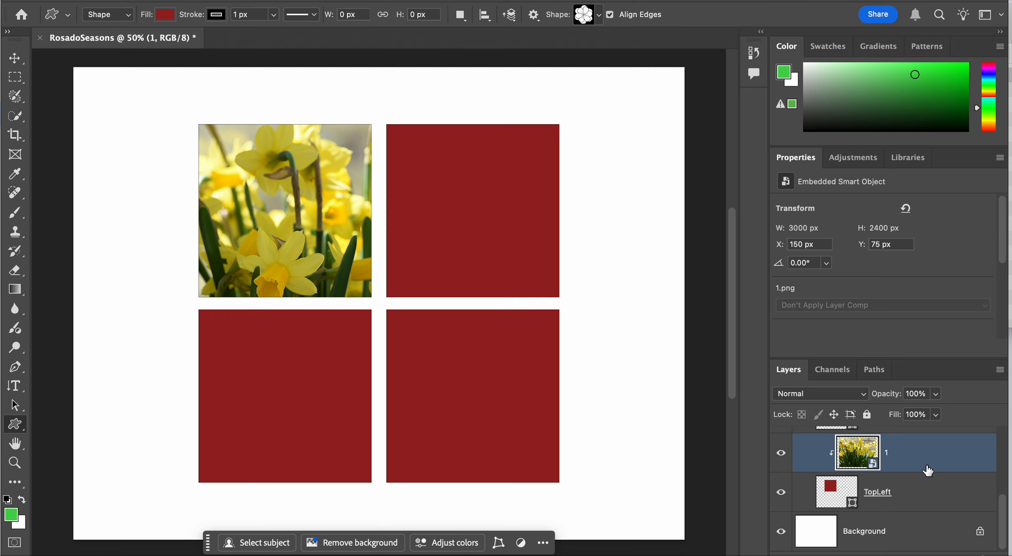
Scale the clipped daffodil image down to about 1518 × 1215 px and reposition it to fill the TopLeft square
key(ctrl+t)
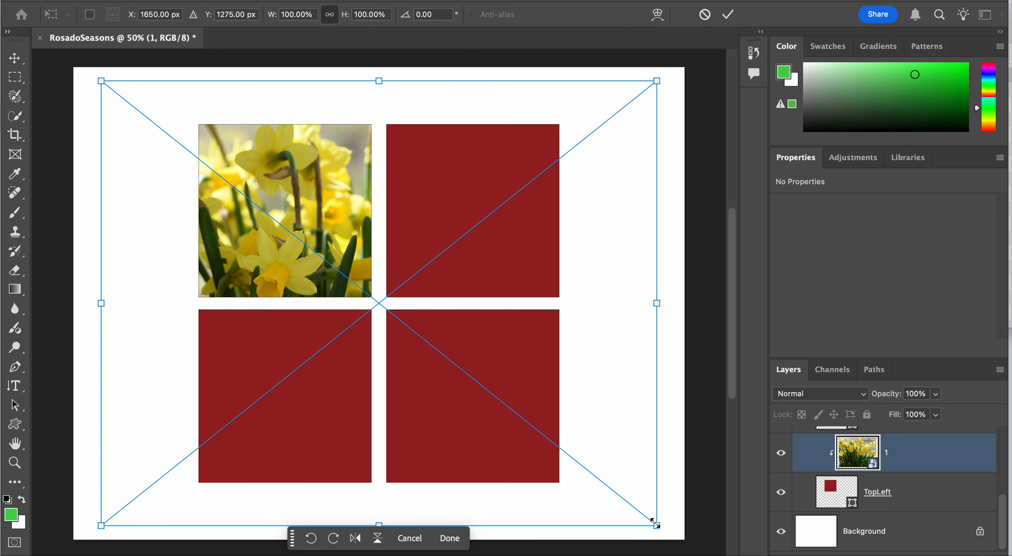
drag(655, 525, 376, 302)
drag(304, 227, 371, 272)
key(Return)
key(u)
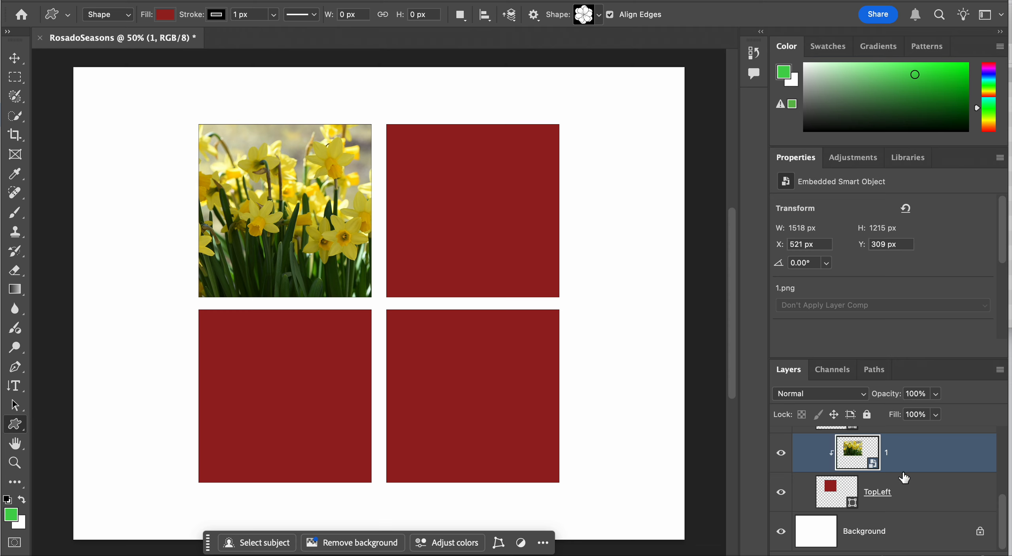
click(905, 493)
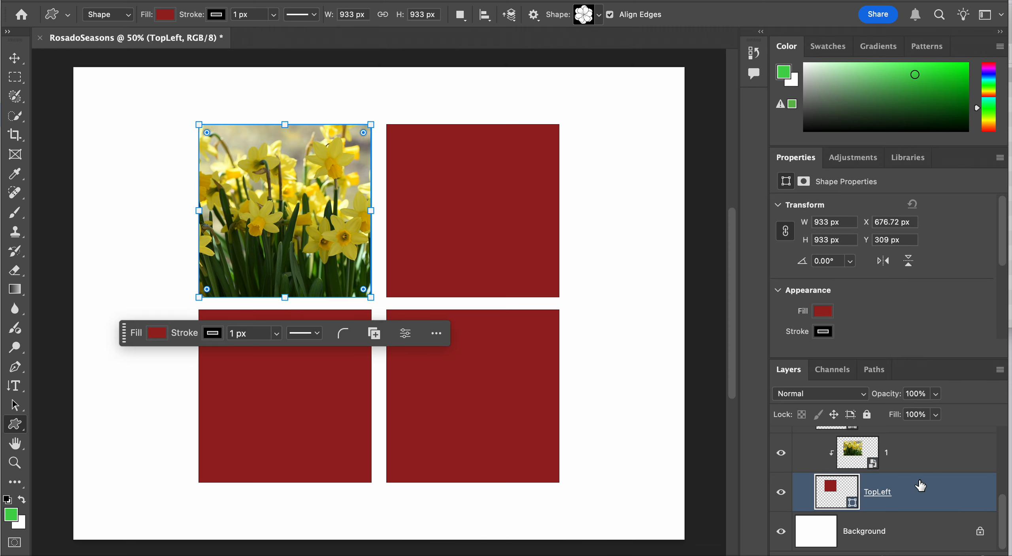
key(ctrl+t)
mouse_move(371, 297)
mouse_down()
mouse_move(466, 390)
mouse_move(326, 252)
mouse_move(468, 391)
mouse_move(371, 296)
mouse_up()
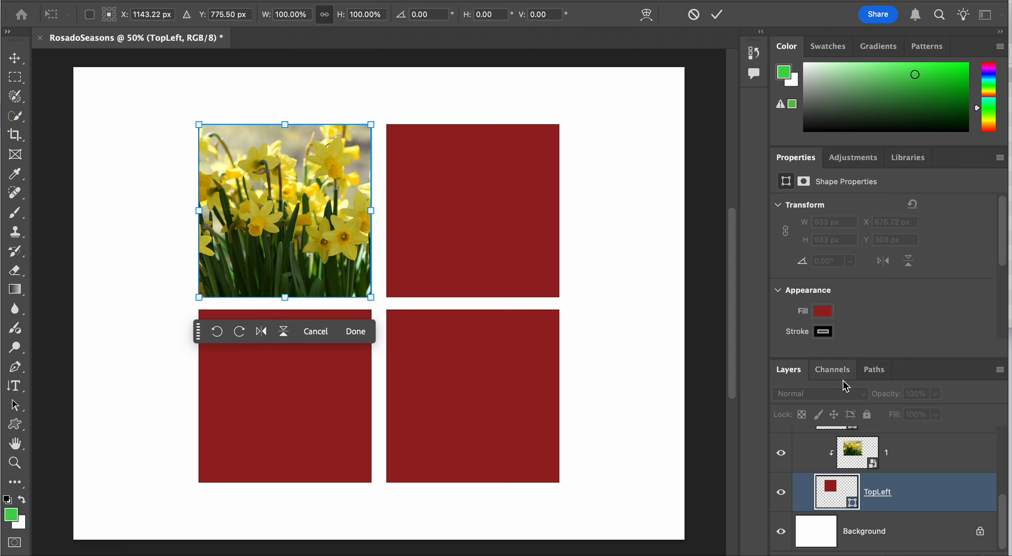
click(902, 467)
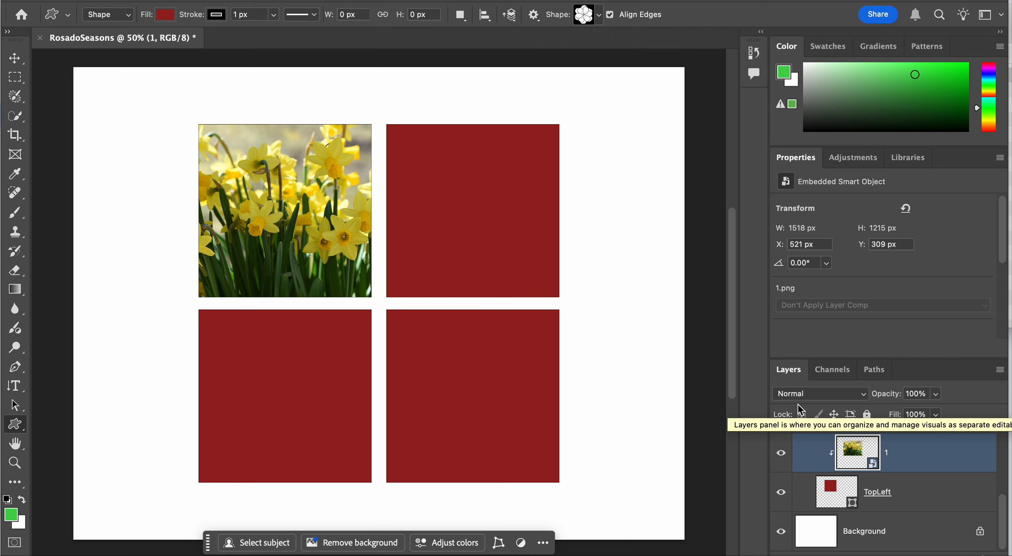
Switch to Finder and place 2.png from the Untitled design-5 folder into the RosadoSeasons document at 100% scale
click(153, 554)
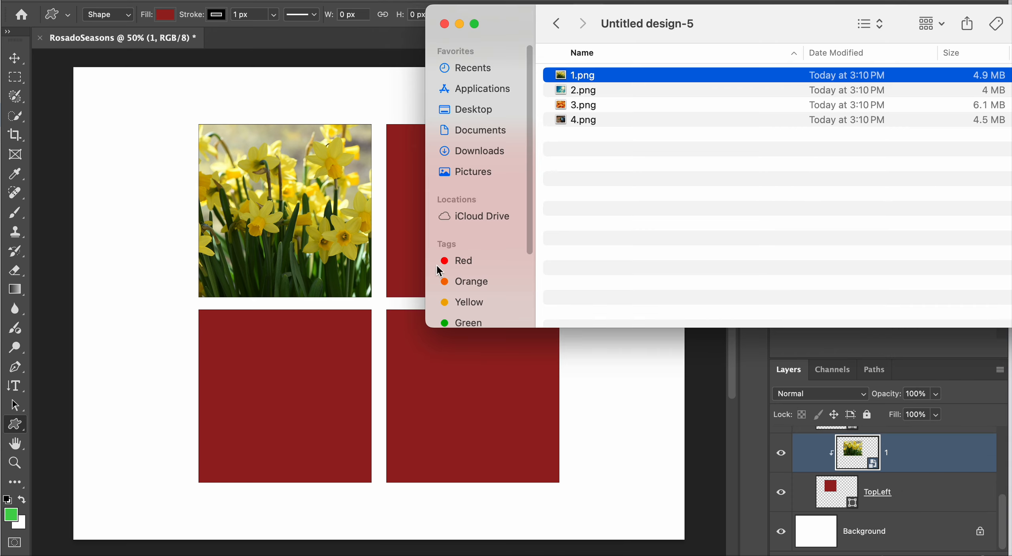
click(616, 92)
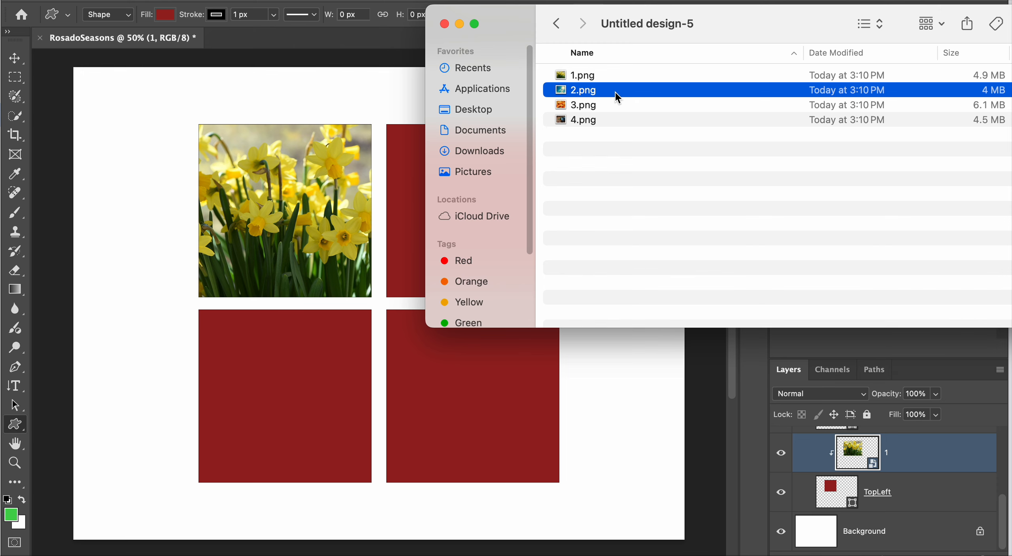
drag(615, 92, 406, 233)
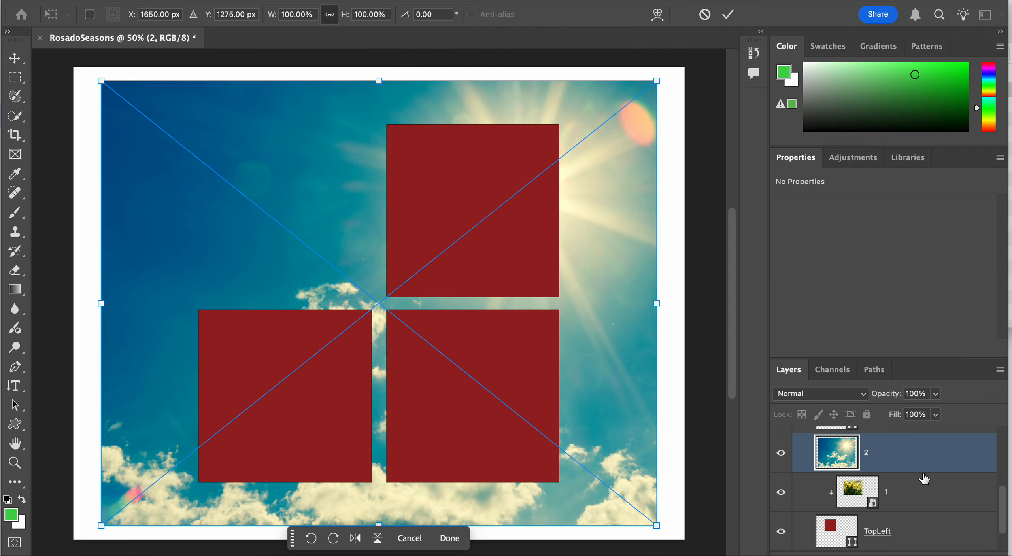
Move the sunny sky image layer directly above TopRight and clip it to that square with a clipping mask
scroll(924, 478, up, 2)
scroll(924, 478, down, 3)
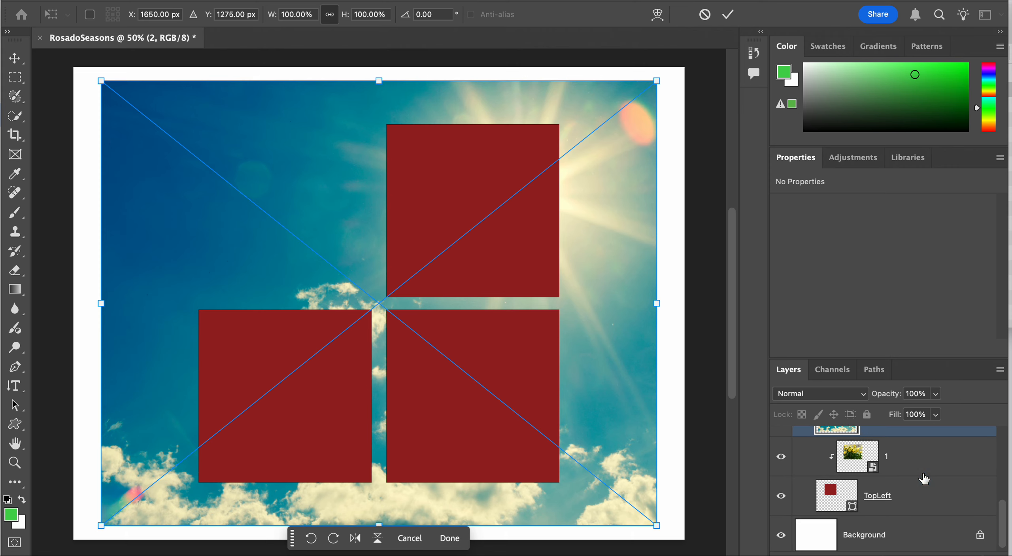
scroll(924, 478, up, 3)
scroll(924, 478, up, 1)
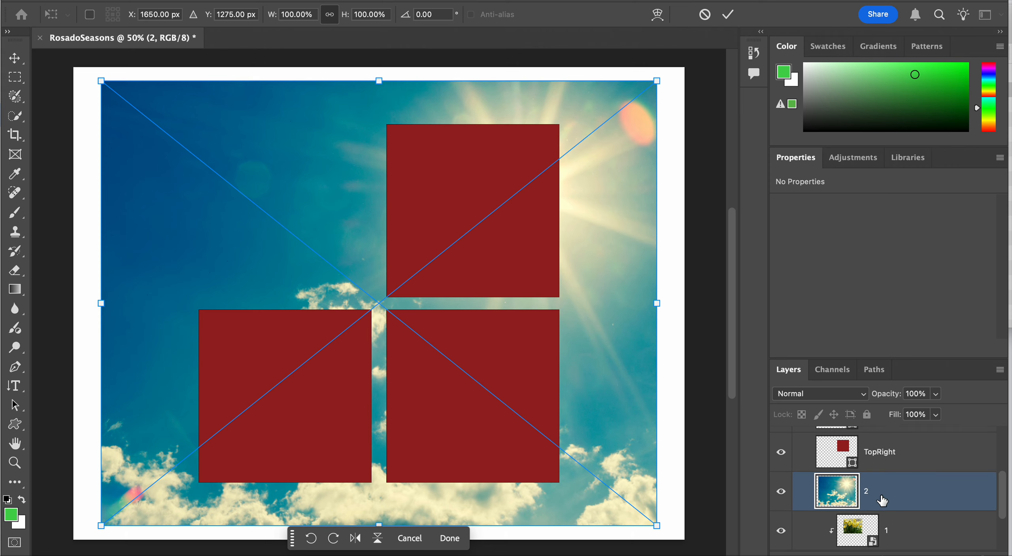
drag(910, 499, 904, 452)
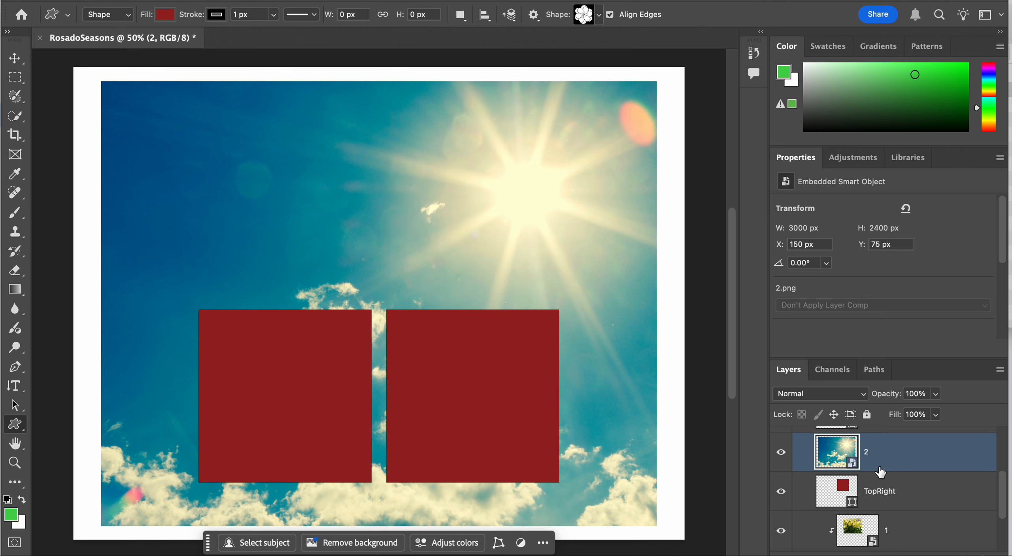
right_click(900, 449)
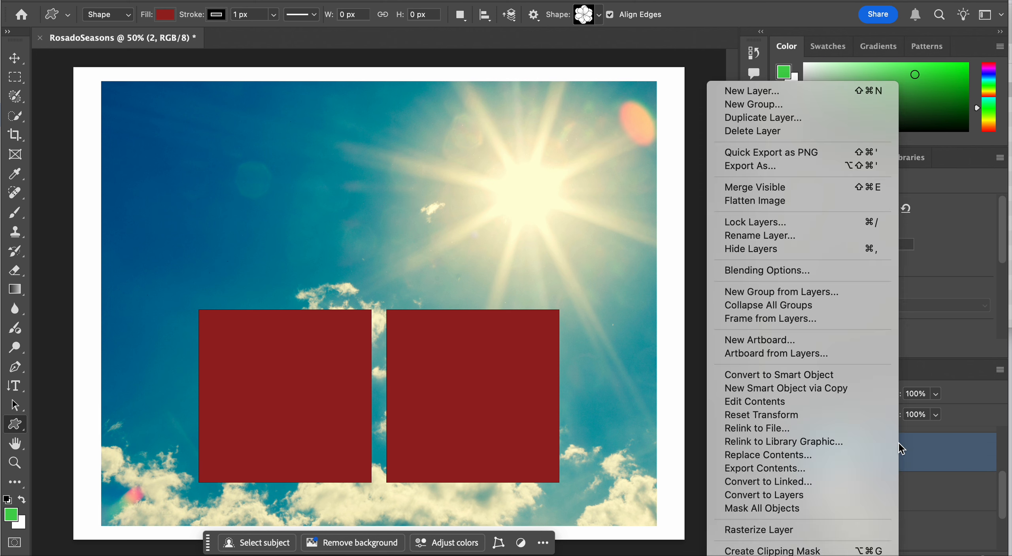
click(824, 551)
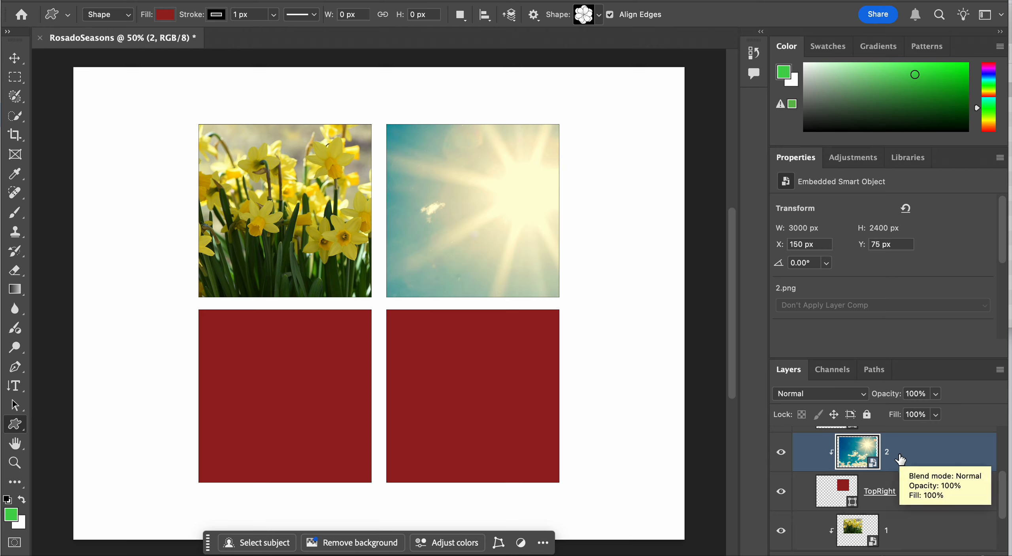
Scale the clipped sky image to about 59.75% and position it at about X 919 px, Y 309 px over the TopRight square
key(ctrl+t)
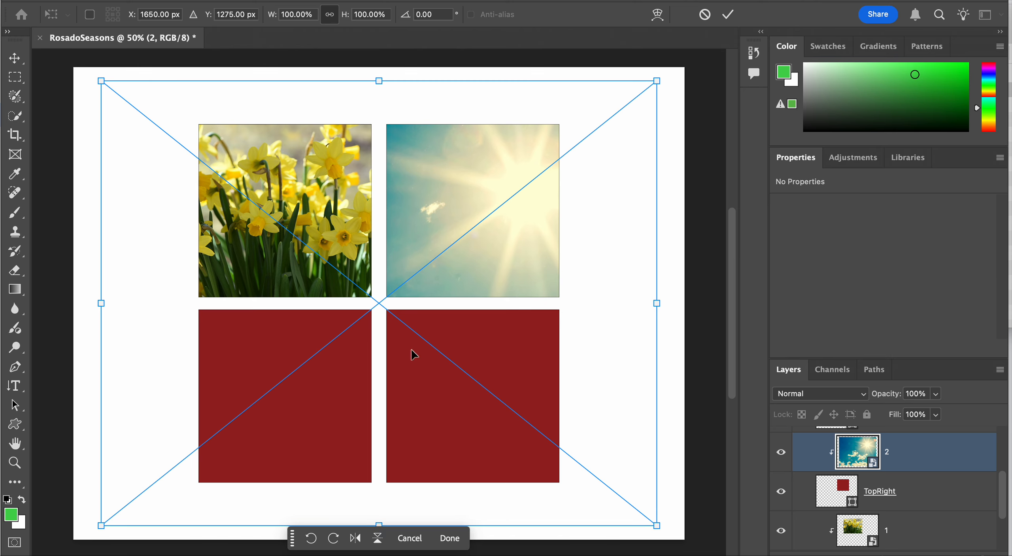
drag(102, 530, 344, 365)
drag(416, 280, 335, 318)
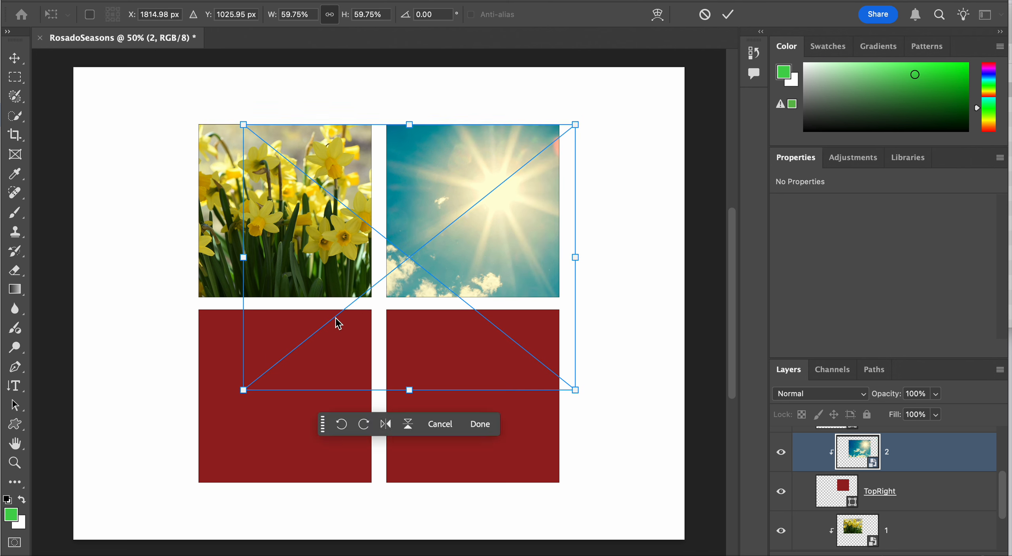
key(u)
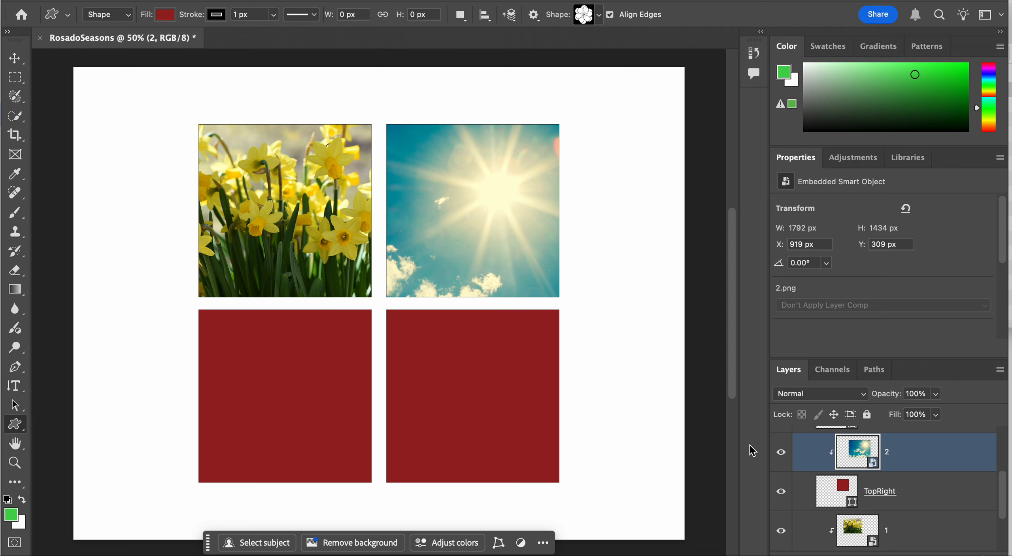
scroll(937, 480, up, 3)
scroll(937, 480, down, 2)
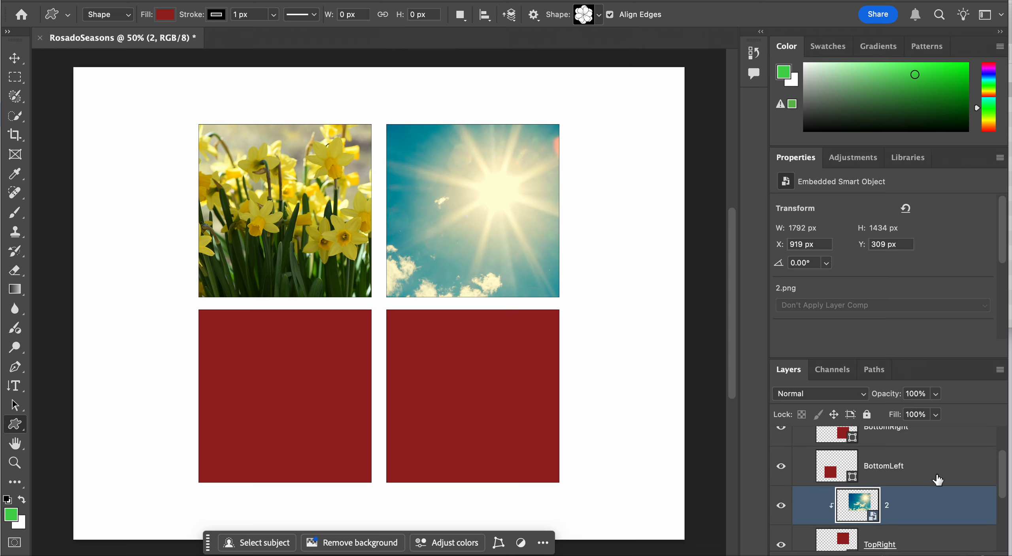
click(938, 479)
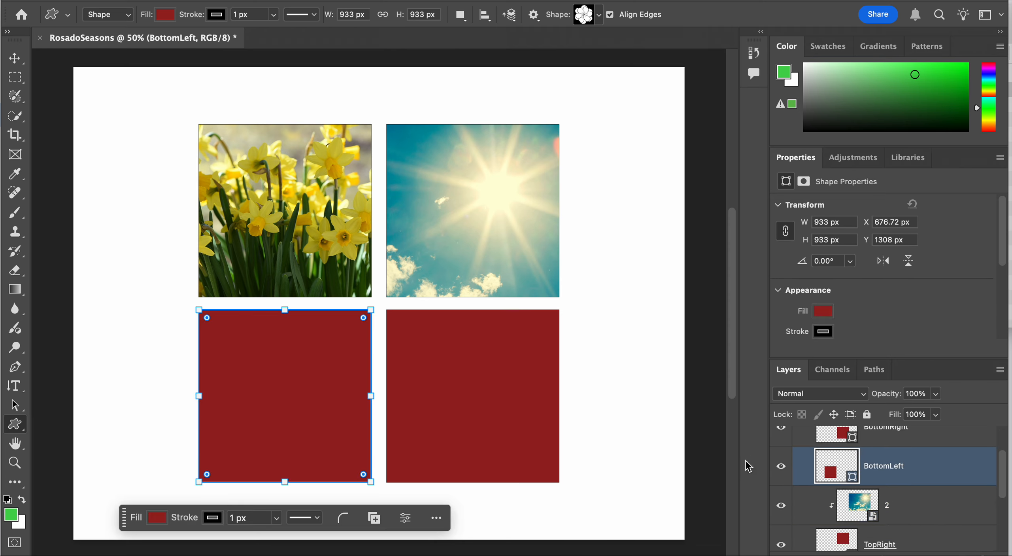
key(super+Tab)
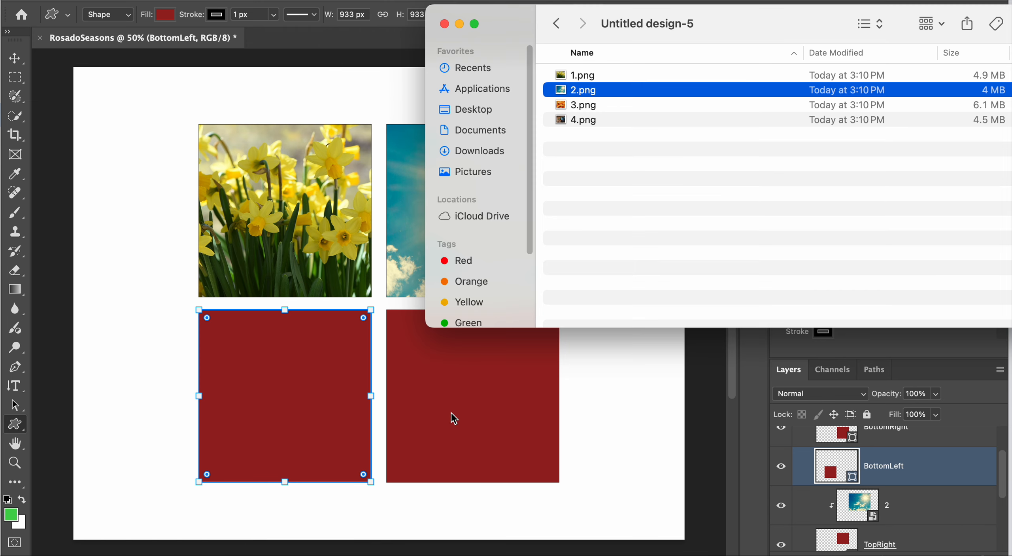
click(918, 487)
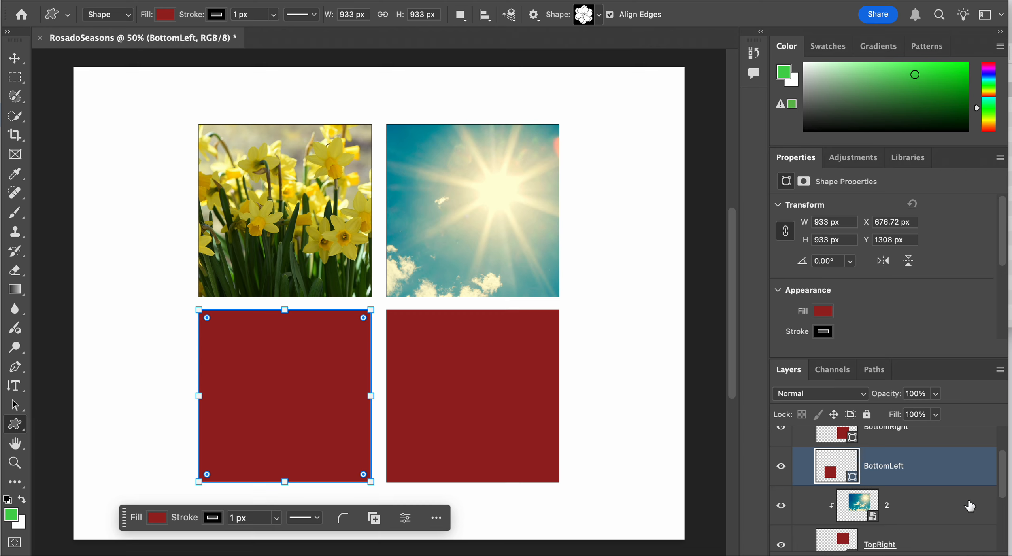
Place 3.png from the Finder folder directly above the BottomRight layer and clip it to that square with a clipping mask
scroll(972, 482, up, 2)
click(952, 483)
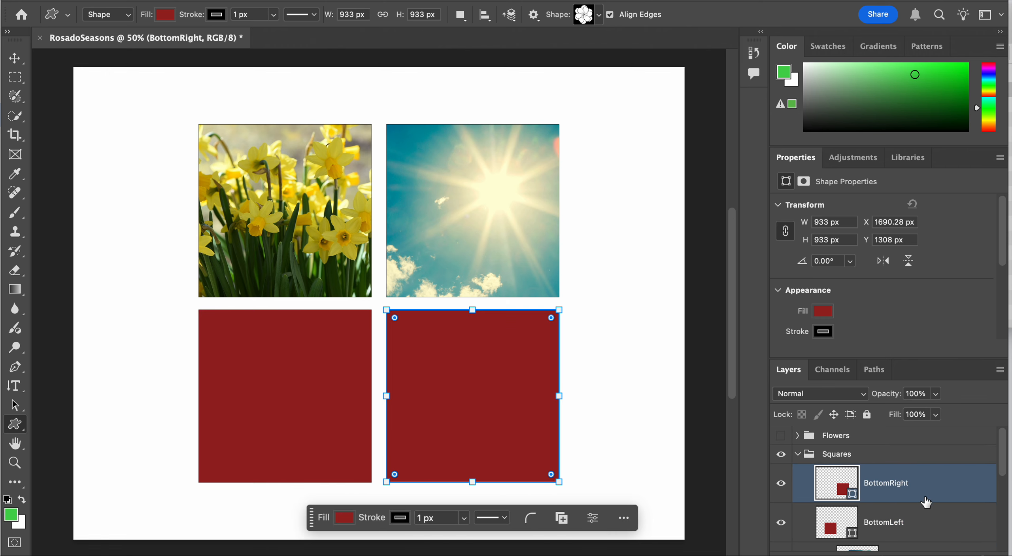
key(super+Tab)
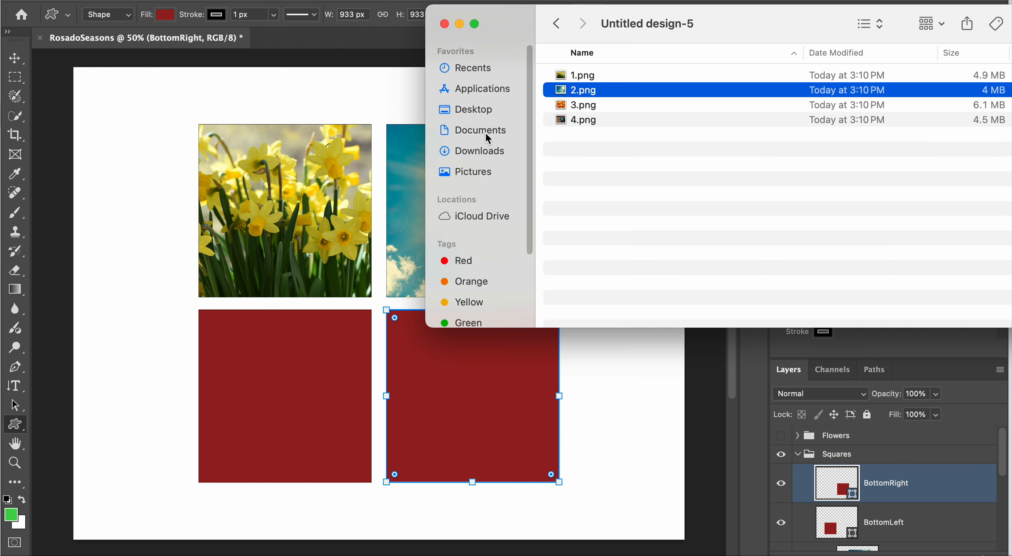
drag(635, 107, 462, 366)
key(Return)
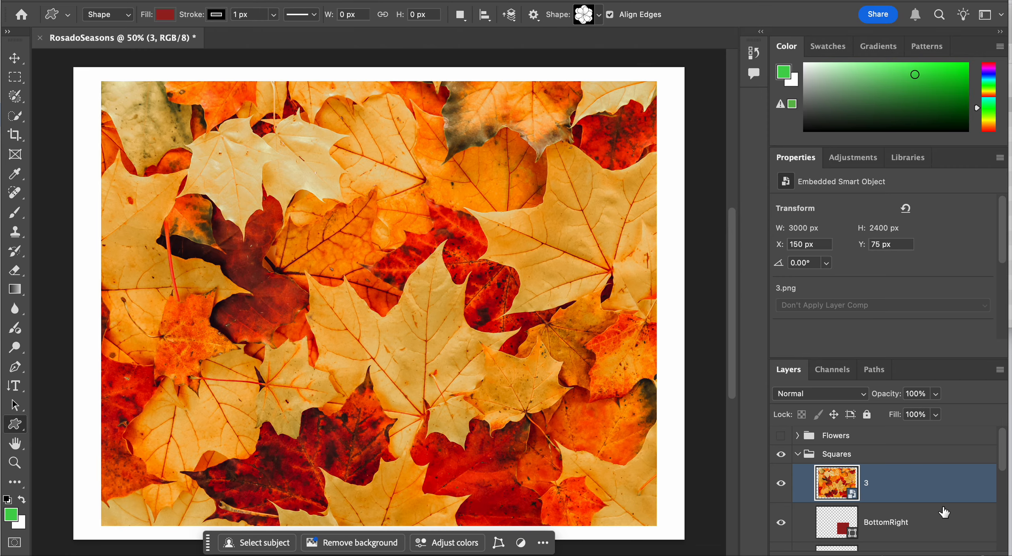
right_click(899, 480)
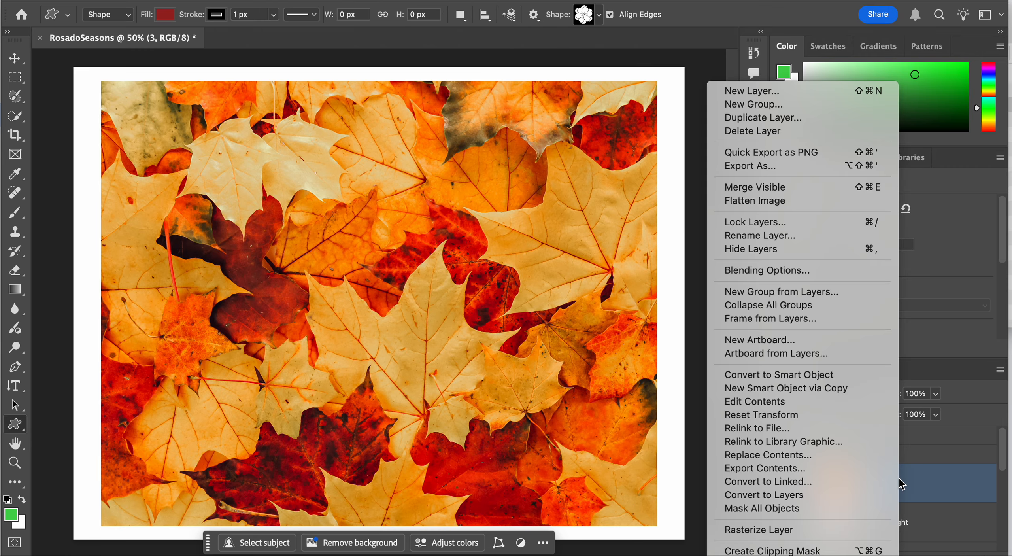
click(833, 551)
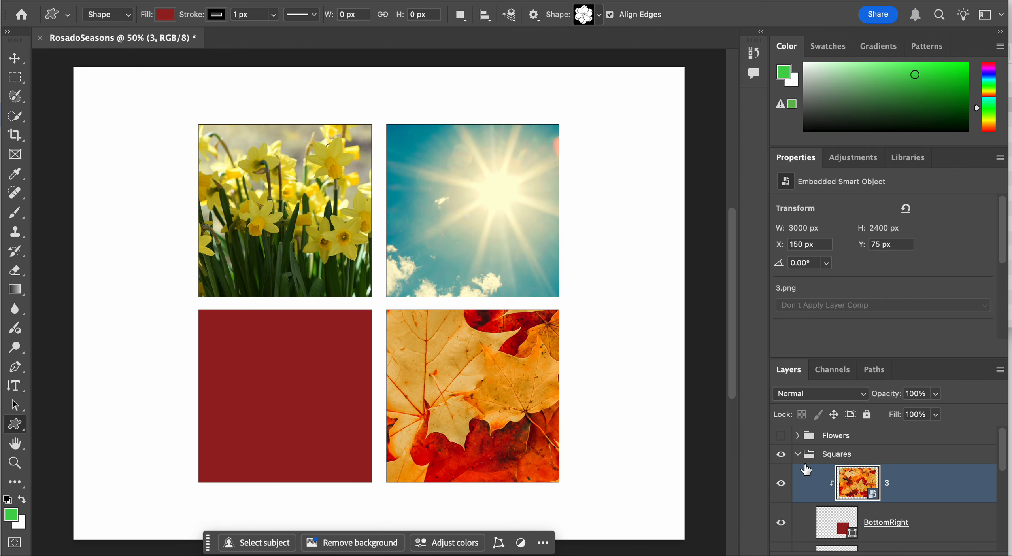
Scale the clipped autumn leaves image to about 64.17% and reposition it at about X 1610 px, Y 917 px over the BottomRight square
key(ctrl+t)
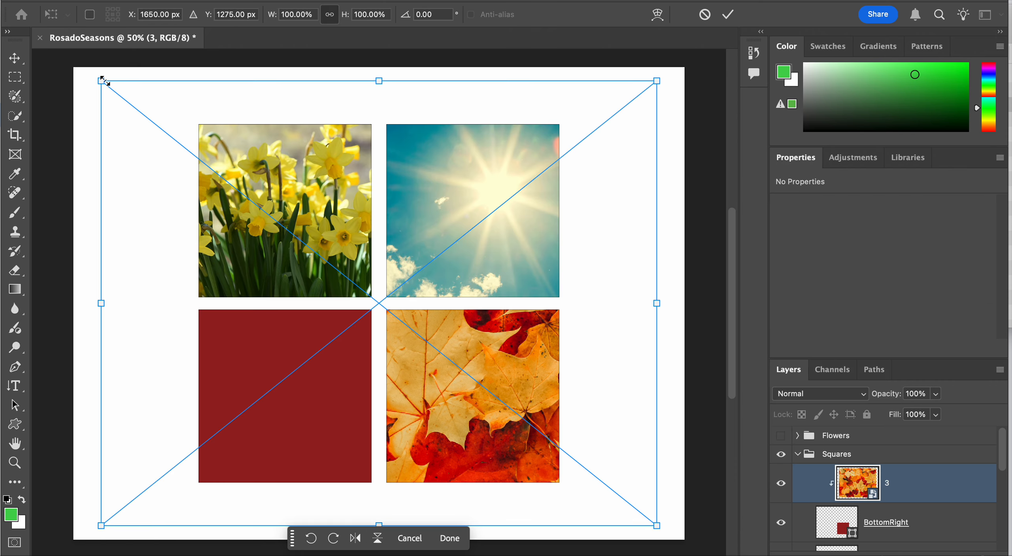
drag(104, 81, 289, 252)
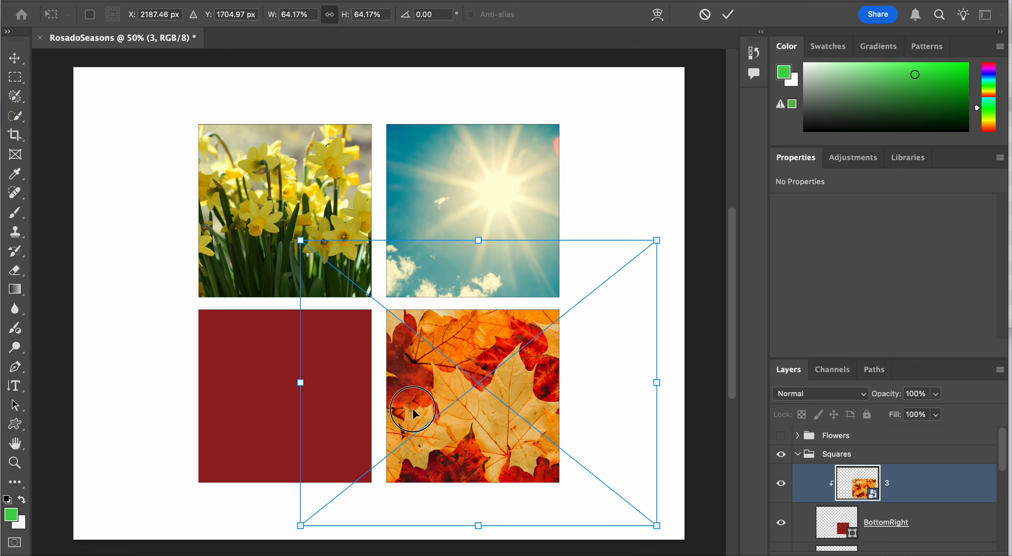
drag(413, 408, 481, 410)
key(Return)
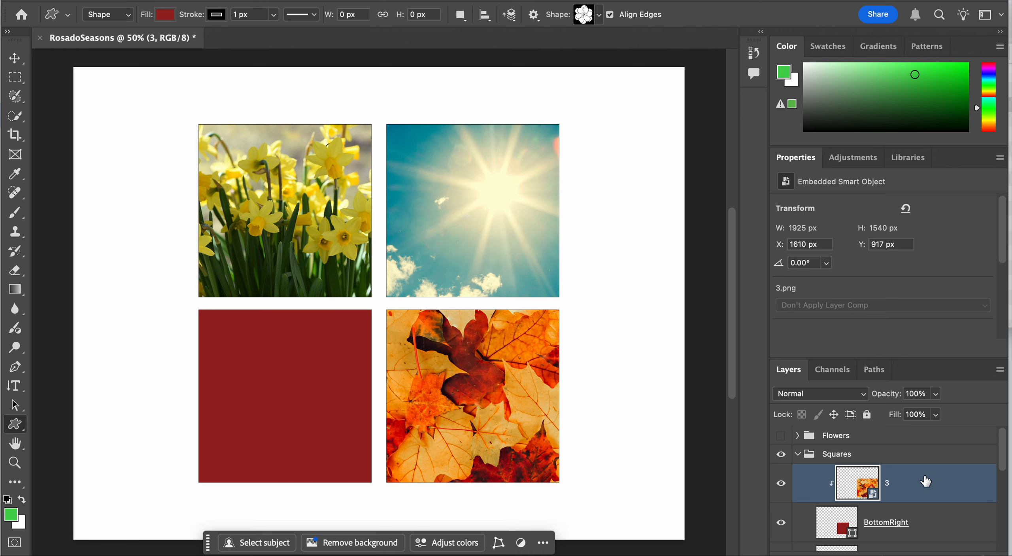
Place 4.png from the Finder folder directly above the BottomLeft layer and clip it to that square with a clipping mask
scroll(927, 514, down, 2)
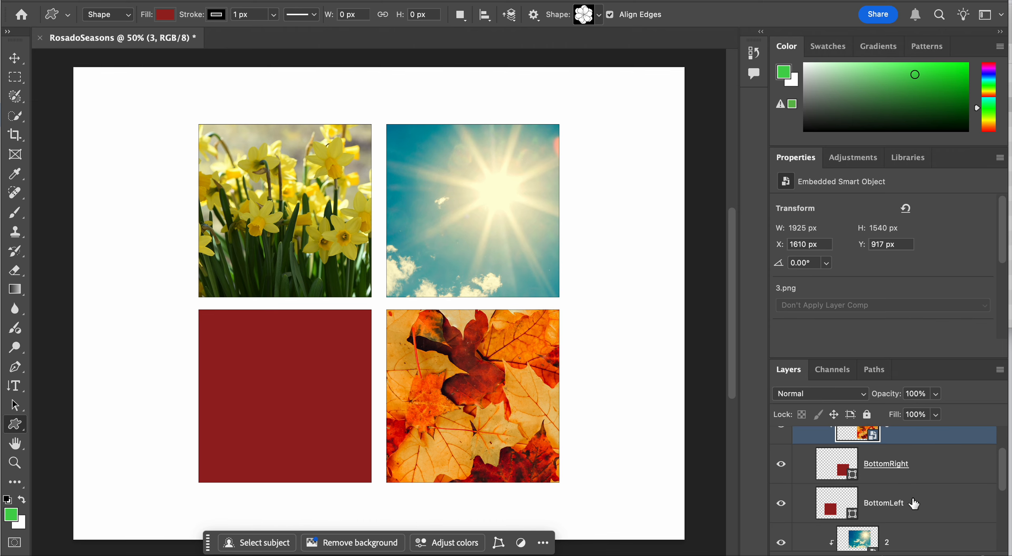
click(925, 495)
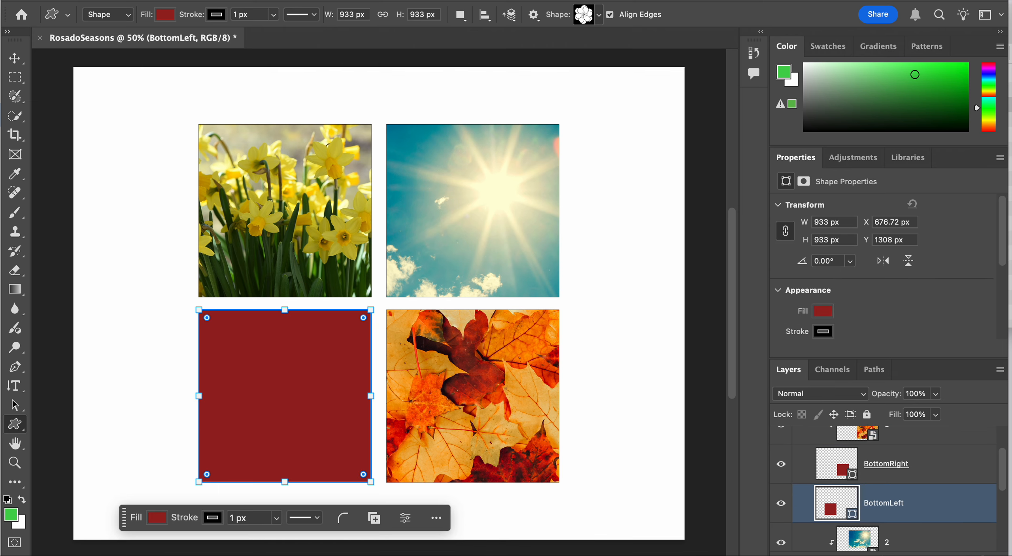
key(super+Tab)
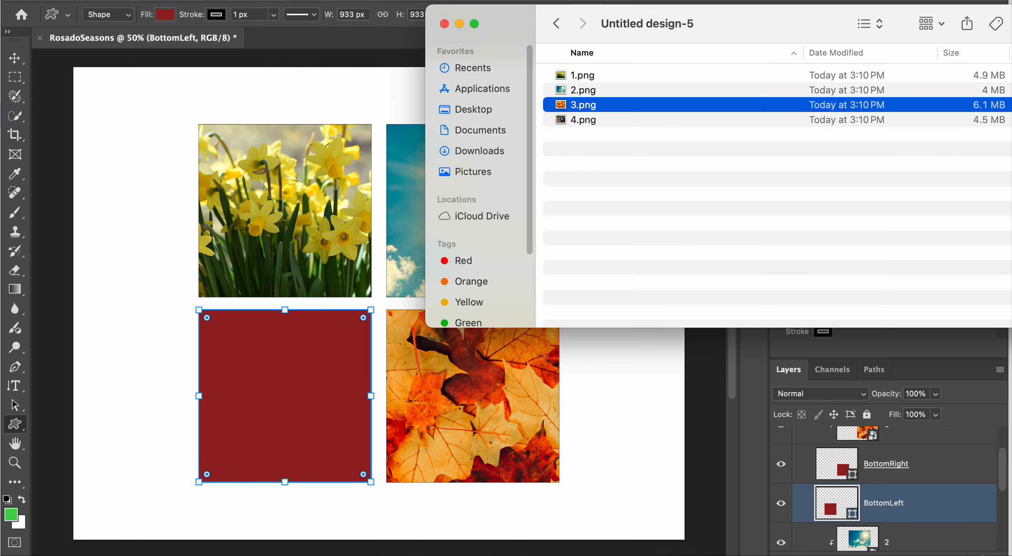
click(595, 120)
drag(599, 121, 366, 329)
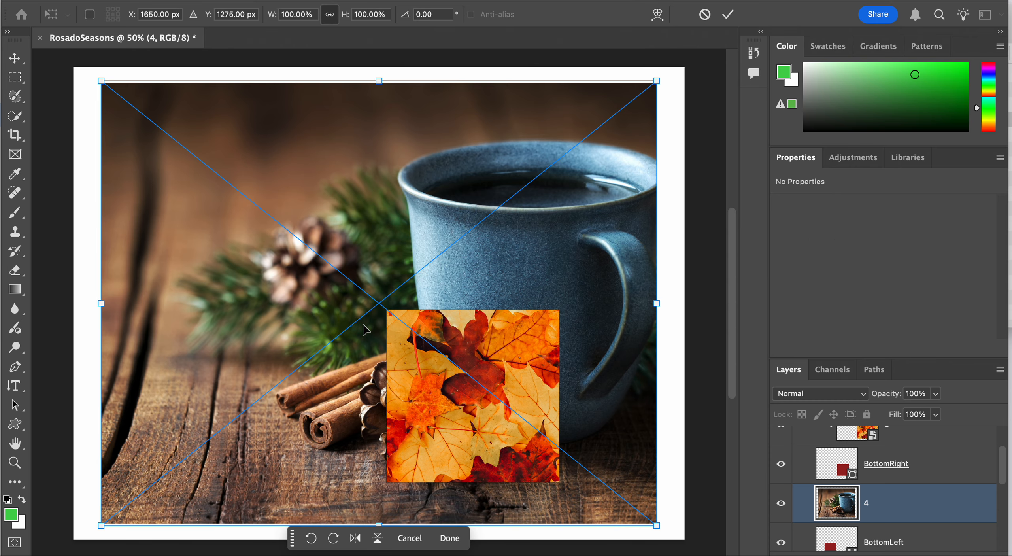
key(Return)
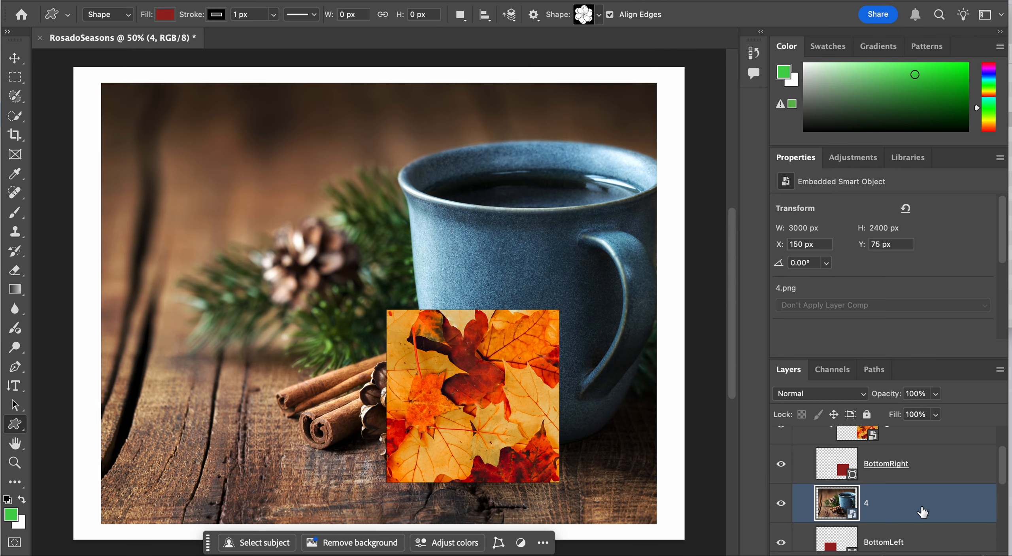
right_click(918, 506)
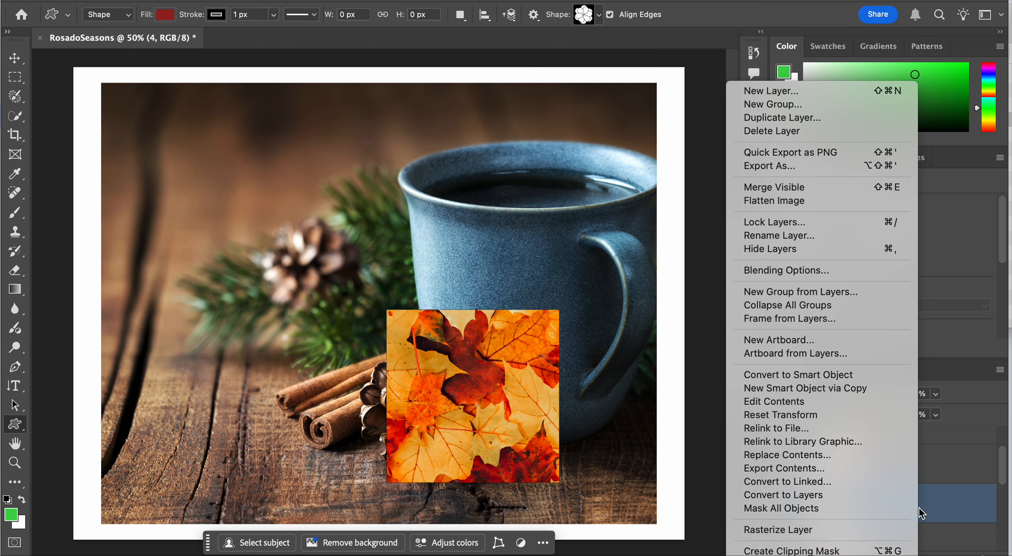
click(829, 550)
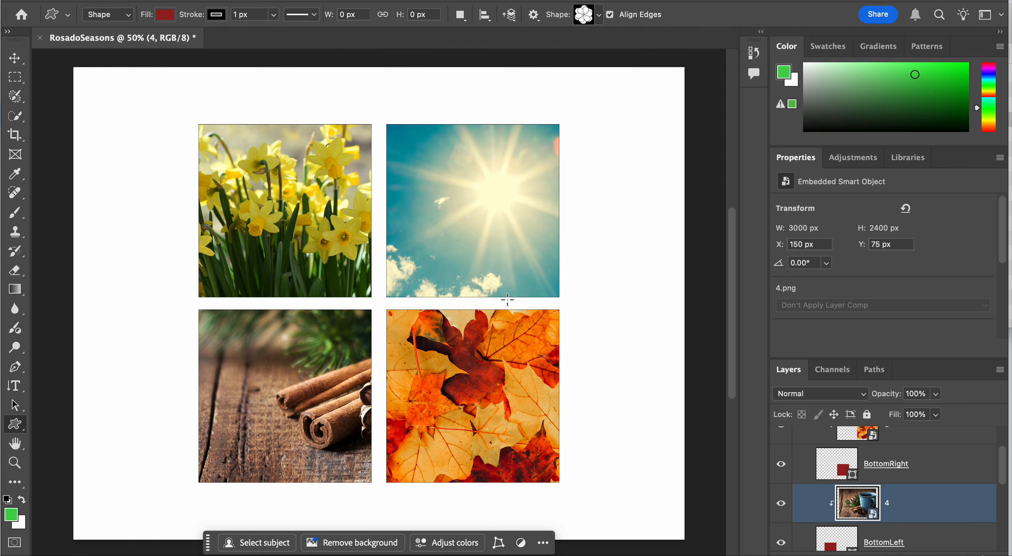
Scale the clipped mug image to about 40.08% and position it at about X 448 px, Y 1308 px over the BottomLeft square
key(ctrl+t)
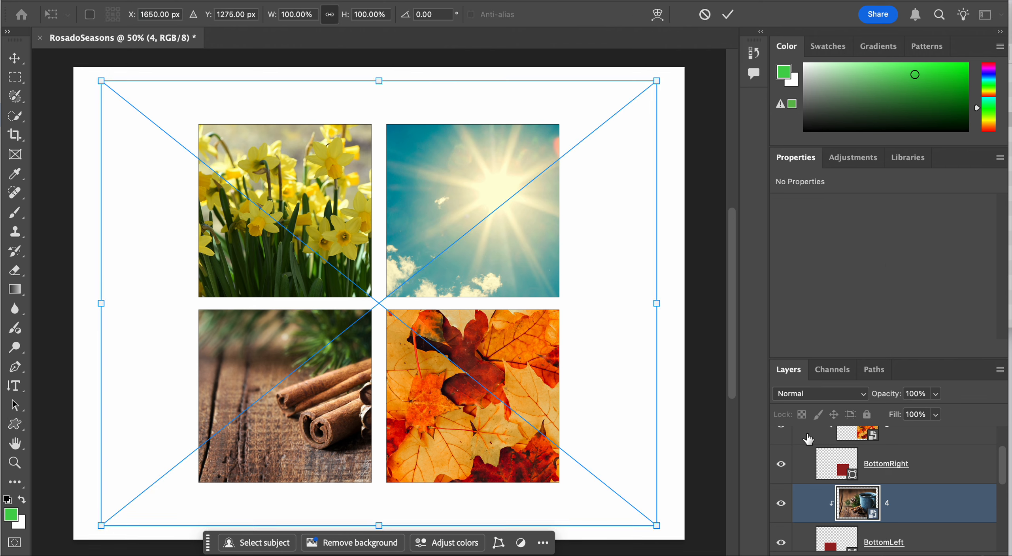
drag(104, 76, 300, 314)
drag(407, 386, 194, 355)
drag(445, 237, 332, 295)
drag(300, 375, 333, 365)
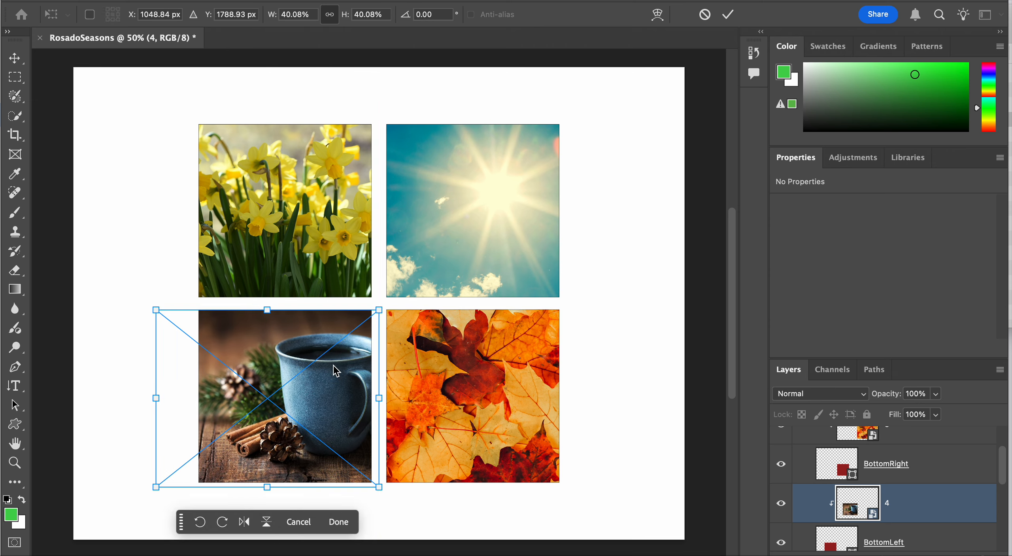
key(Return)
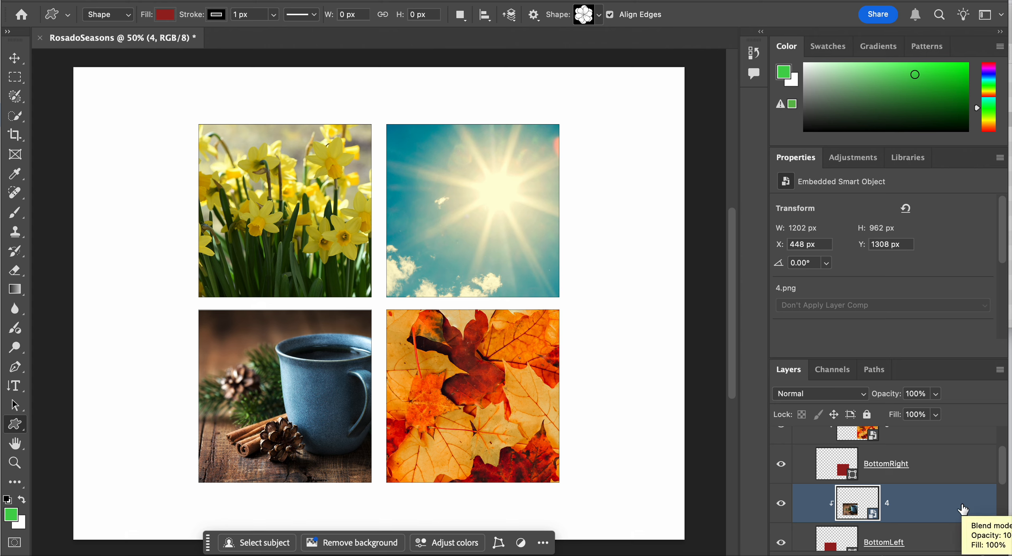
Hide the Squares group, then show and expand the Flowers group
scroll(963, 510, up, 3)
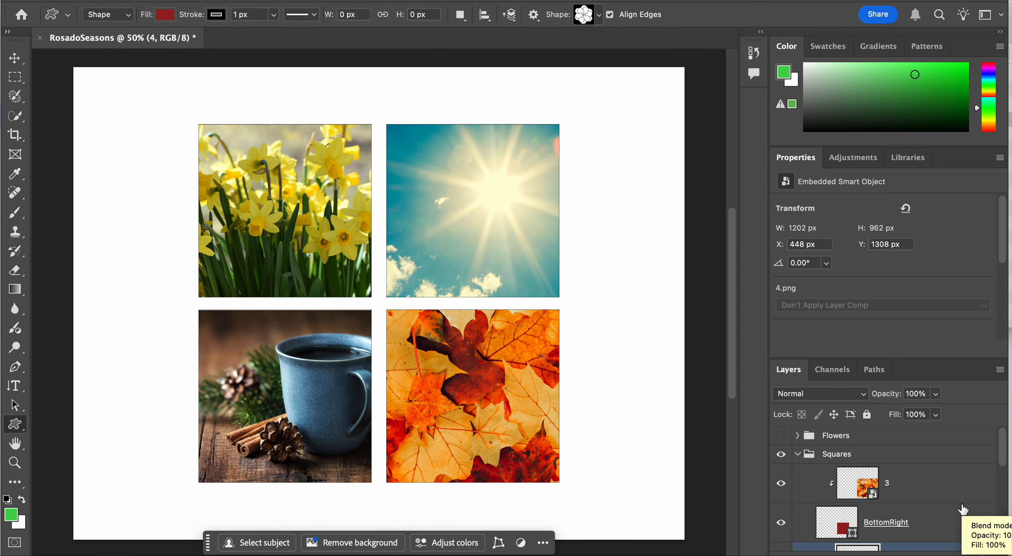
click(789, 458)
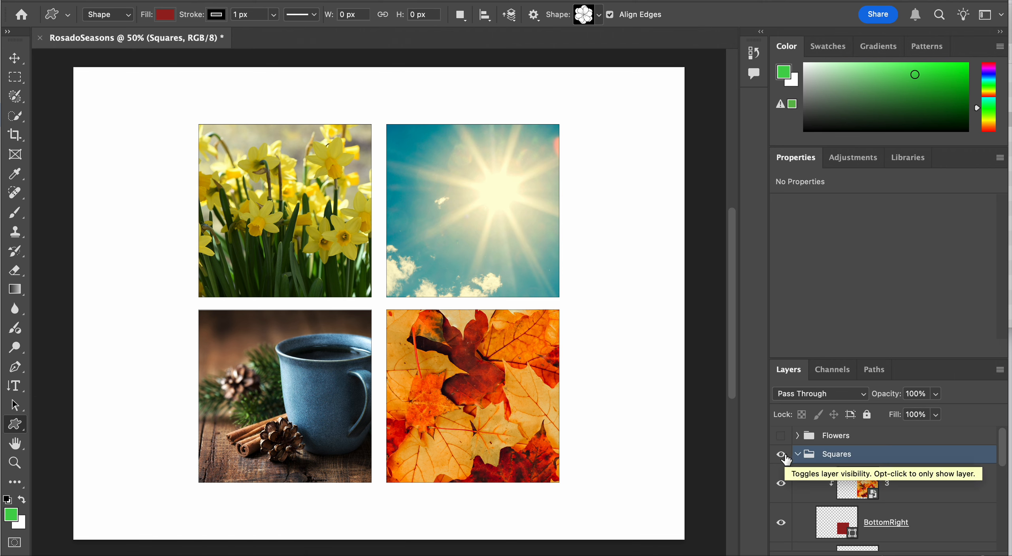
click(785, 458)
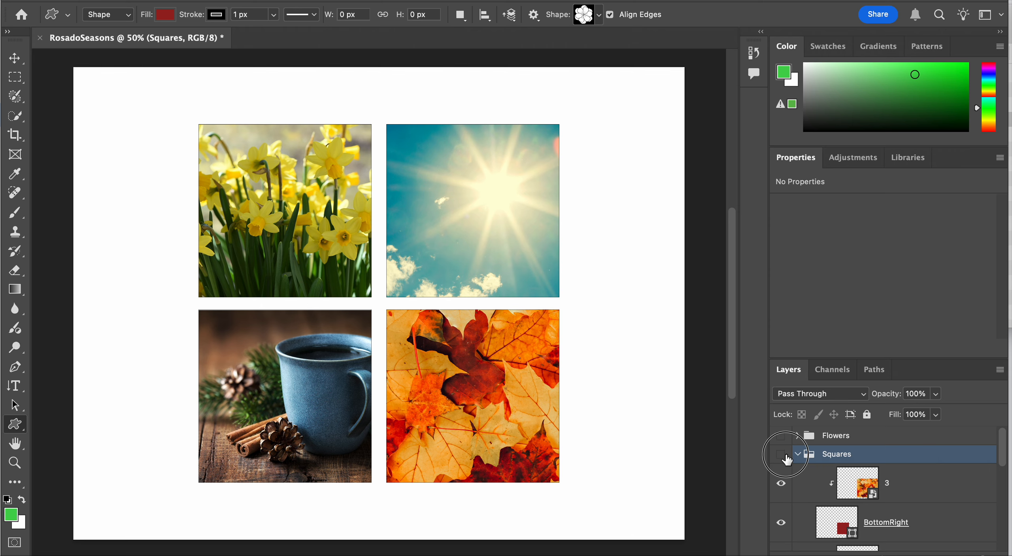
click(786, 458)
click(786, 456)
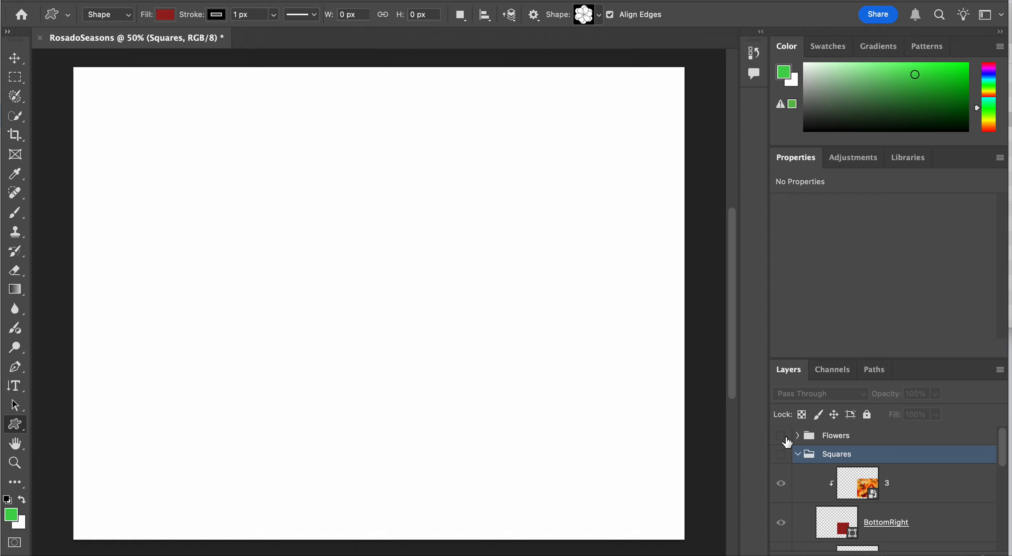
click(792, 437)
click(796, 435)
Place 1.png from the Finder folder directly above the upper-left flower's shape layer and clip it to that flower with a clipping mask
click(903, 470)
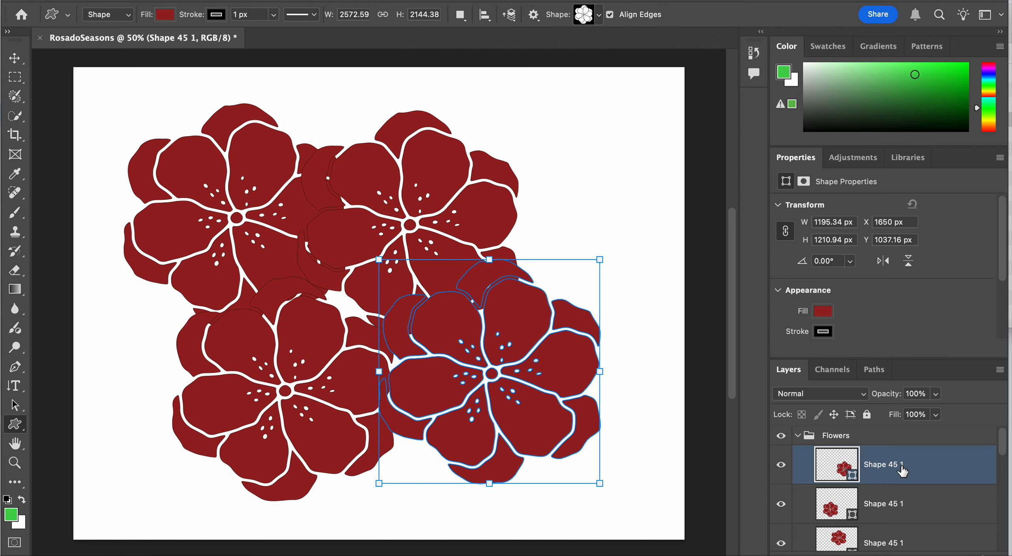
scroll(933, 506, down, 2)
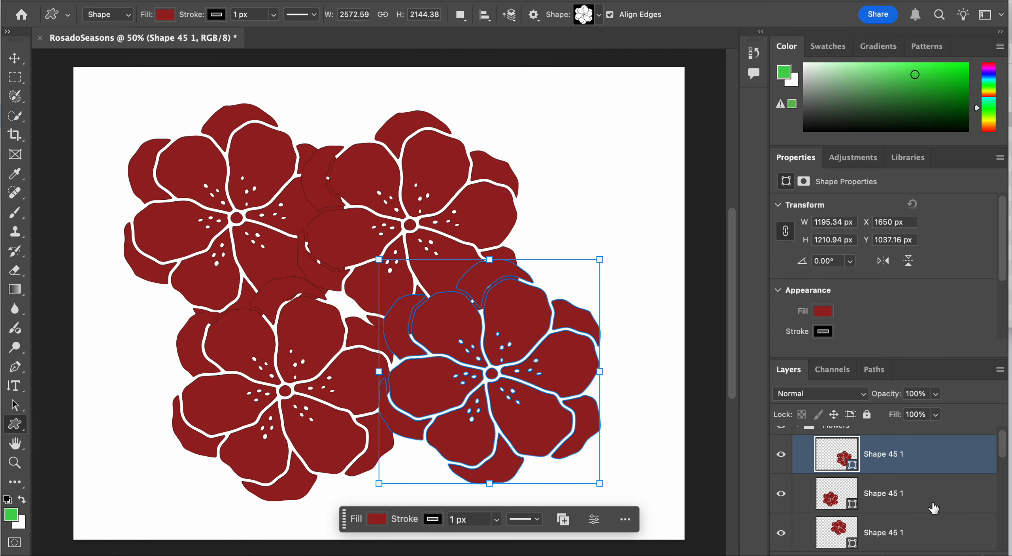
scroll(925, 474, down, 3)
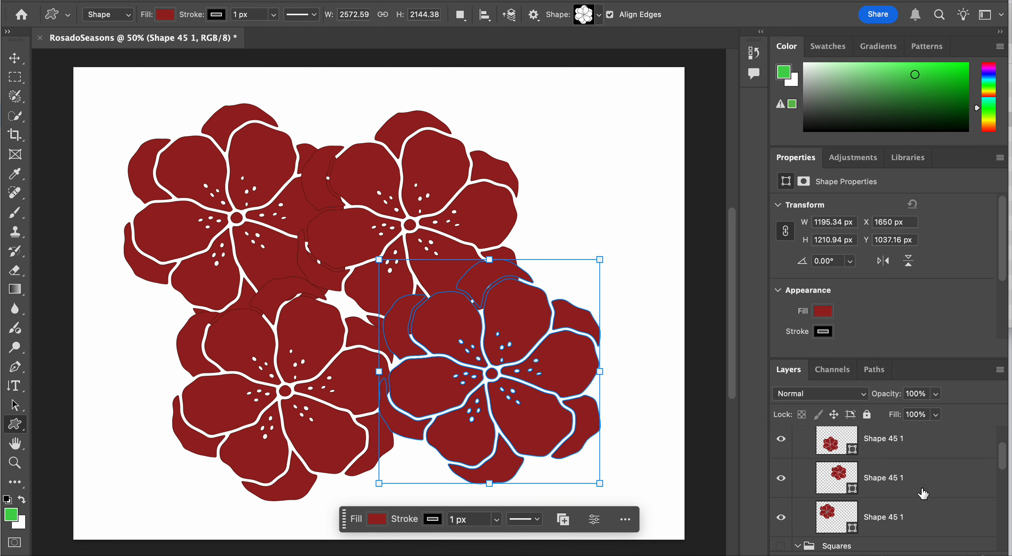
click(923, 492)
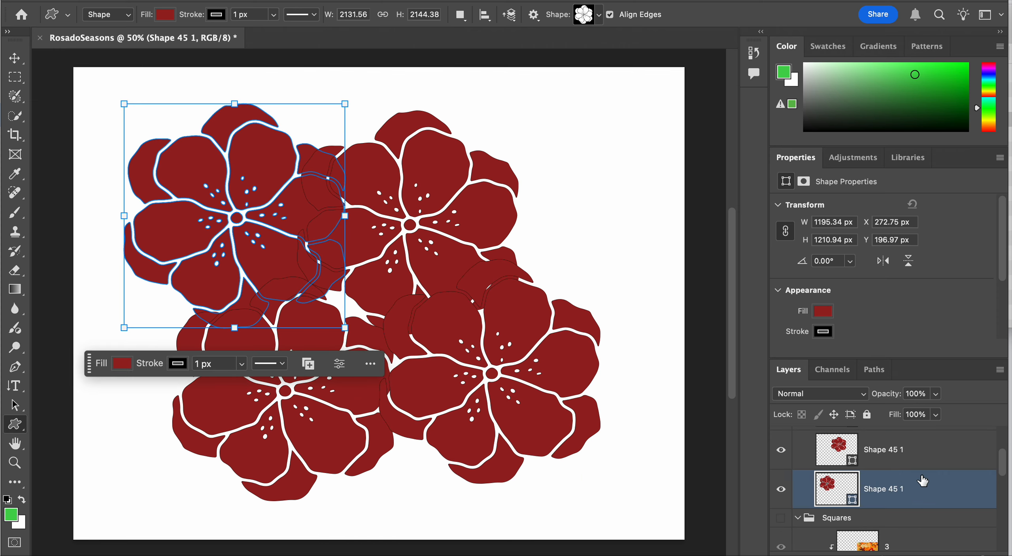
key(super+Tab)
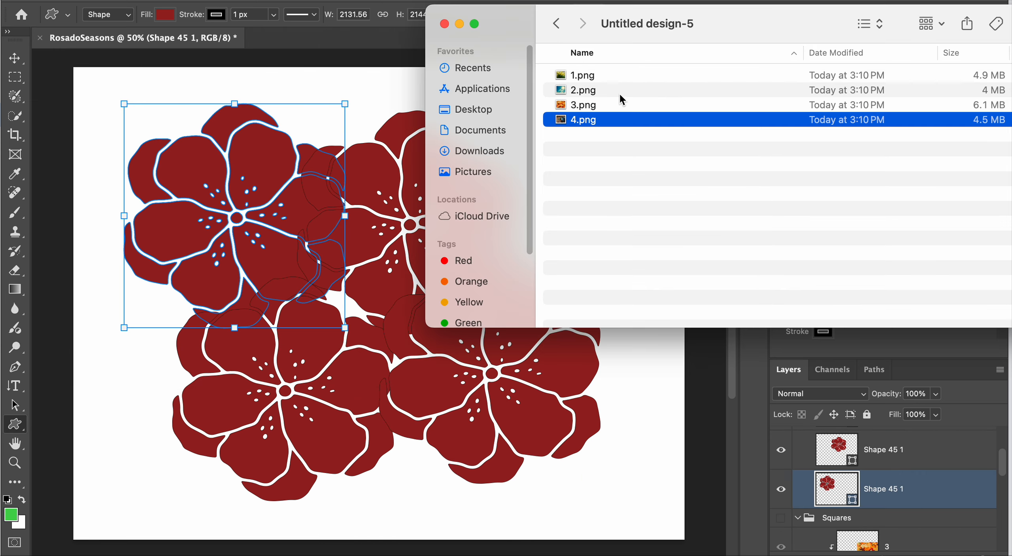
click(609, 80)
drag(613, 79, 308, 249)
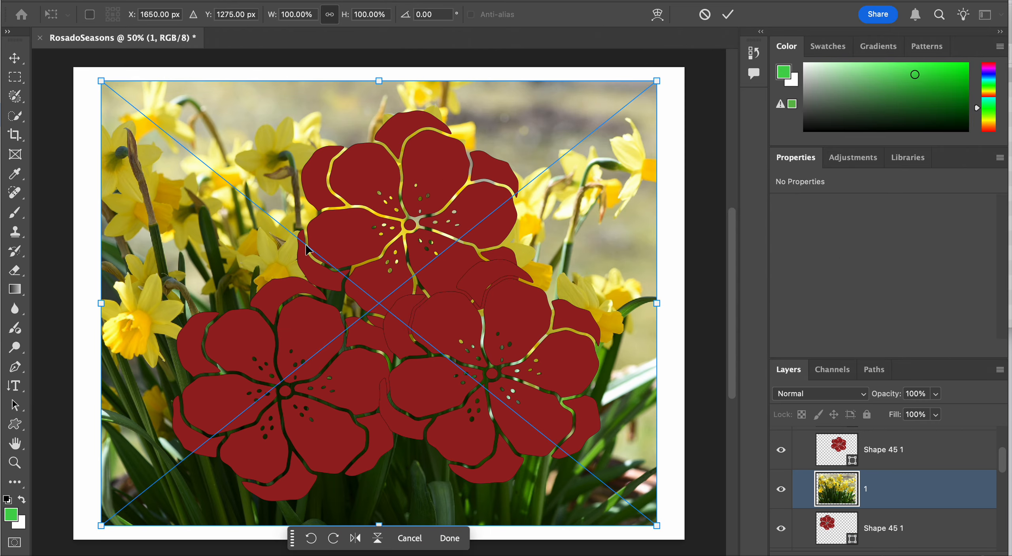
right_click(922, 495)
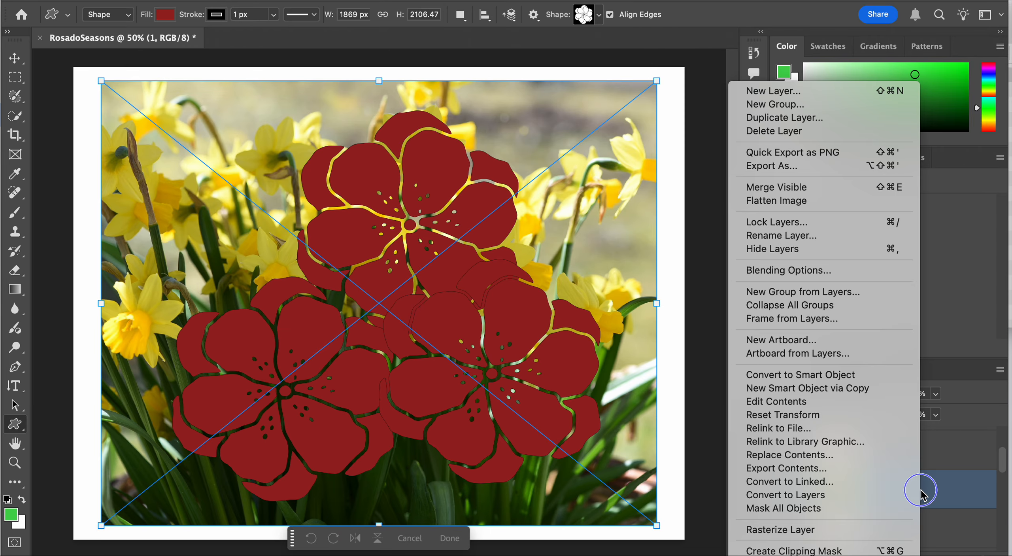
click(862, 550)
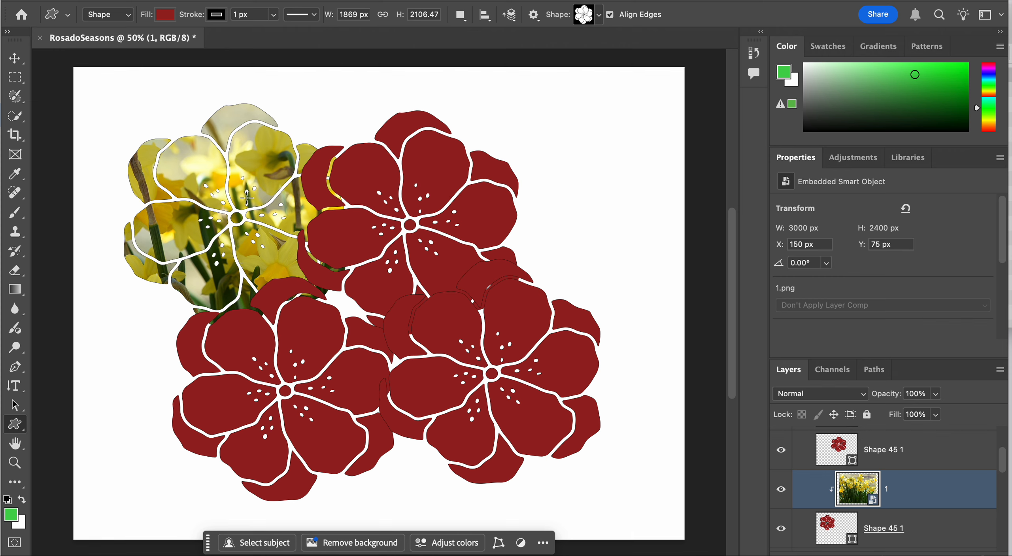
Scale the clipped daffodil image to about 52.66% and position it at about X 151 px, Y 144 px over the upper-left flower
key(ctrl+t)
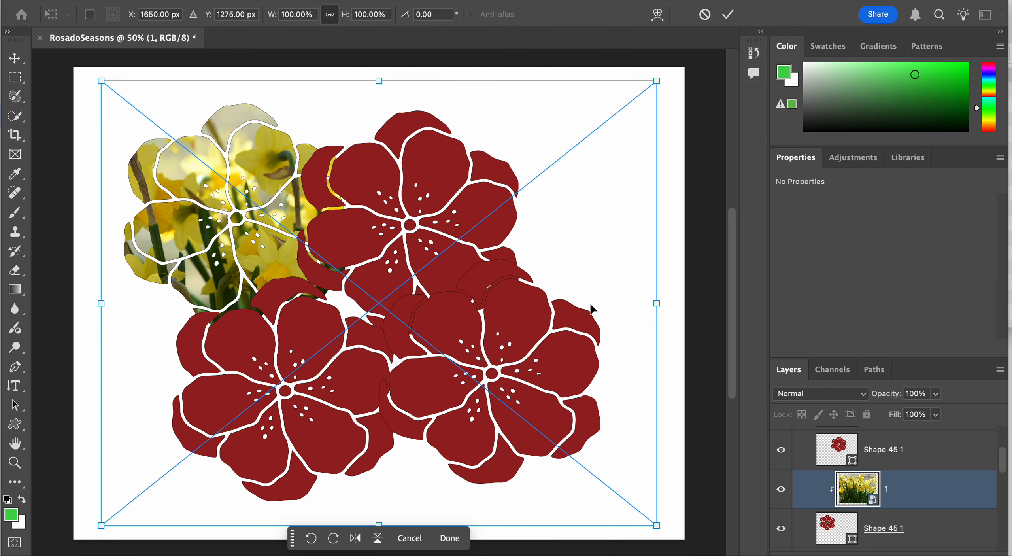
drag(659, 527, 358, 372)
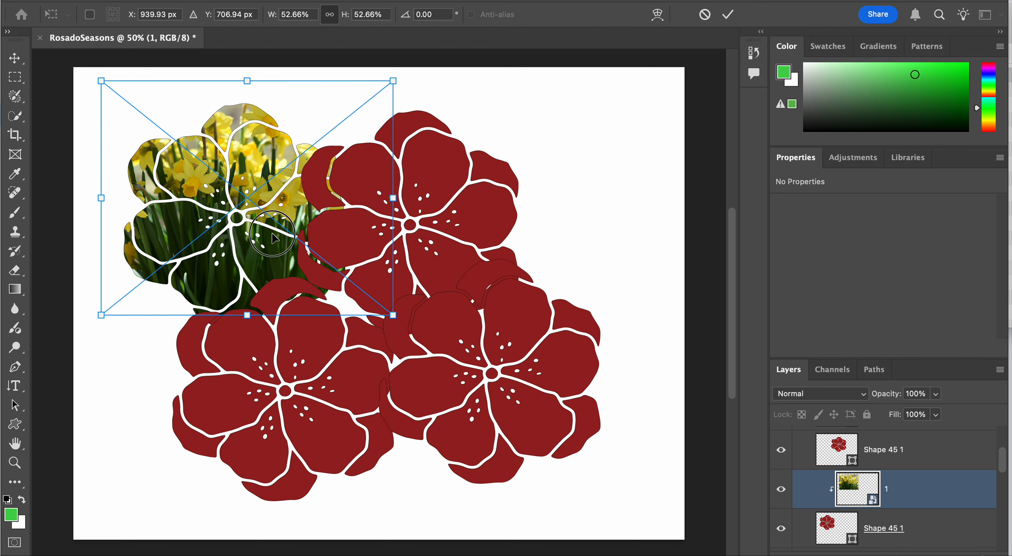
drag(272, 238, 274, 253)
key(Return)
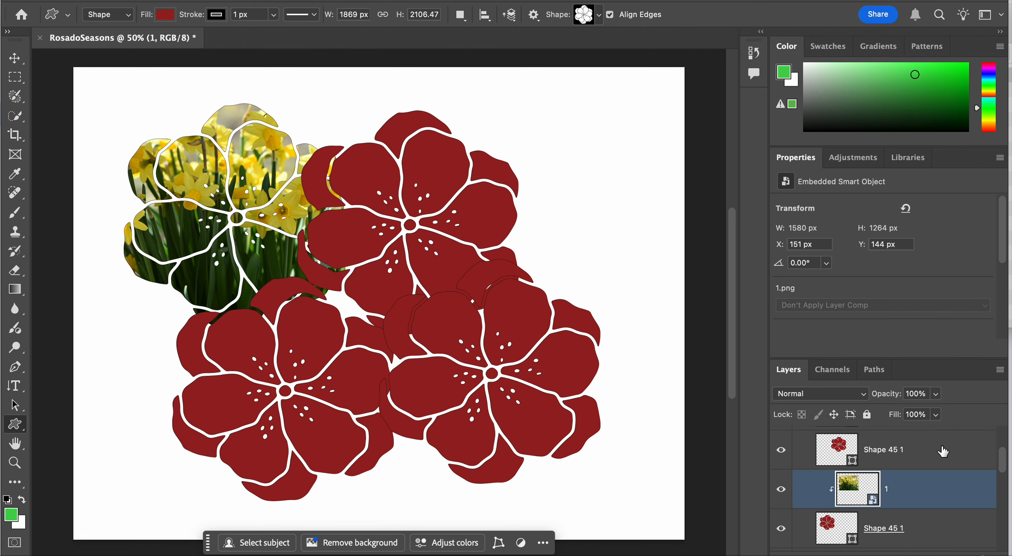
Place 2.png from the Finder folder directly above the upper-right flower's shape layer and clip it to that flower with a clipping mask
scroll(942, 450, up, 1)
click(927, 492)
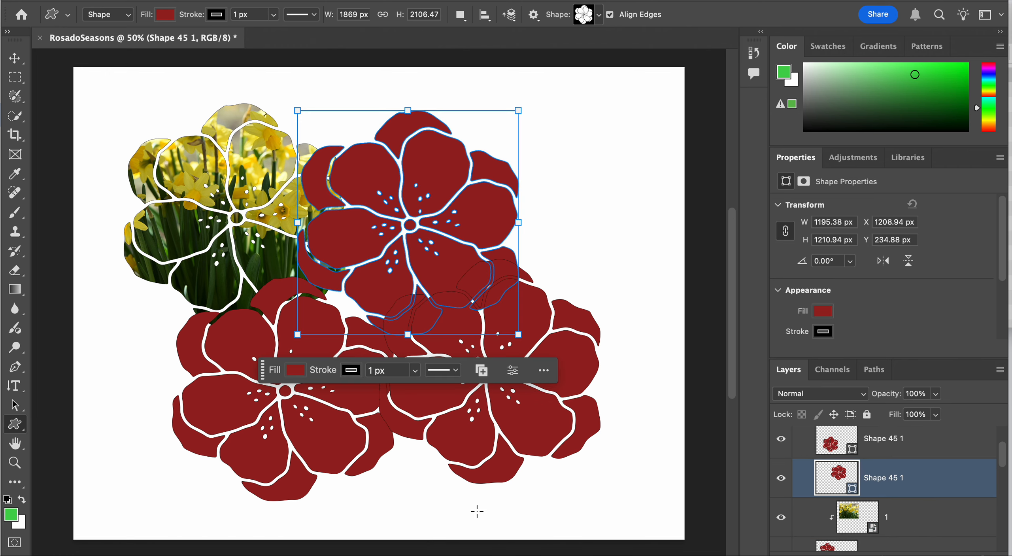
key(super+Tab)
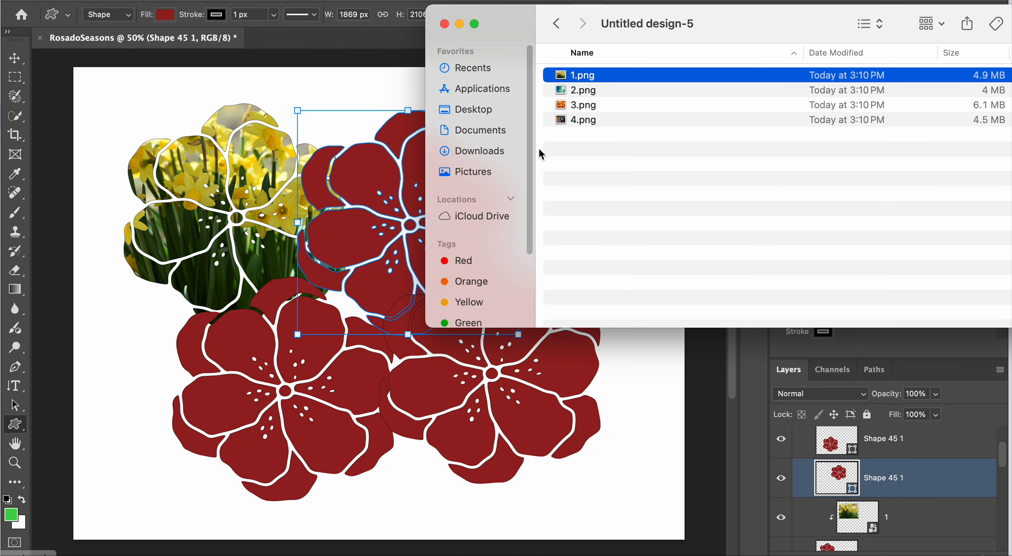
click(627, 91)
drag(626, 92, 343, 282)
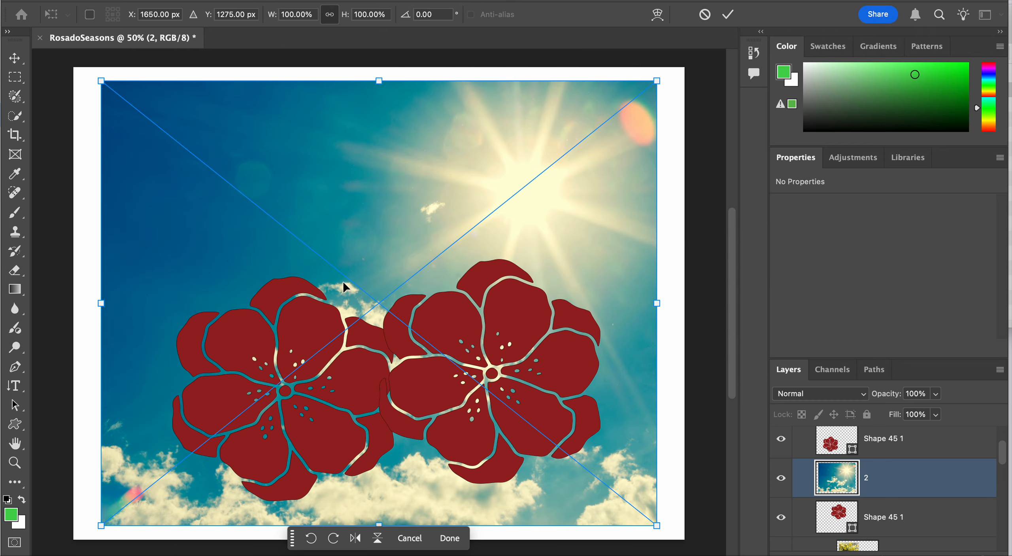
key(Return)
right_click(901, 483)
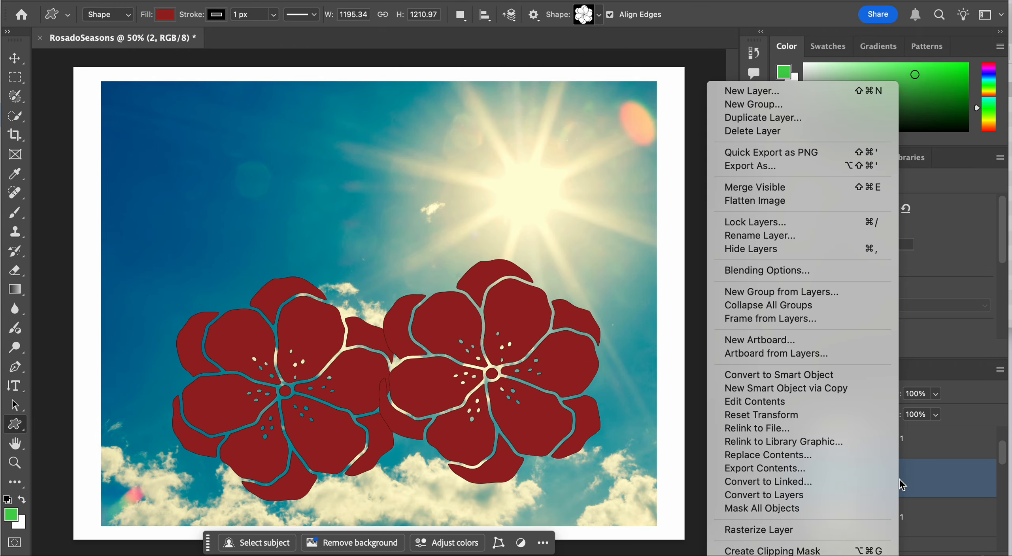
click(820, 548)
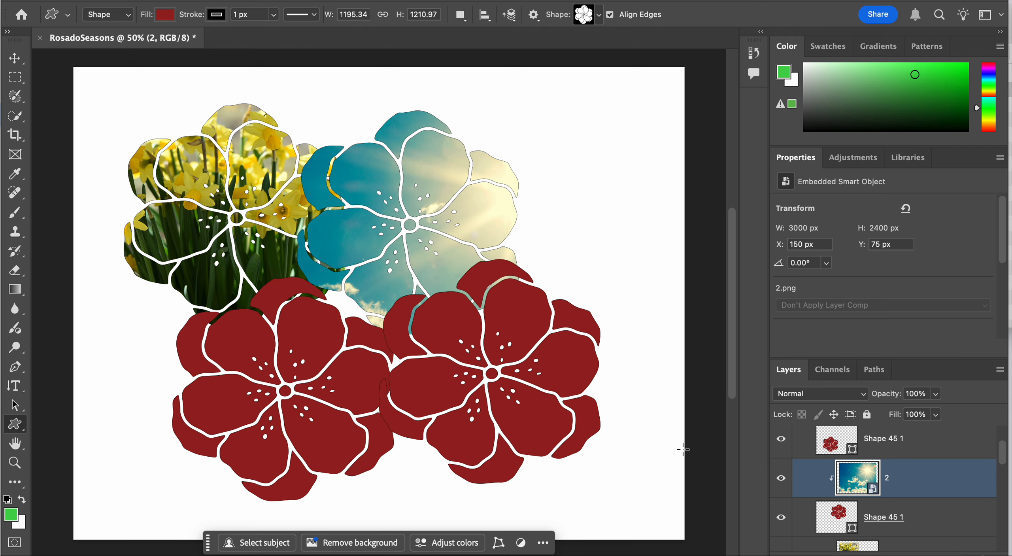
Scale the clipped sky image to about 1766 by 1413 px and position it at about X 729 px, Y 197 px over the upper-right flower
key(super+t)
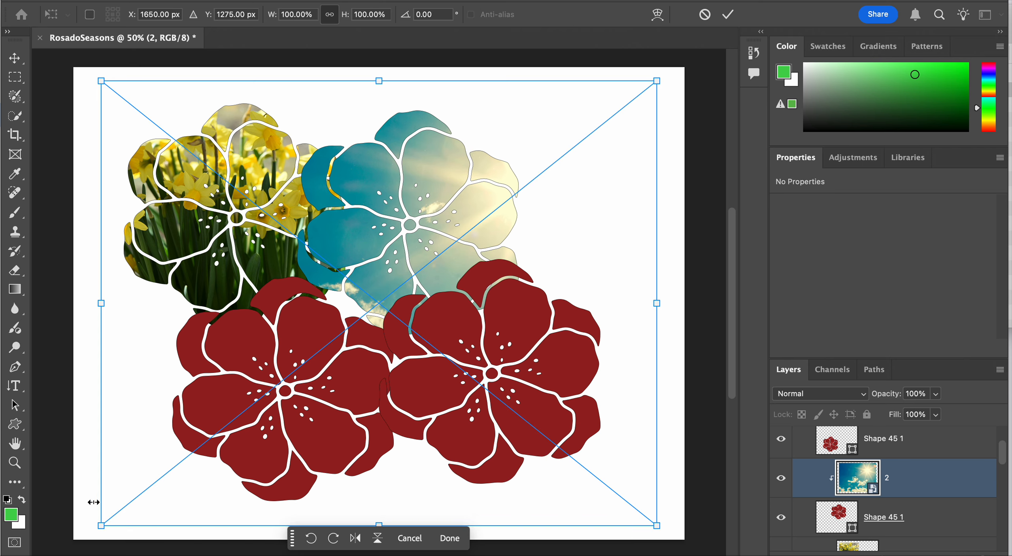
drag(102, 527, 341, 358)
drag(441, 278, 321, 301)
key(Return)
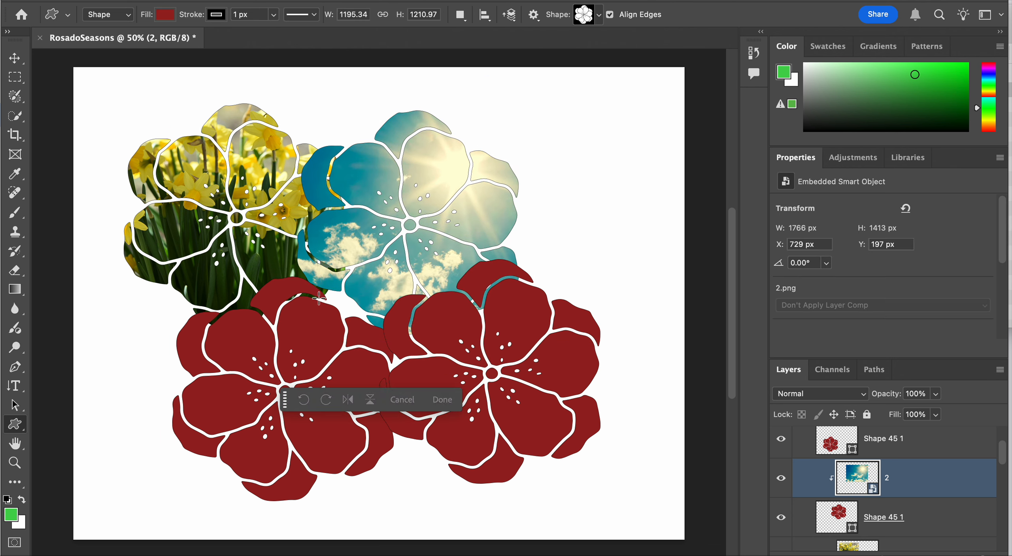
Place 3.png from the Finder folder directly above the lower-right flower's shape layer and clip it to that flower with a clipping mask
scroll(909, 471, up, 1)
scroll(909, 471, up, 1)
click(909, 490)
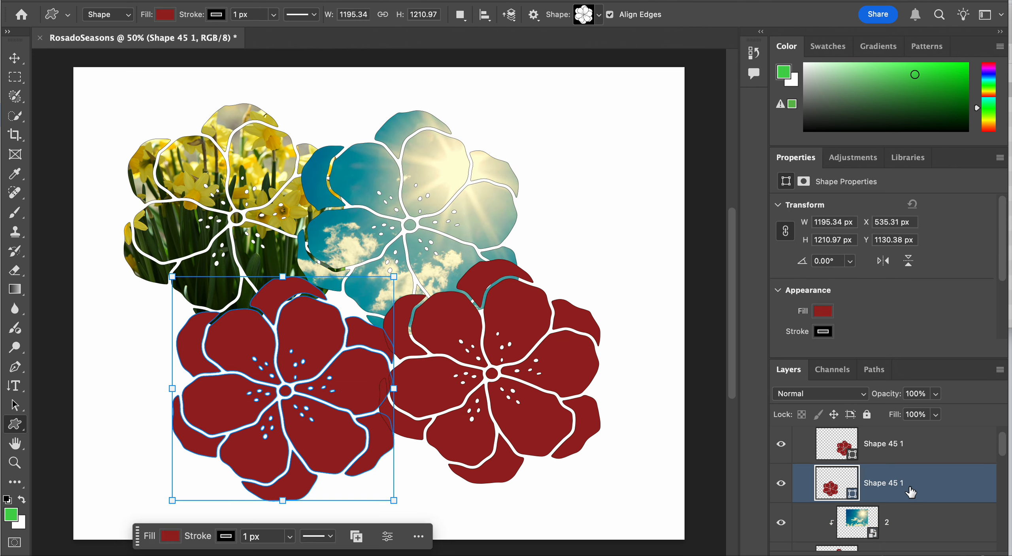
click(908, 456)
key(super+Tab)
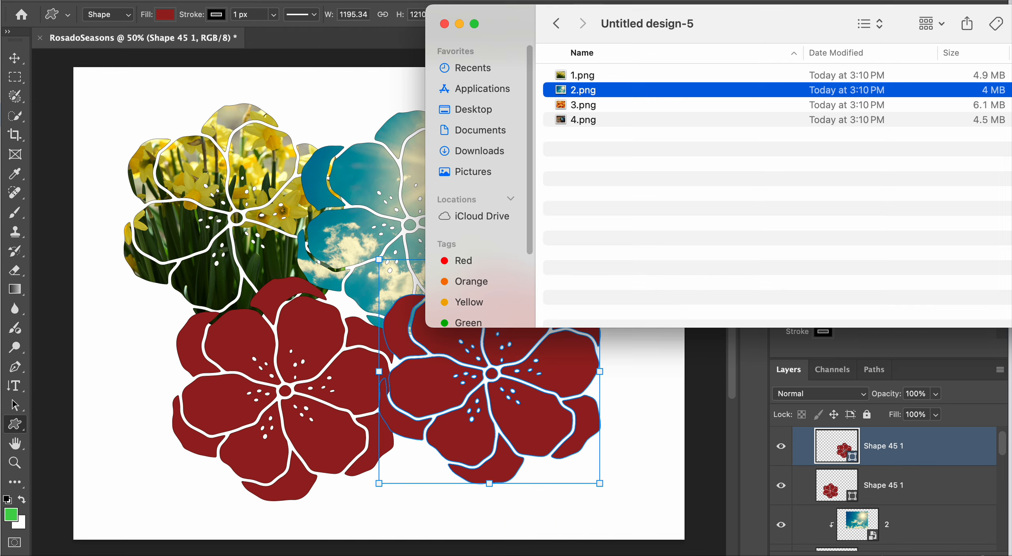
click(592, 100)
drag(592, 105, 305, 334)
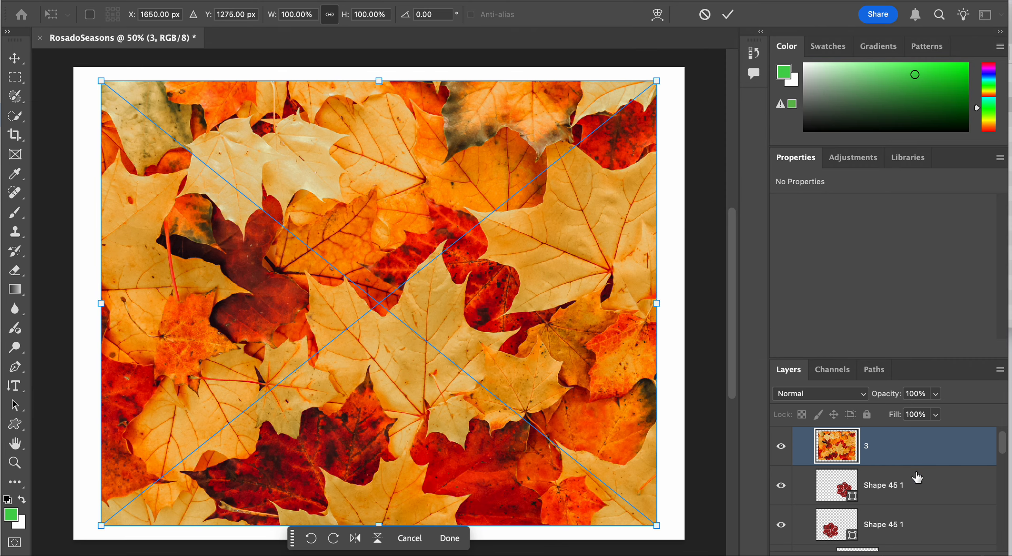
right_click(914, 448)
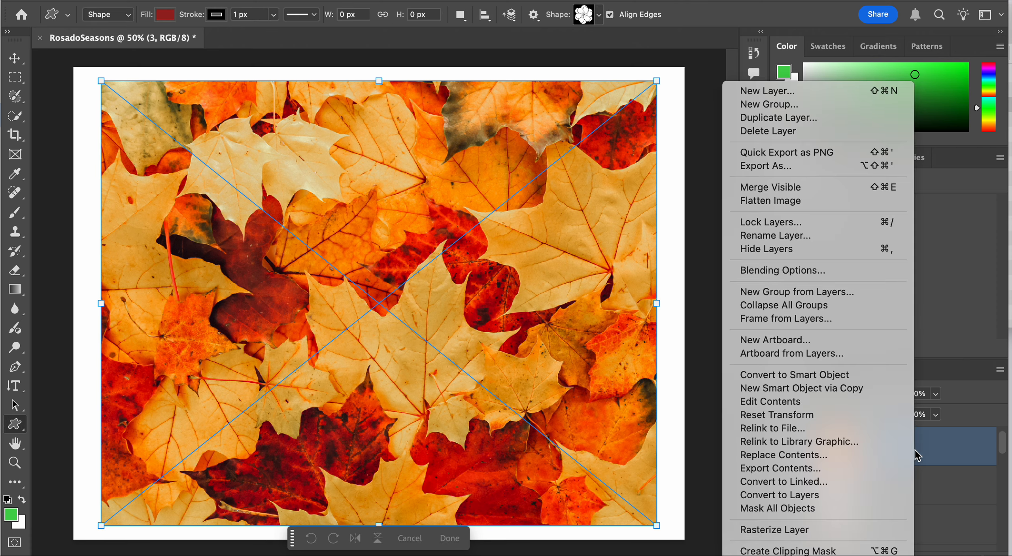
click(801, 551)
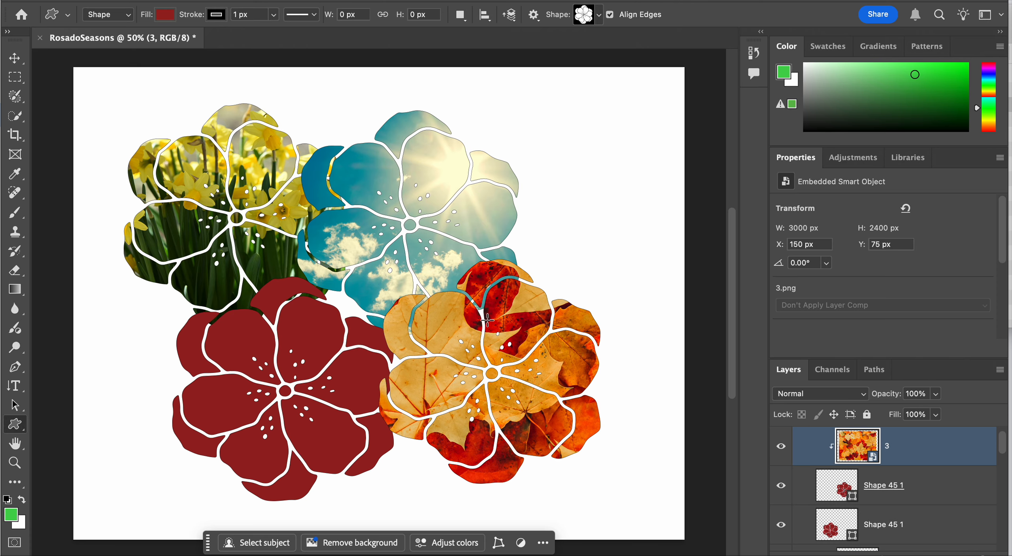
Place 4.png from the Finder folder directly above the lower-left flower's shape layer and clip it to that flower with a clipping mask
scroll(904, 459, up, 1)
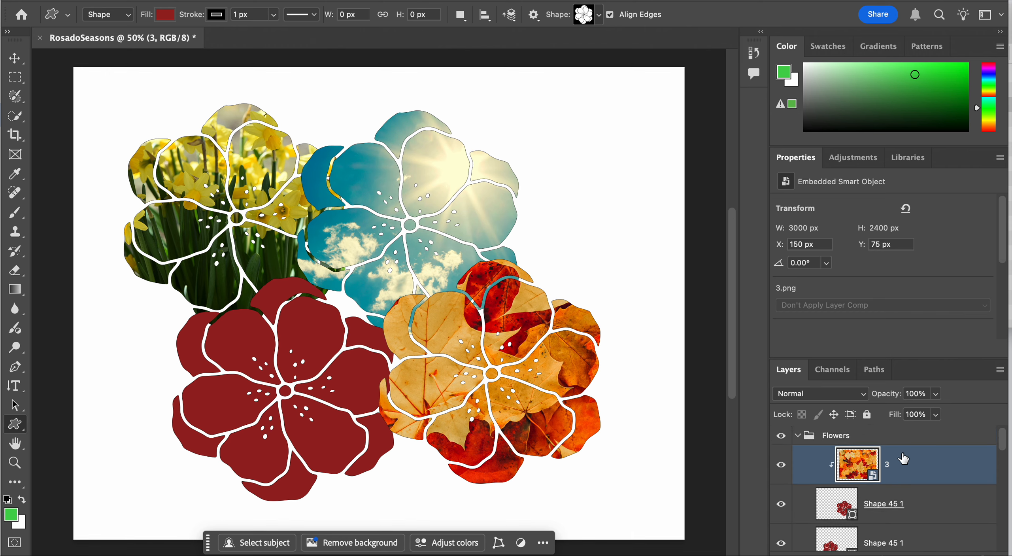
scroll(906, 500, down, 2)
click(909, 504)
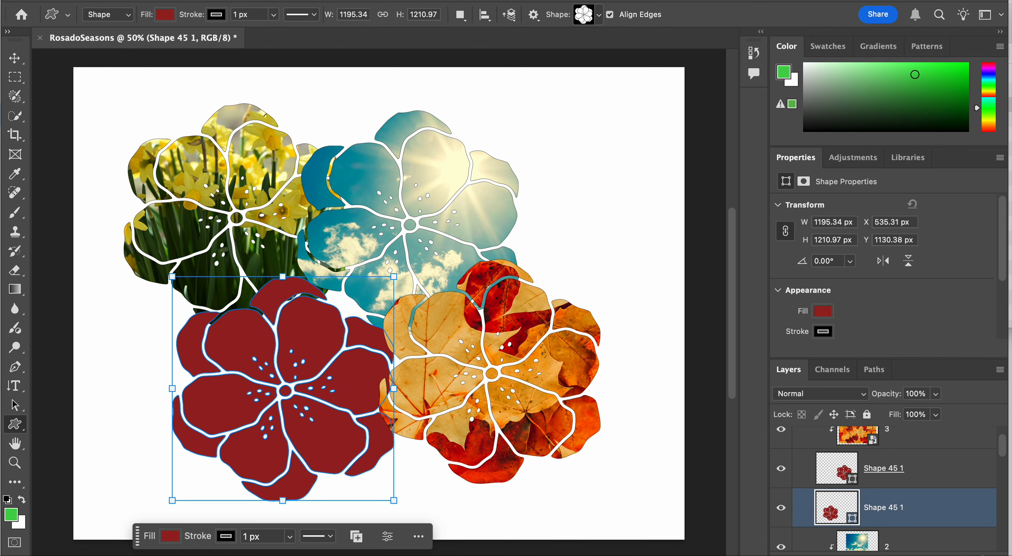
key(super+Tab)
drag(603, 121, 339, 339)
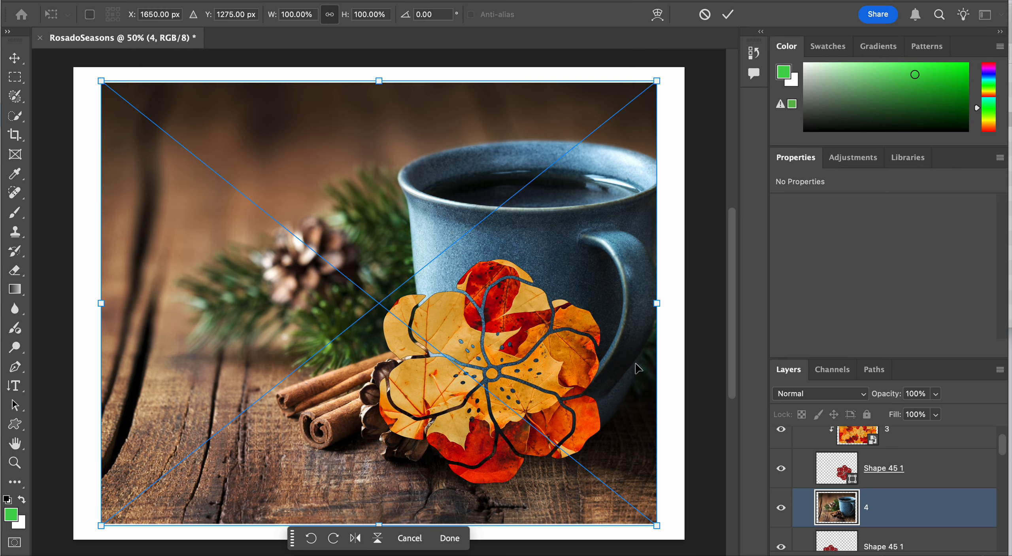
right_click(885, 514)
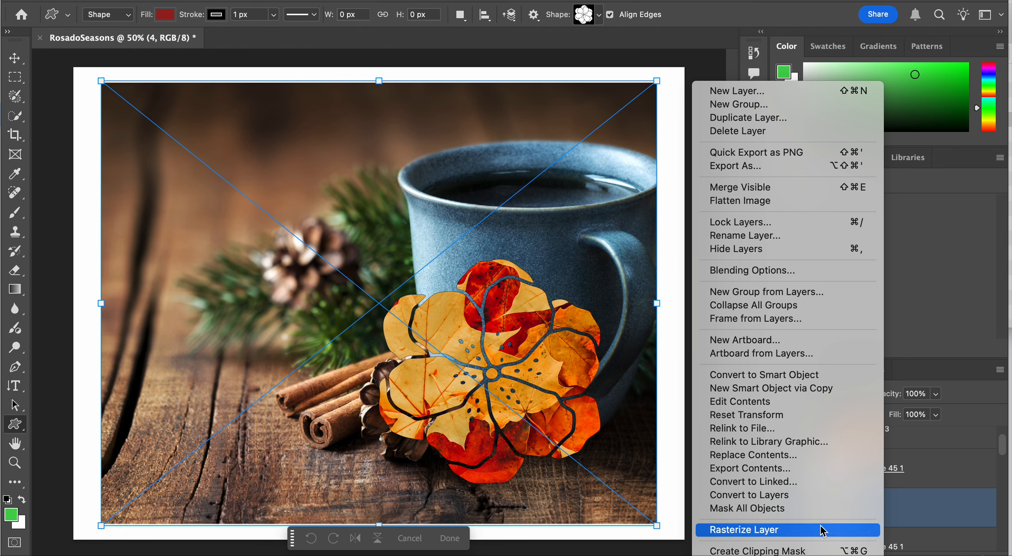
click(790, 550)
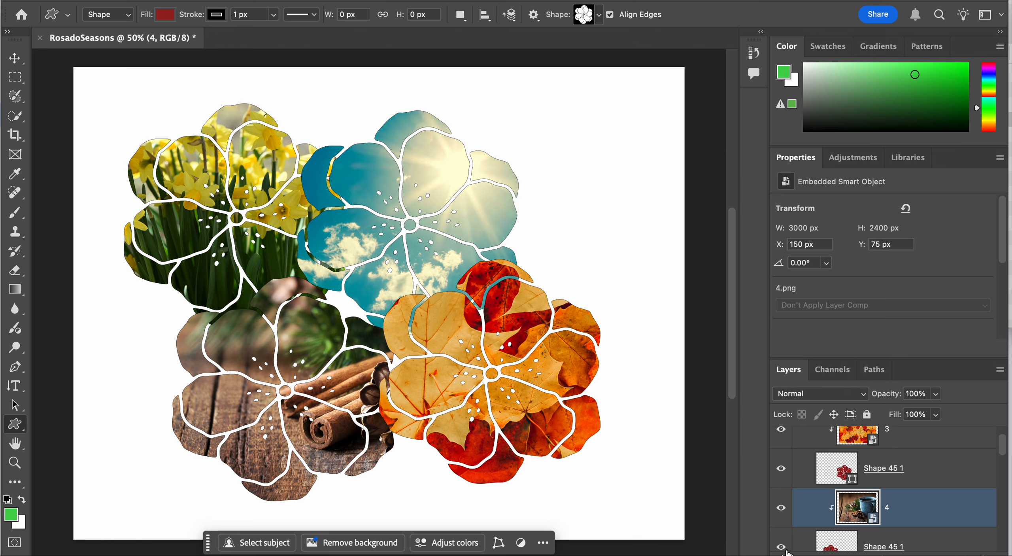
Scale the clipped mug image 4.png to about 1617 by 1293 px and position it at about X 190 px, Y 1048 px over the lower-left flower
key(super+t)
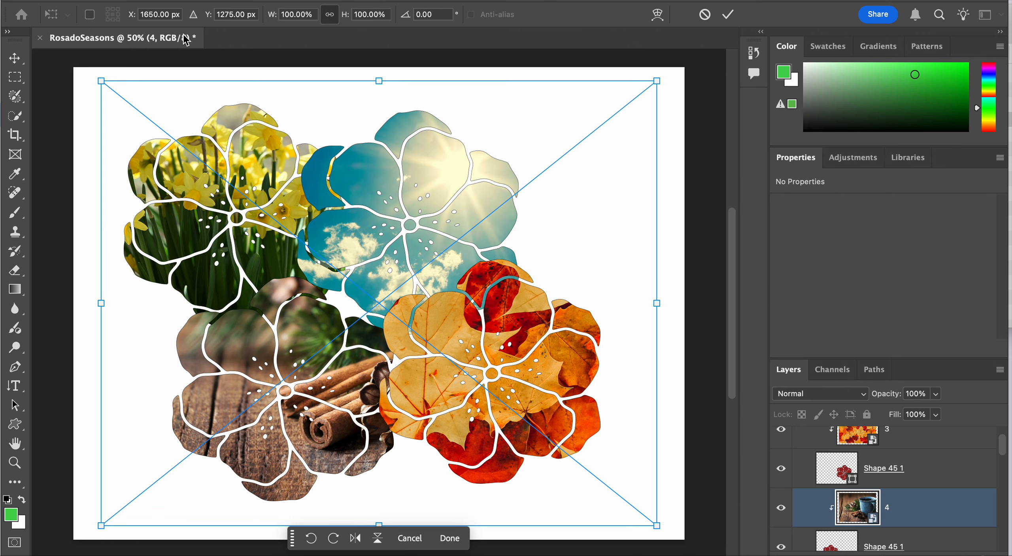
drag(101, 81, 272, 218)
drag(293, 291, 127, 284)
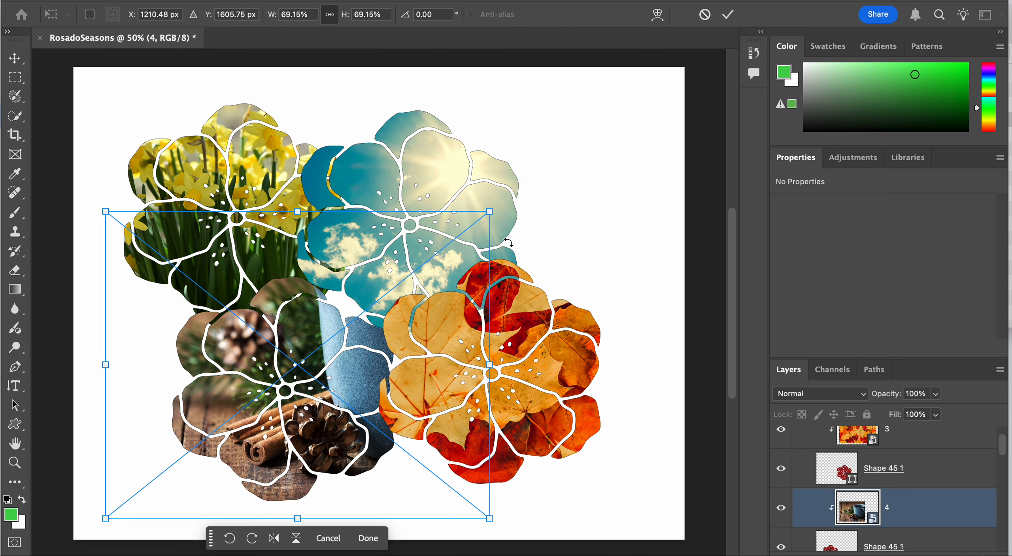
drag(488, 214, 404, 279)
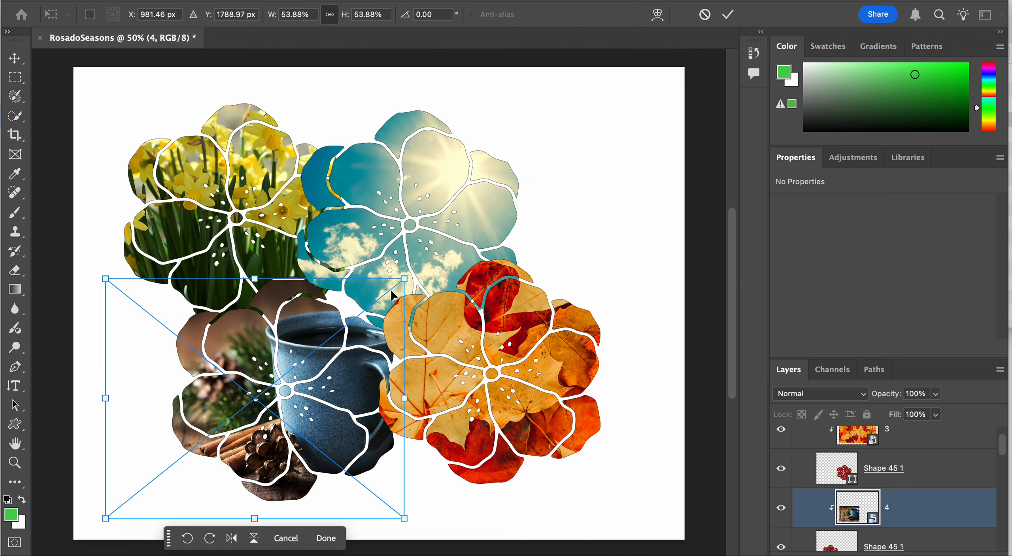
drag(337, 369, 340, 359)
key(Return)
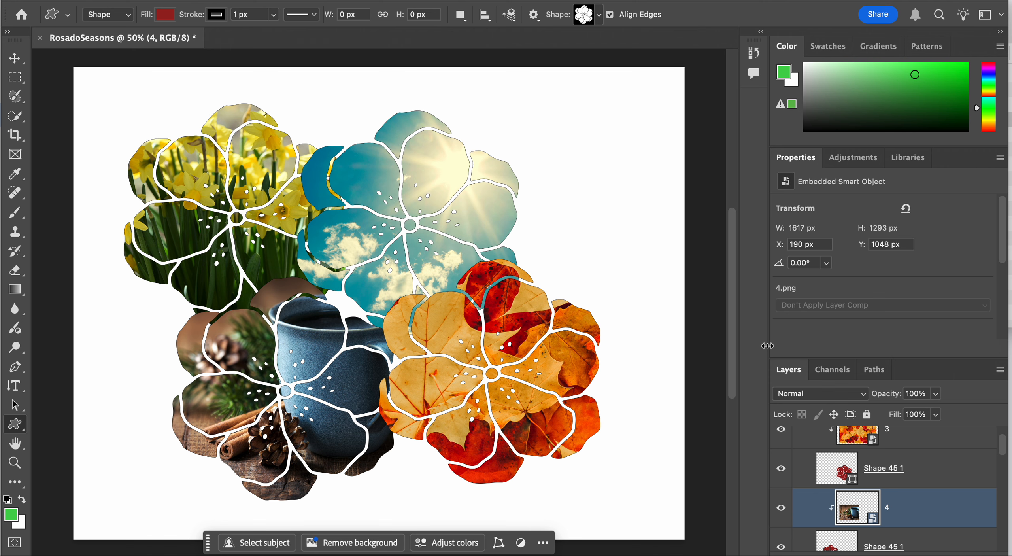
Hide the Flowers group and collapse it in the layer stack
scroll(886, 470, up, 1)
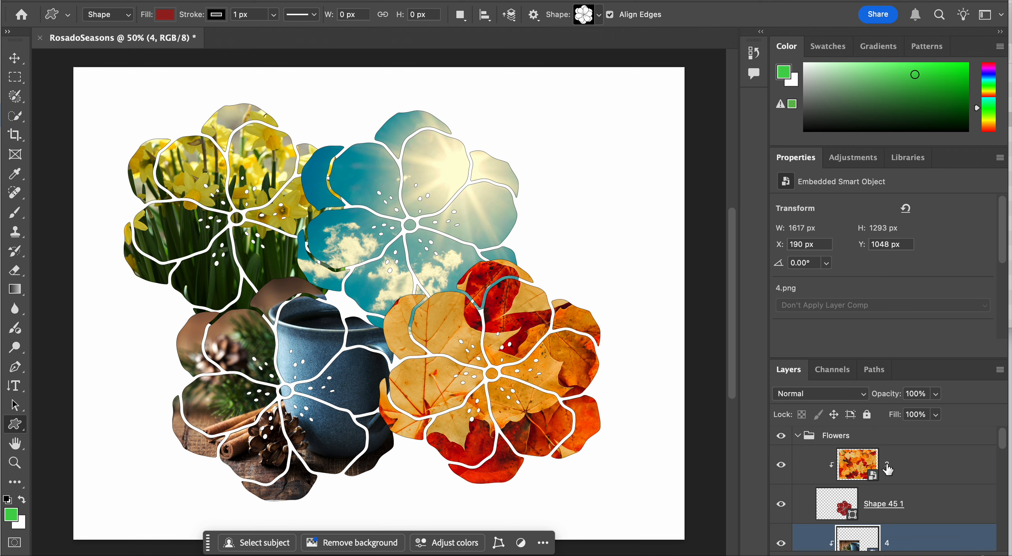
scroll(887, 469, down, 1)
scroll(786, 442, up, 1)
click(781, 436)
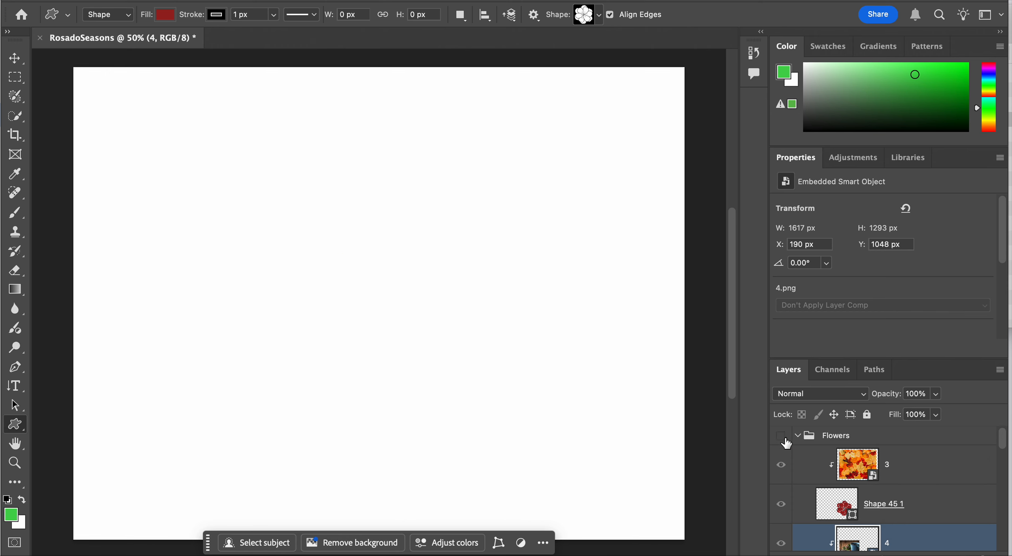
click(805, 432)
click(799, 436)
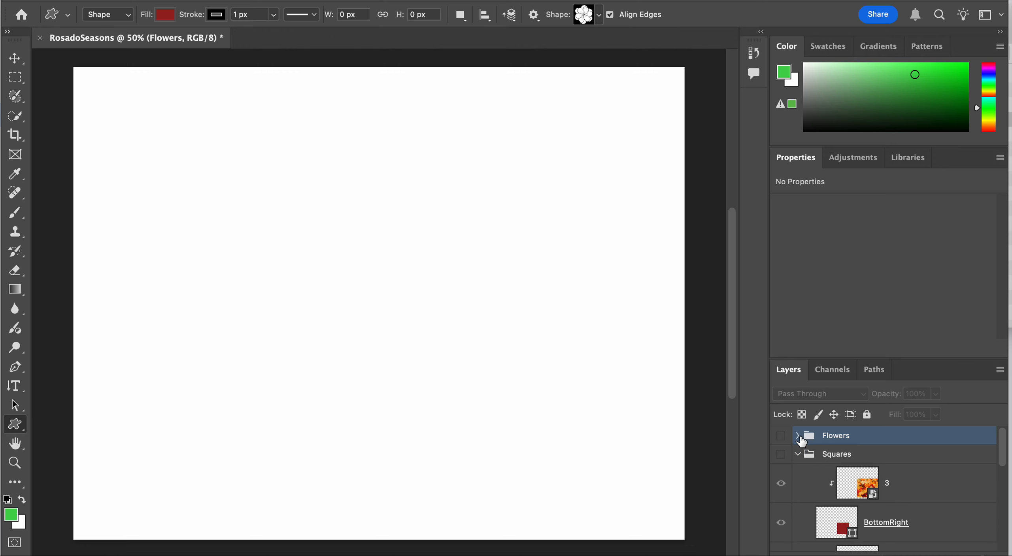
Show the Squares group on the canvas and collapse it in the layer stack
scroll(800, 437, down, 3)
scroll(802, 441, up, 3)
scroll(799, 451, up, 4)
click(782, 455)
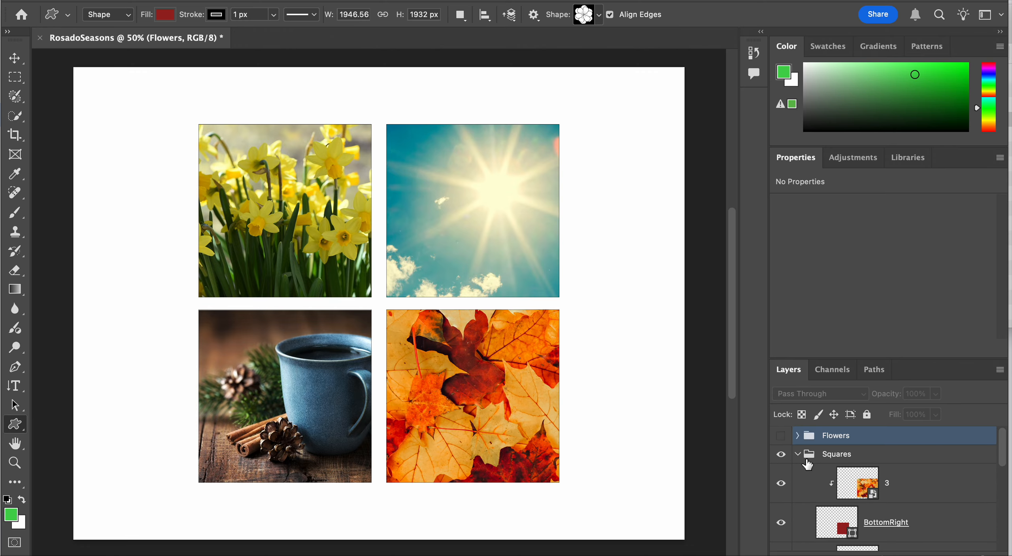
click(799, 454)
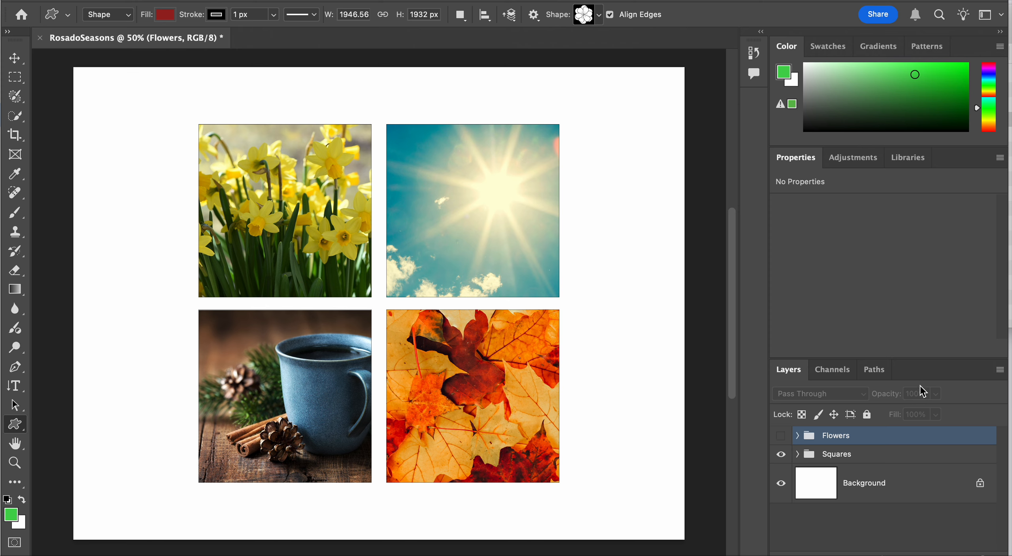
Create a solid color fill layer directly above the Background layer with the Orange layer label color
click(918, 483)
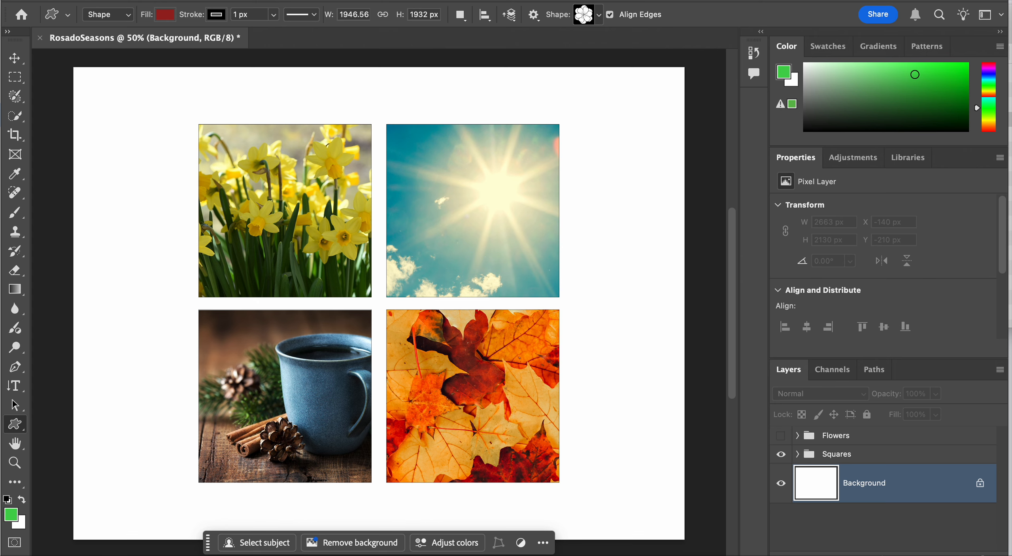
click(183, 0)
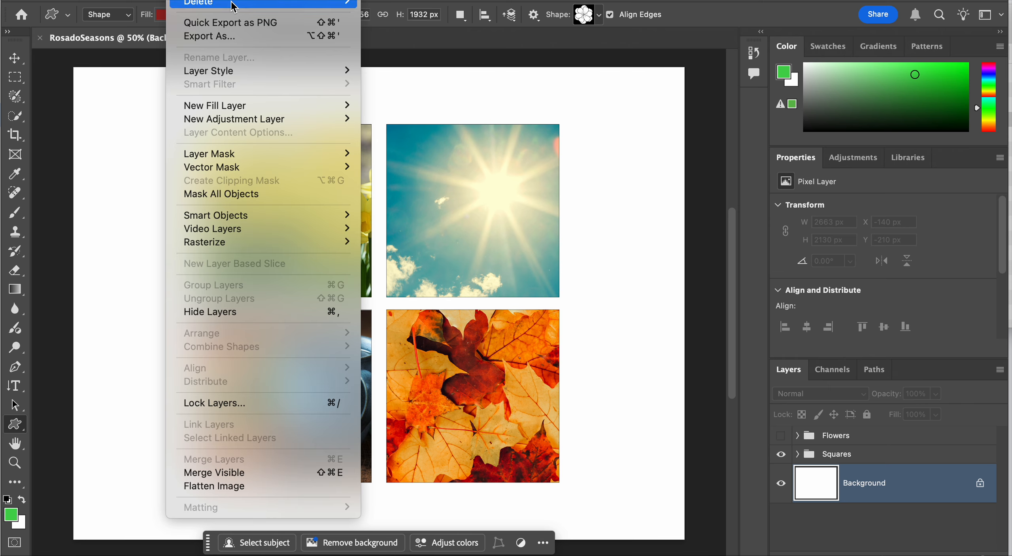
mouse_move(233, 112)
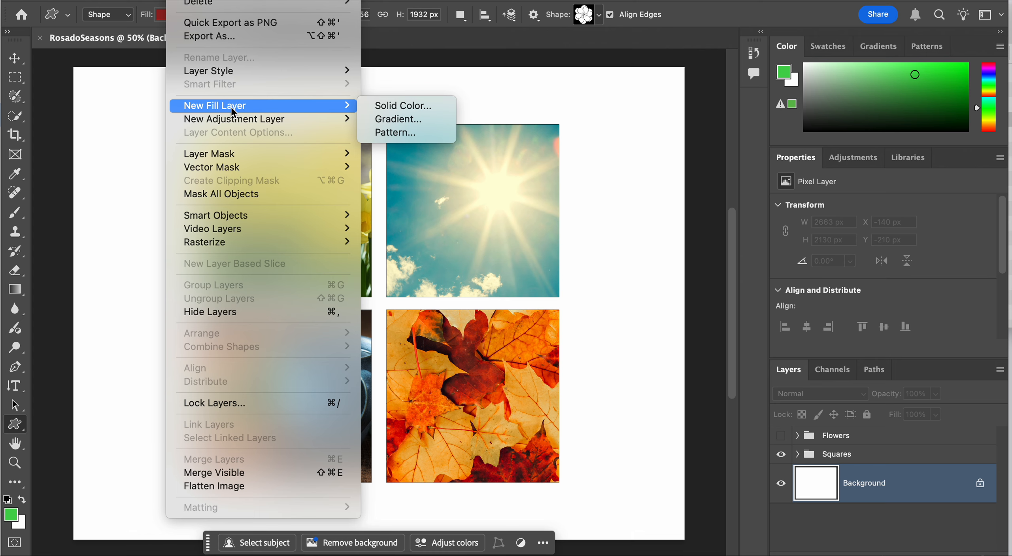
click(374, 110)
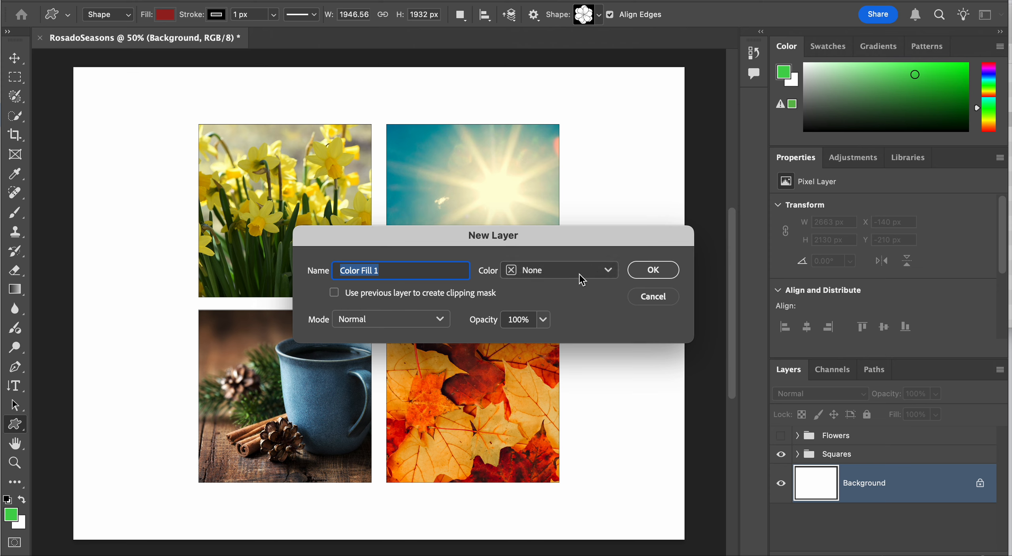
click(609, 271)
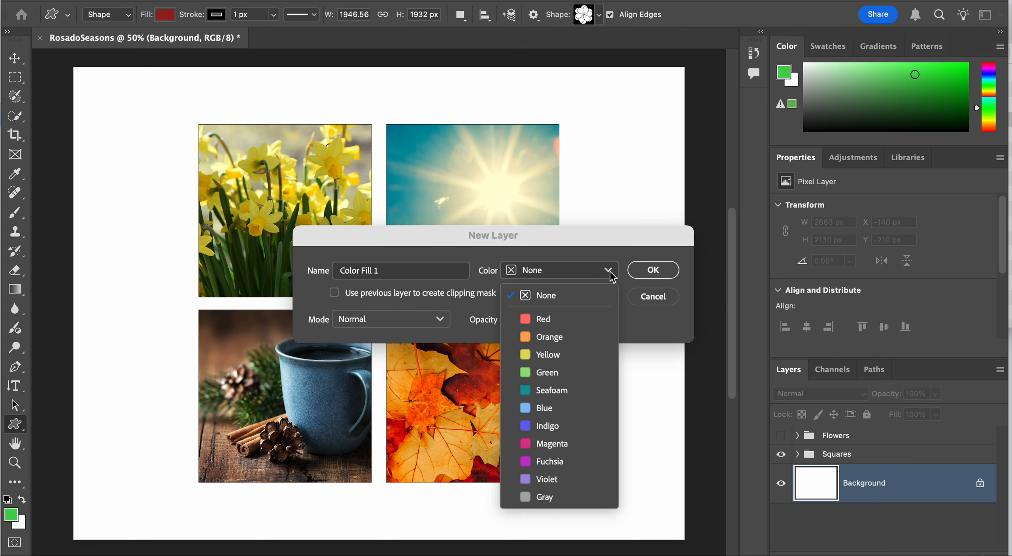
click(571, 337)
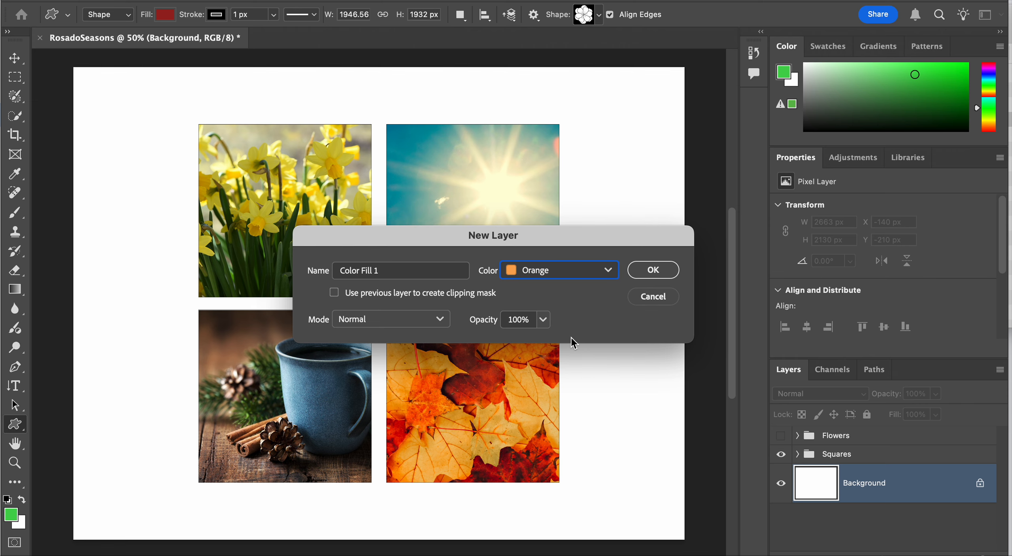
click(663, 270)
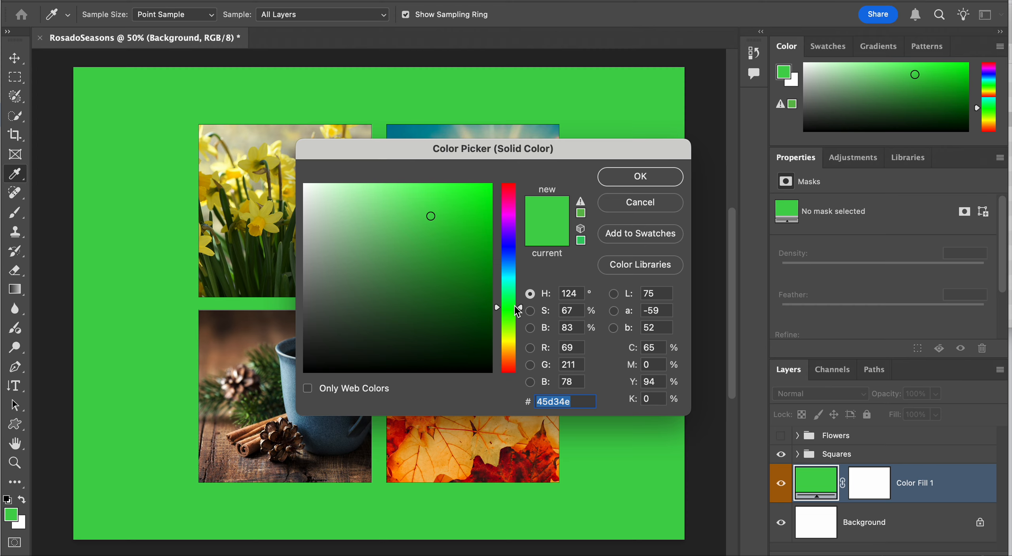
Set the fill layer's color to the pinkish purple d35fcf
drag(513, 308, 506, 213)
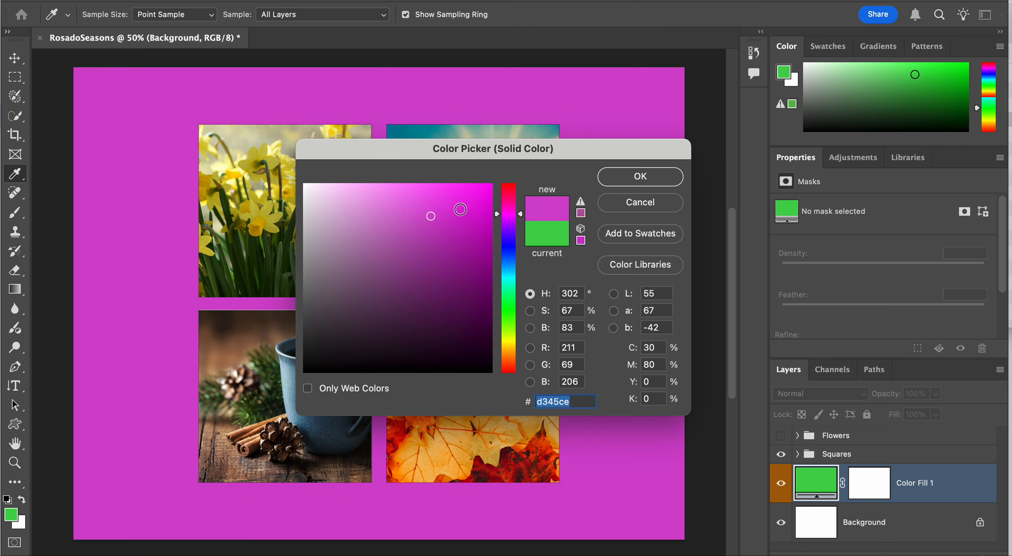
mouse_move(433, 216)
mouse_down()
mouse_move(328, 210)
mouse_move(318, 199)
mouse_move(314, 287)
mouse_move(371, 298)
mouse_move(416, 269)
mouse_move(432, 225)
mouse_move(404, 210)
mouse_move(406, 226)
mouse_move(395, 224)
mouse_move(407, 216)
mouse_up()
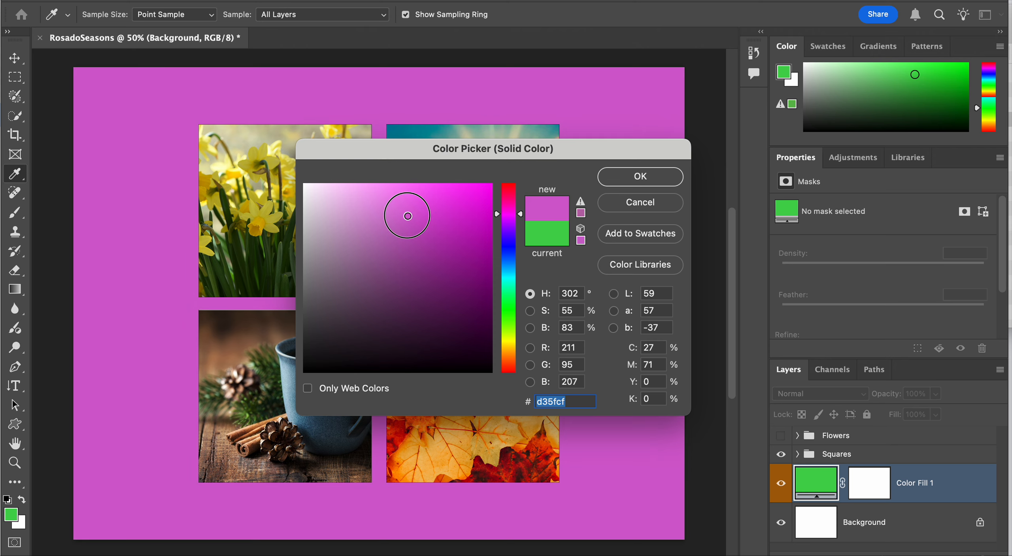
drag(407, 216, 408, 215)
click(667, 181)
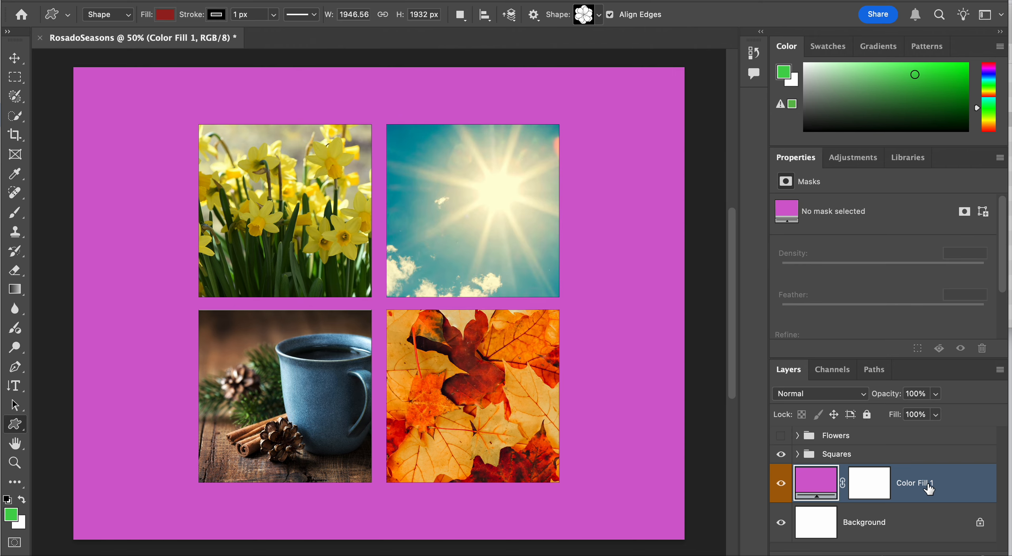
Expand the Squares group and look through its layers down to the color fill layer
click(797, 453)
scroll(861, 483, down, 7)
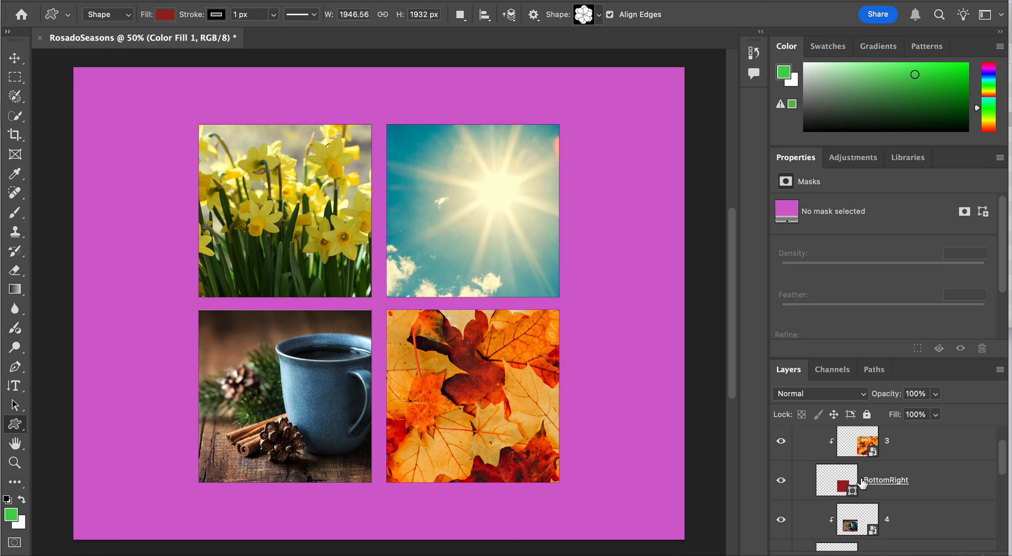
scroll(862, 484, up, 5)
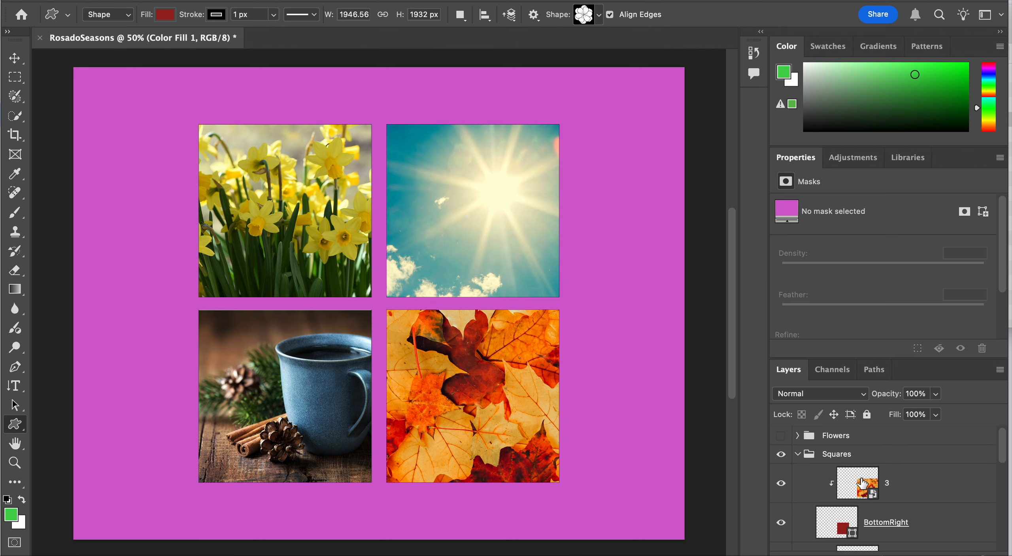
scroll(862, 483, down, 6)
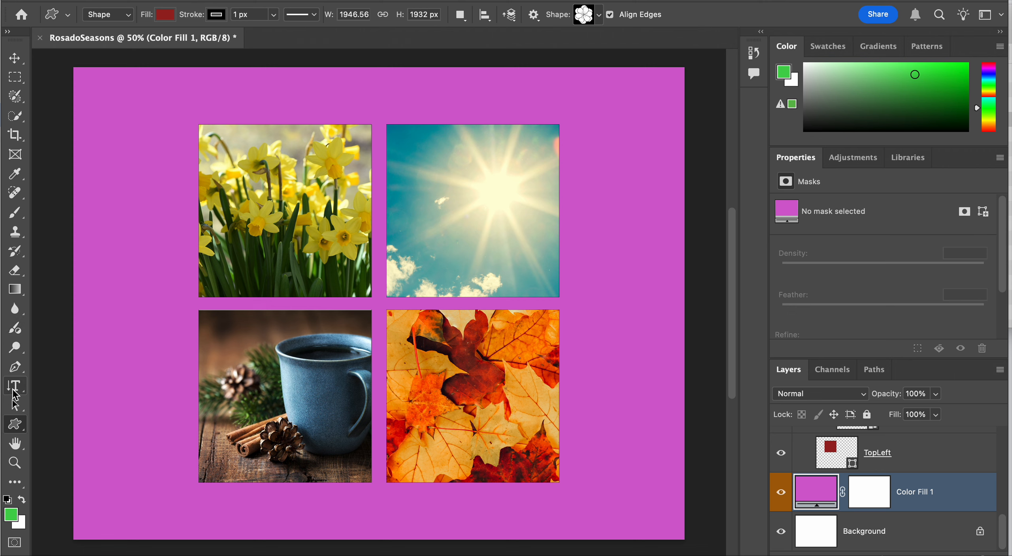
Add a horizontal text box above the daffodil square with the Horizontal Type tool and enter "Spring"
drag(14, 389, 69, 388)
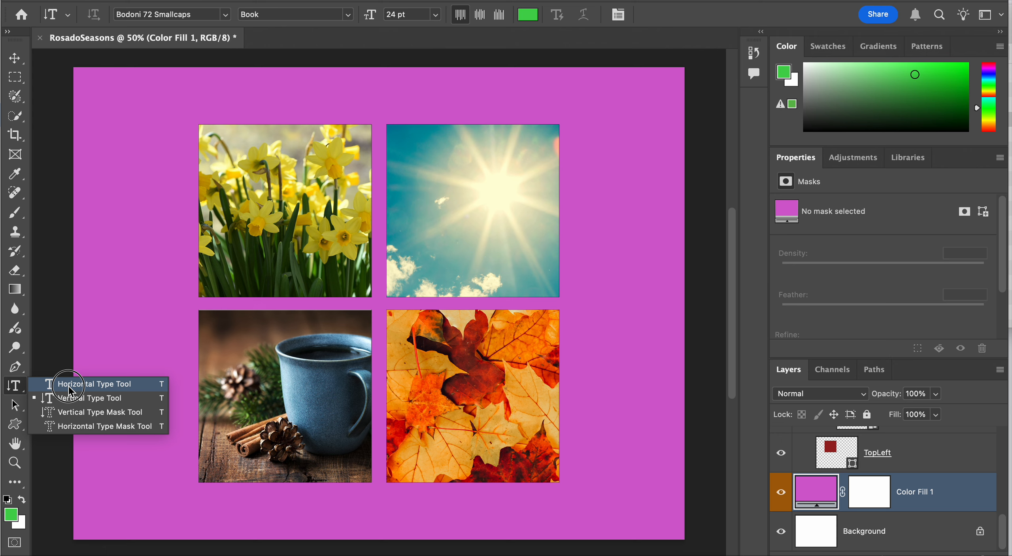
drag(68, 387, 70, 401)
click(73, 384)
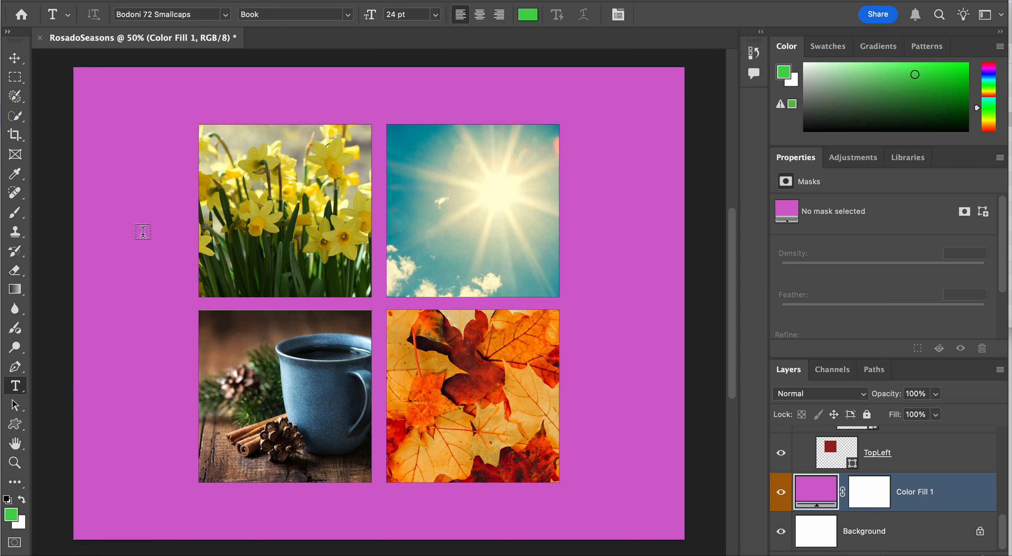
drag(199, 96, 365, 120)
text(Spring)
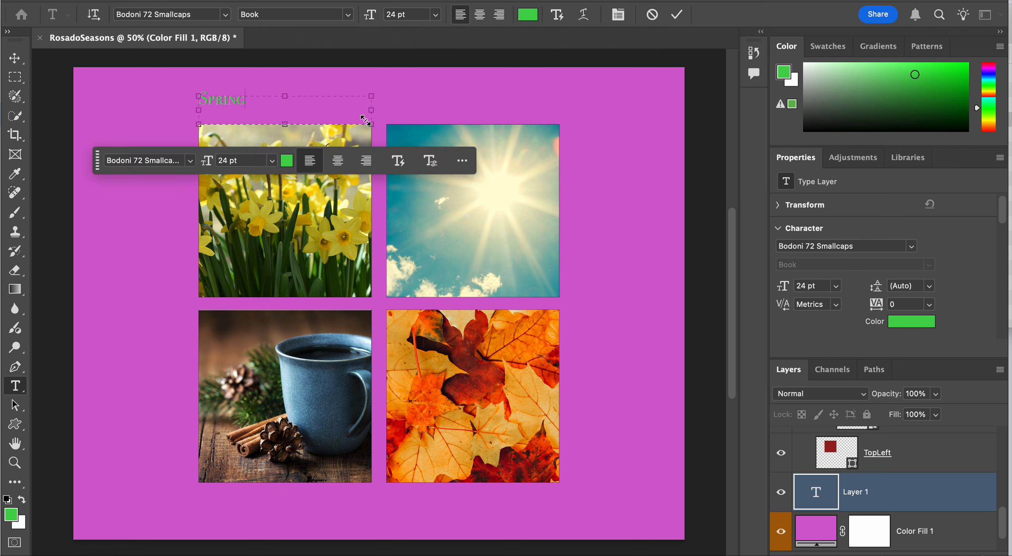
click(919, 506)
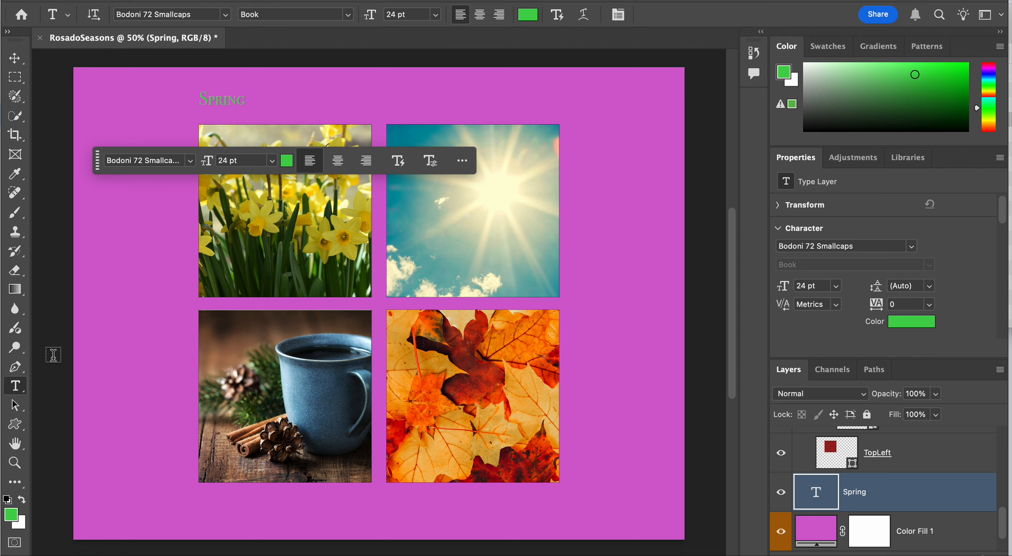
Add a vertical text box along the right side of the sun square with the Vertical Type tool and enter "Summer"
click(20, 389)
drag(20, 390, 68, 402)
drag(573, 130, 608, 293)
text(Summer)
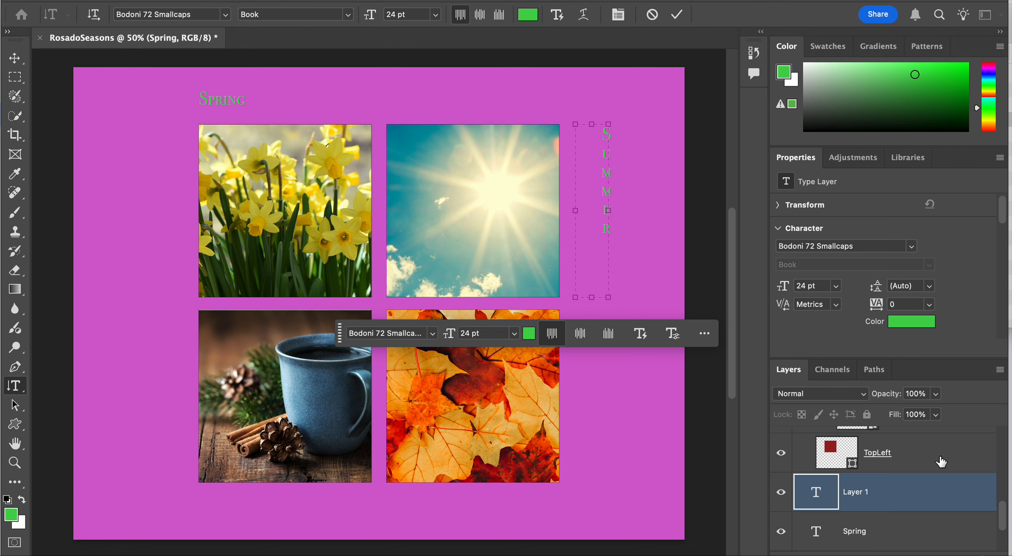
click(911, 492)
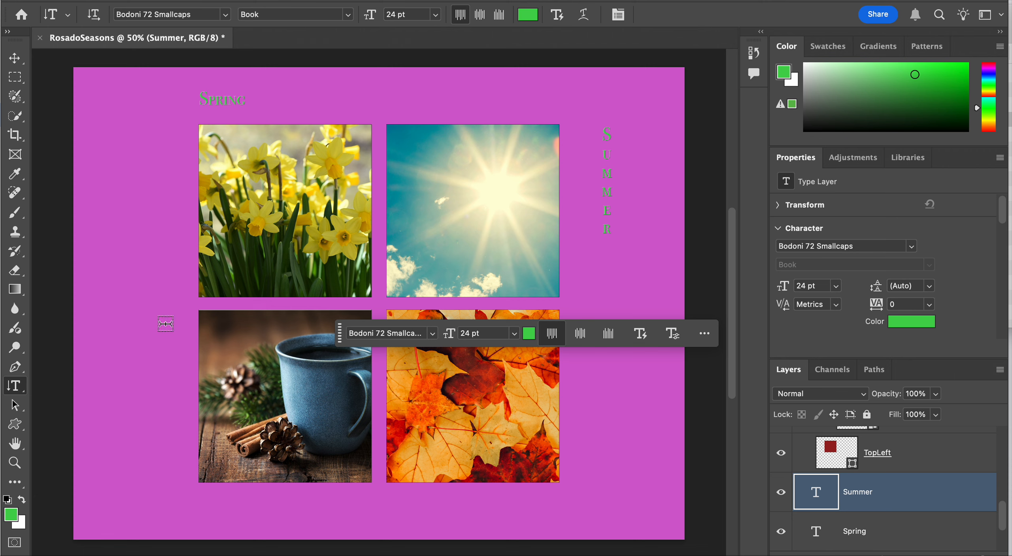
Add vertical text "Winter" along the left side of the mug square and horizontal text "Fall" below the autumn leaves square
drag(163, 319, 191, 480)
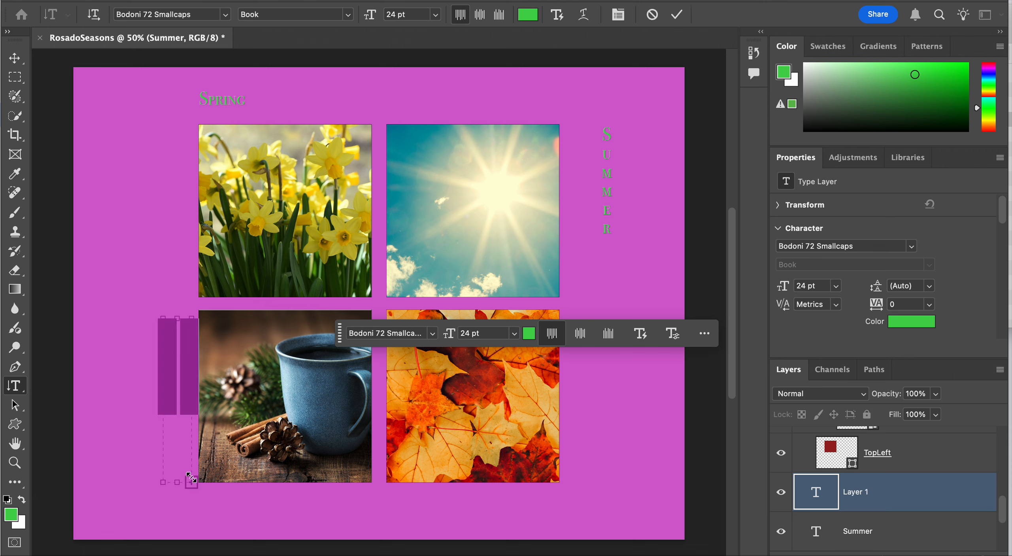
text(Winter)
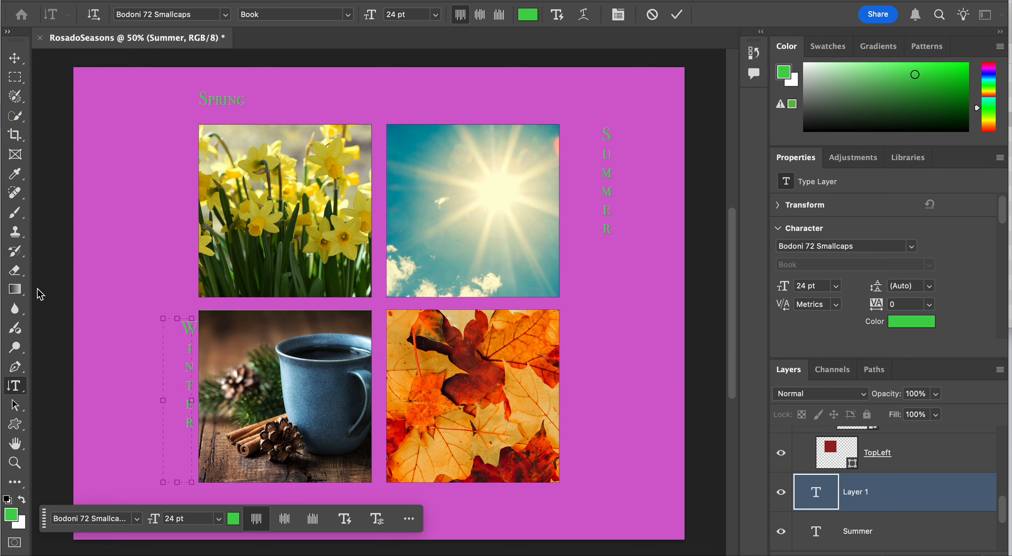
drag(15, 396, 75, 384)
drag(420, 498, 548, 514)
text(Fall)
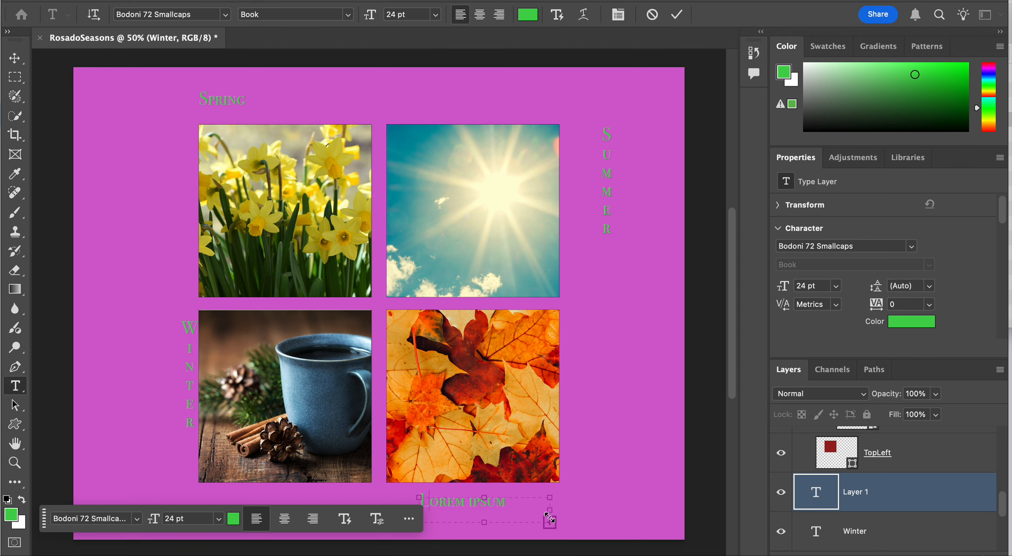
click(950, 500)
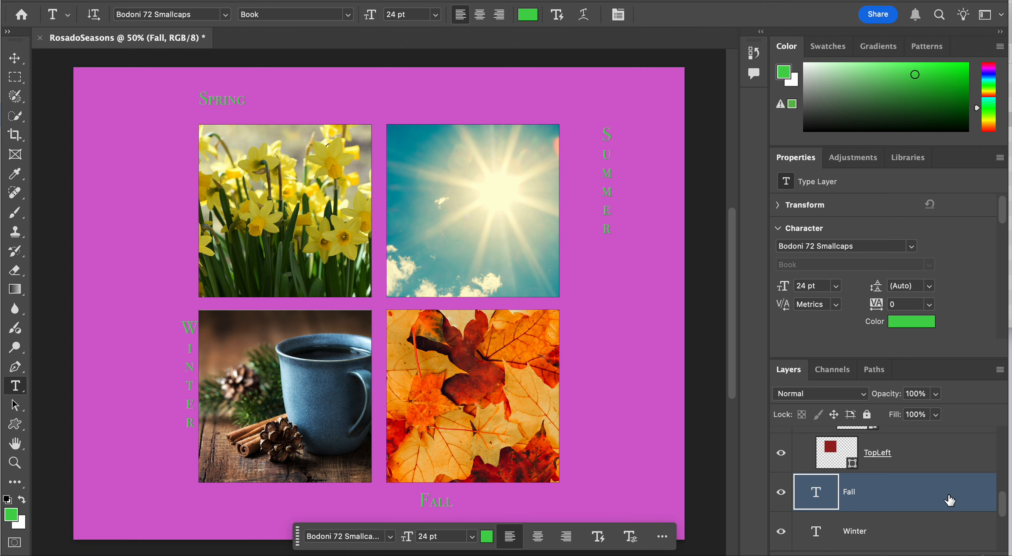
scroll(950, 500, down, 5)
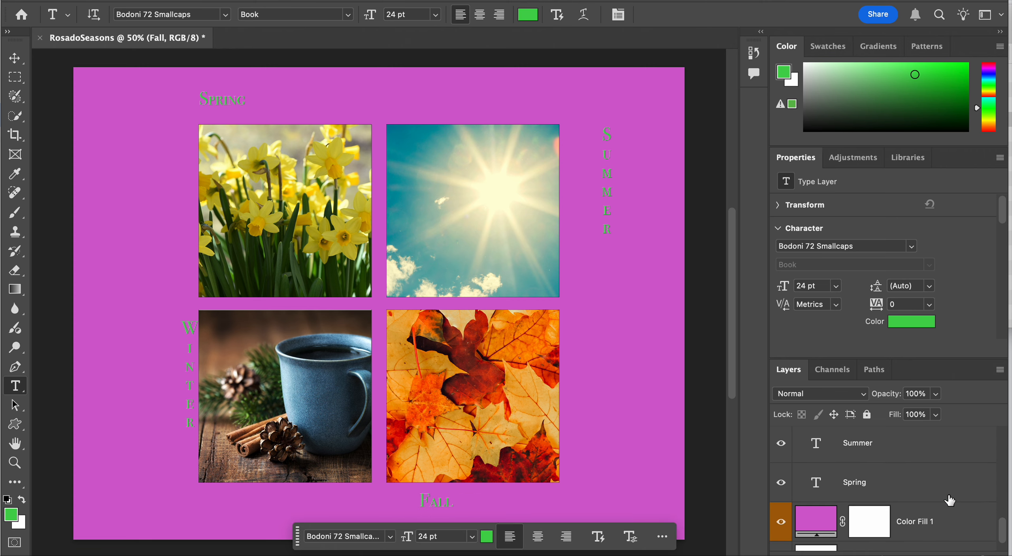
scroll(950, 500, up, 1)
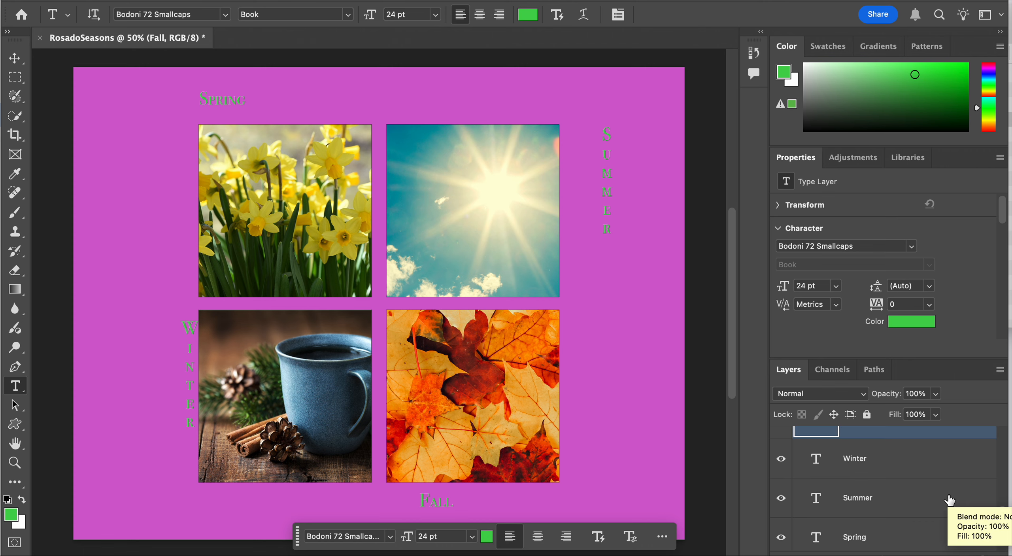
scroll(950, 500, down, 1)
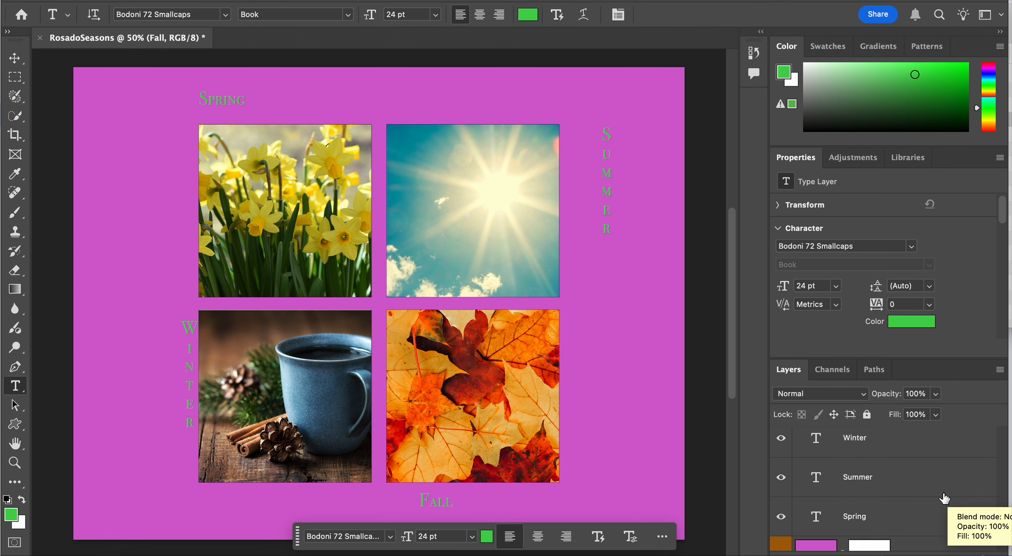
Recolor the Spring text near-white (#f2f8f3)
click(907, 519)
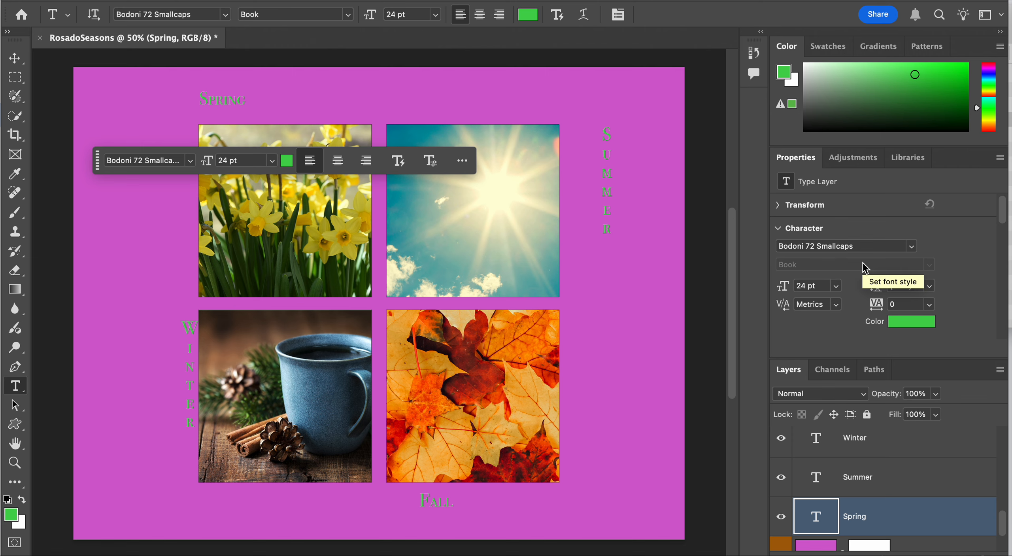
click(905, 327)
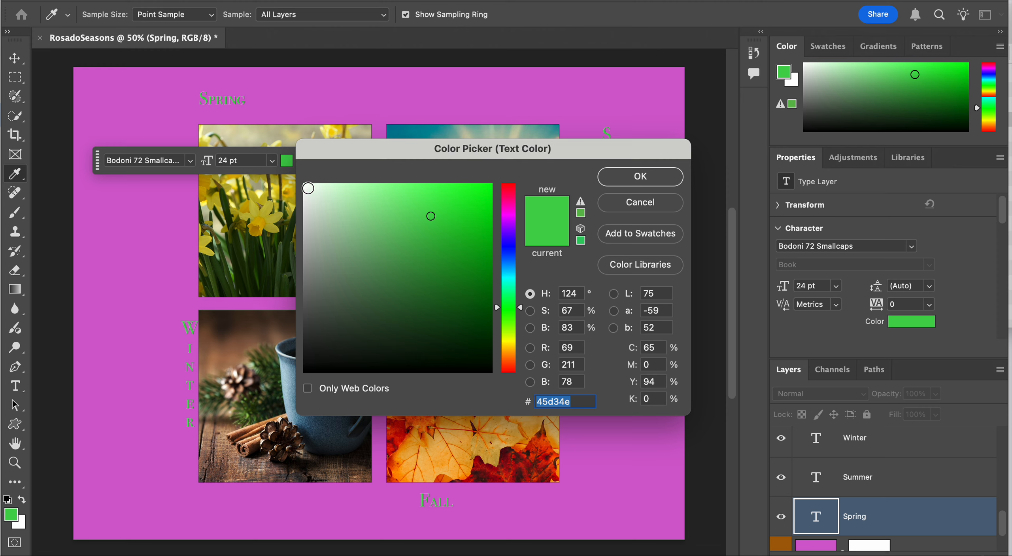
click(308, 188)
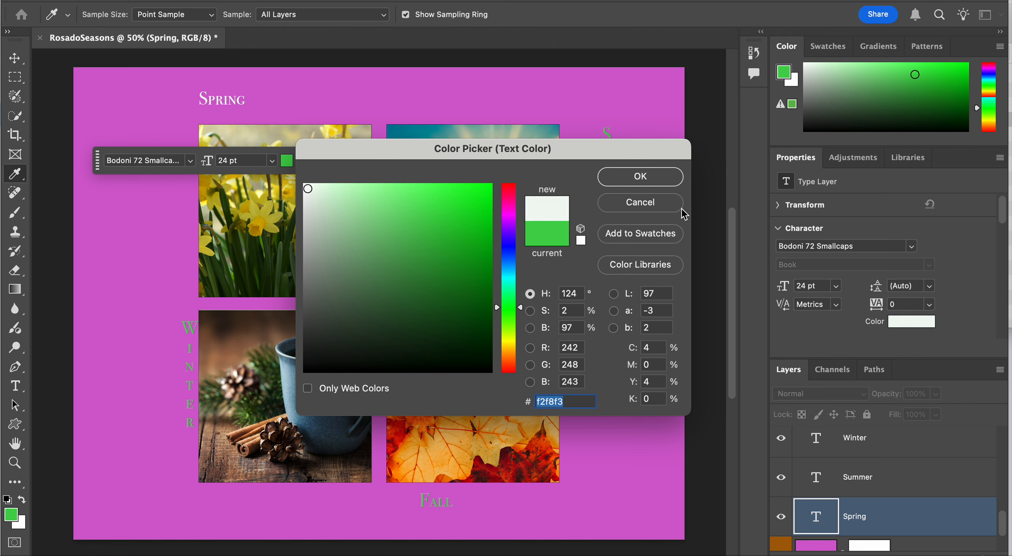
click(640, 177)
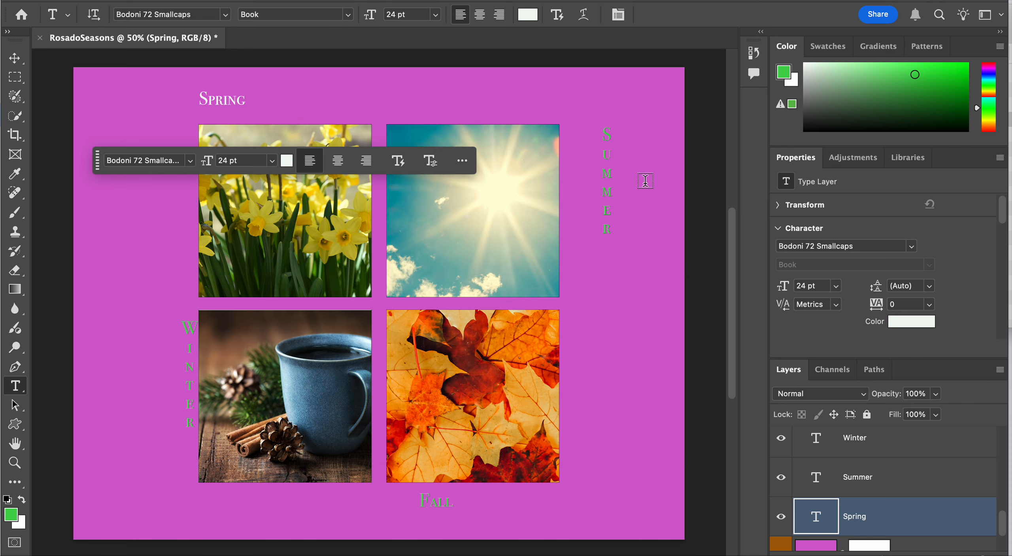
Change the font of the Spring text to Bradley Hand Bold
click(912, 249)
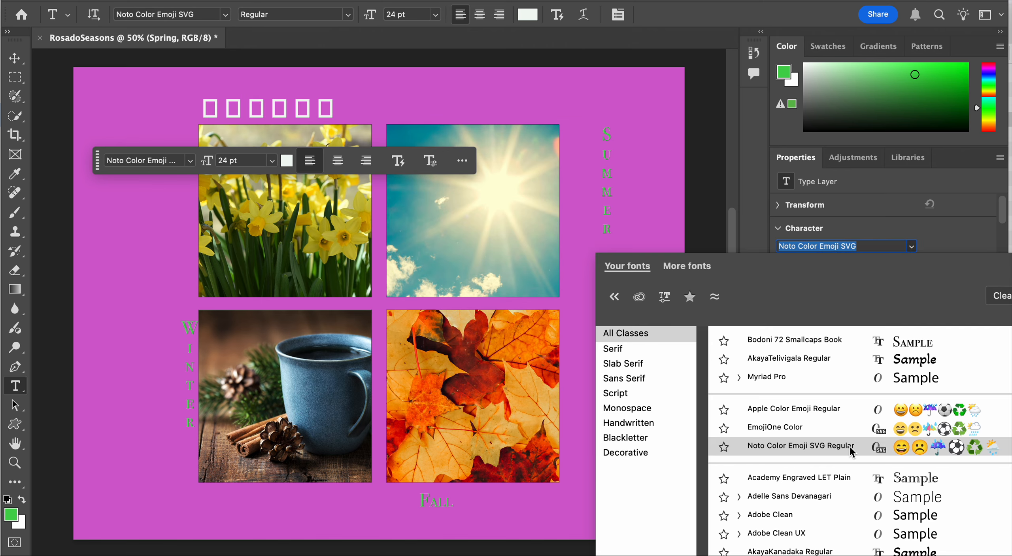
scroll(831, 513, down, 5)
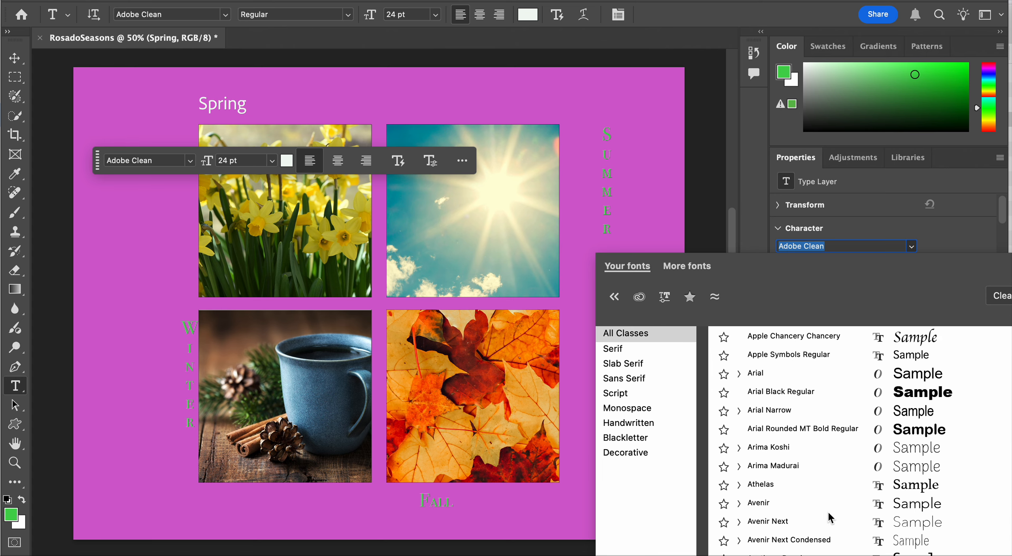
scroll(829, 514, down, 10)
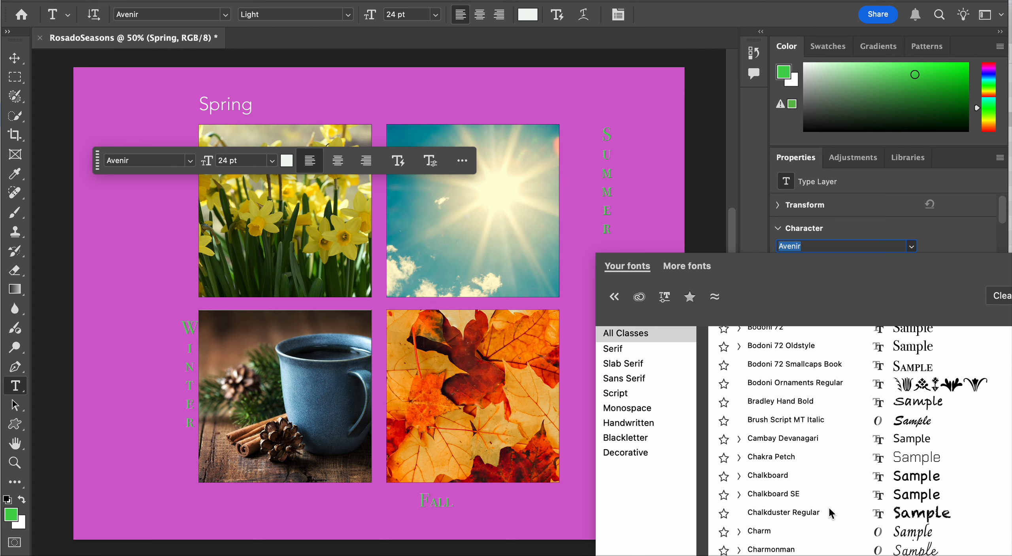
click(859, 402)
click(836, 285)
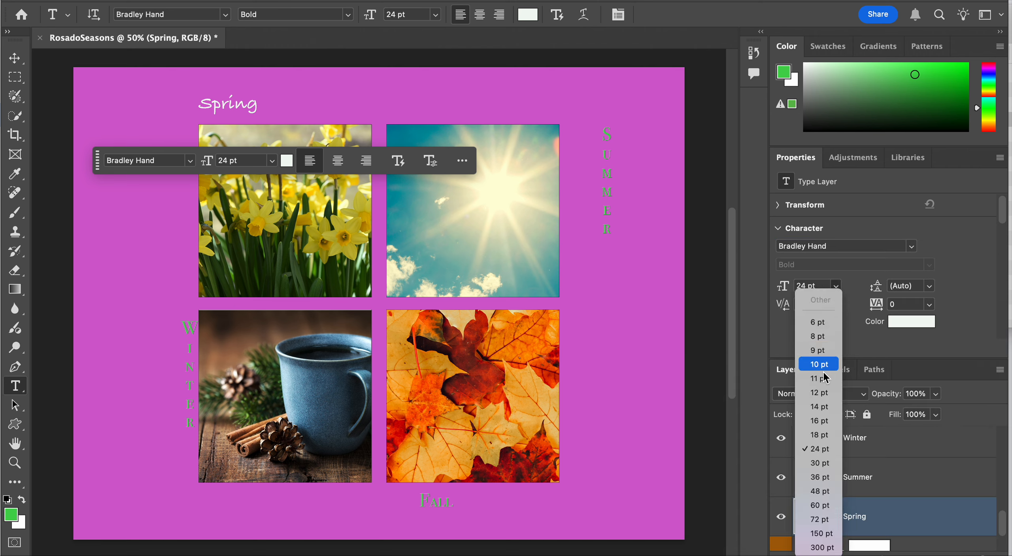
click(820, 505)
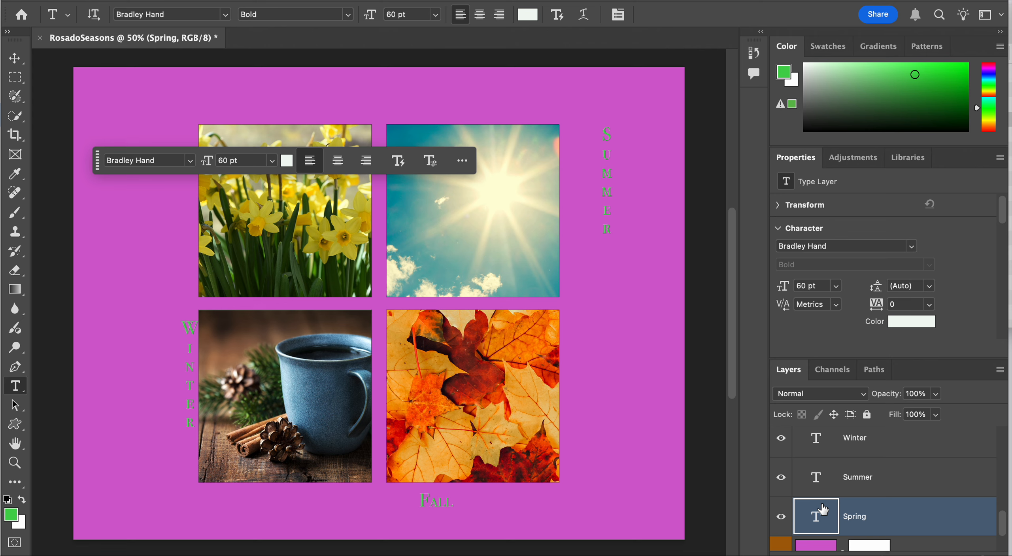
key(super+z)
Set the font size of the Spring text to 30 pt
click(834, 289)
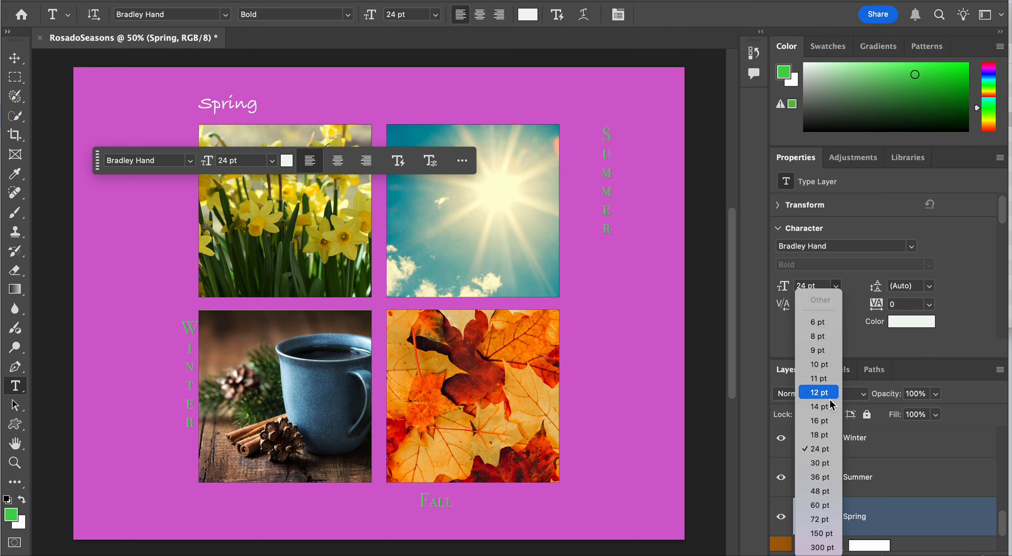
click(834, 420)
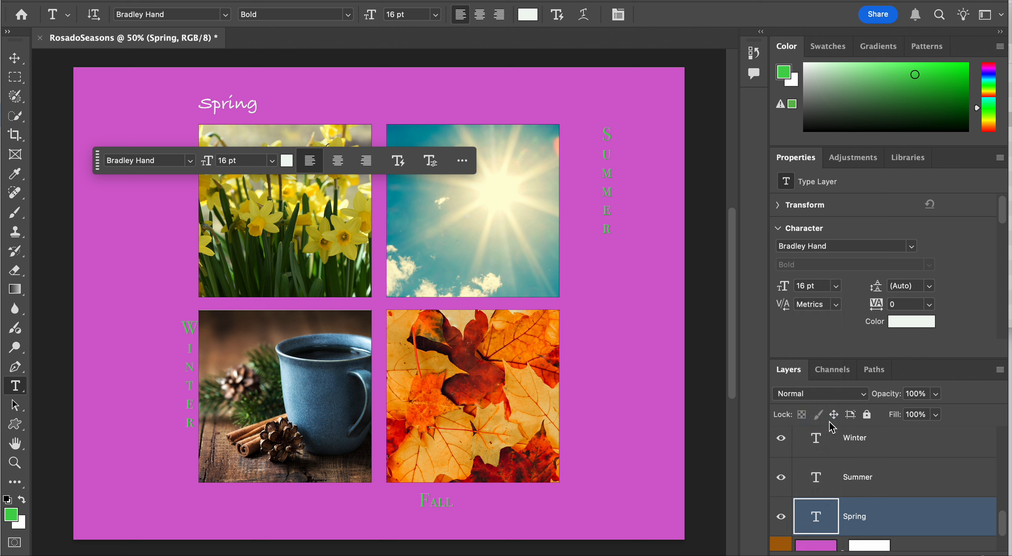
click(835, 286)
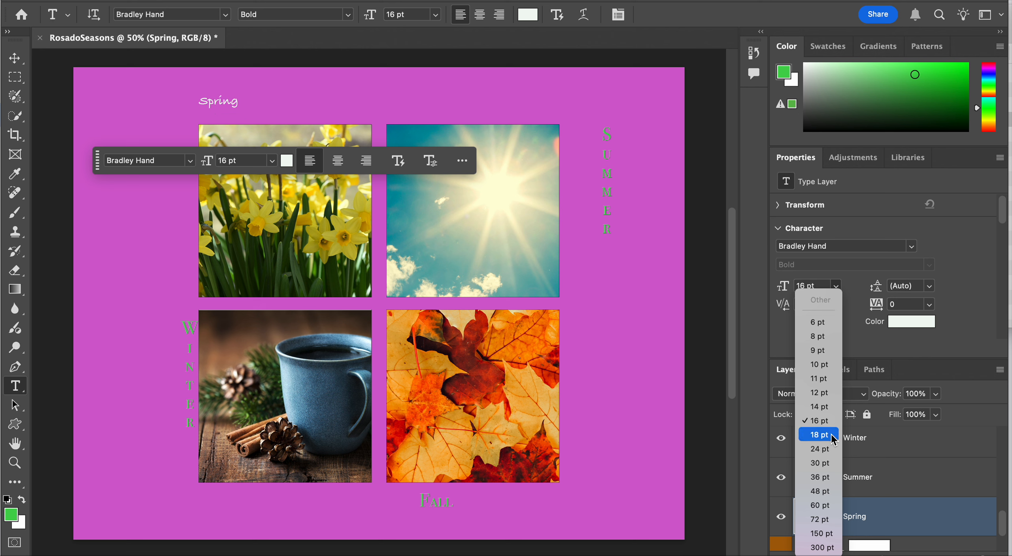
click(829, 466)
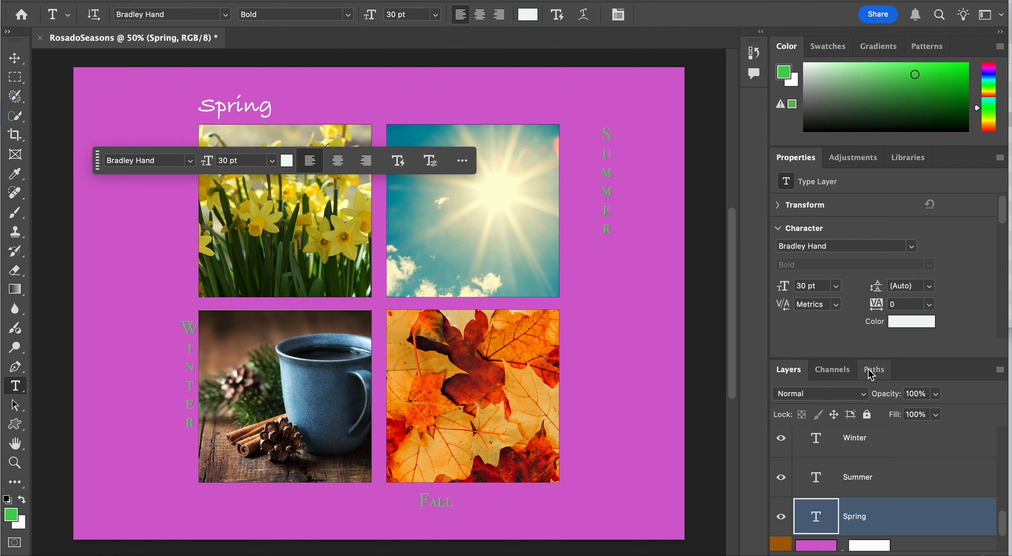
Recolor the vertical Summer text near-white (#f4f8f4)
click(874, 479)
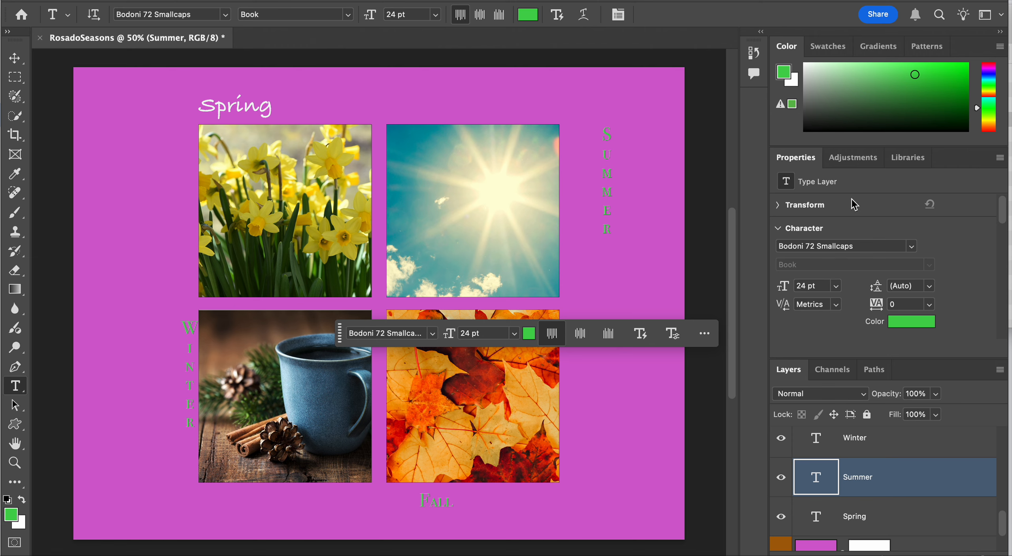
click(804, 65)
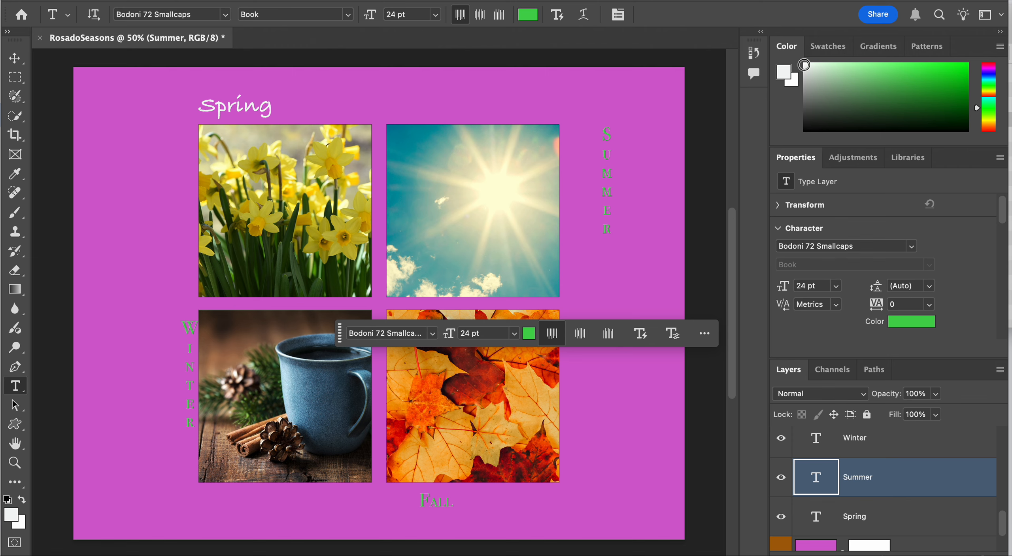
click(903, 328)
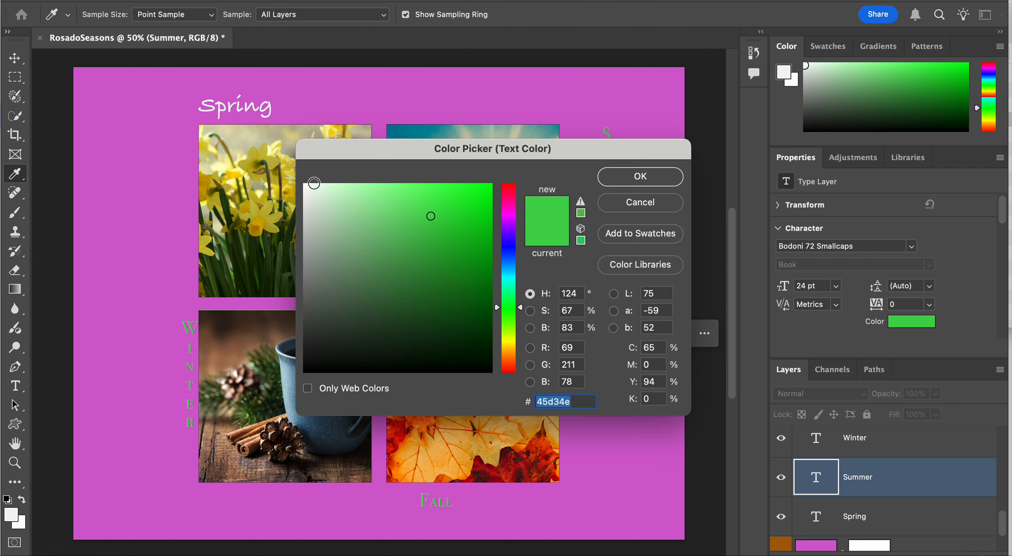
click(306, 187)
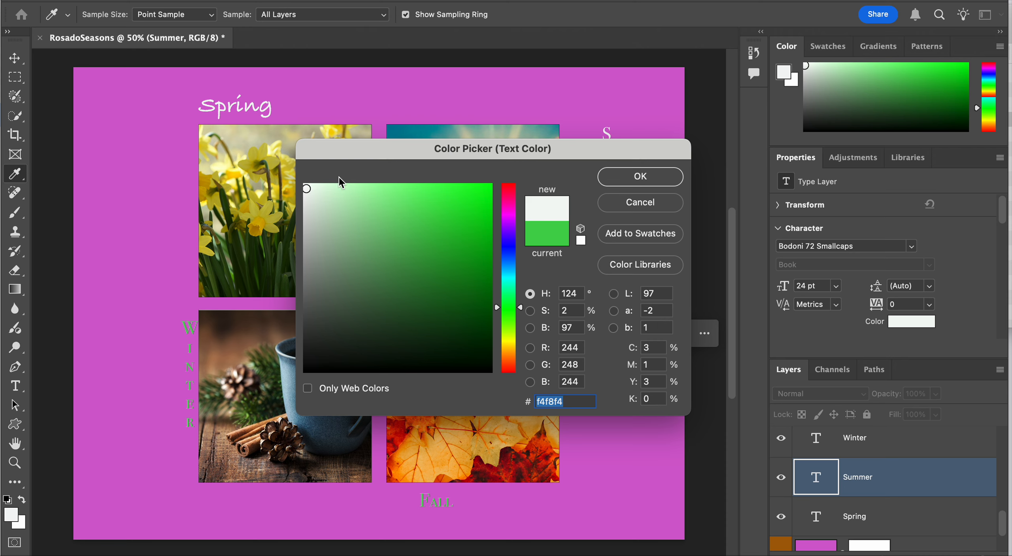
click(659, 181)
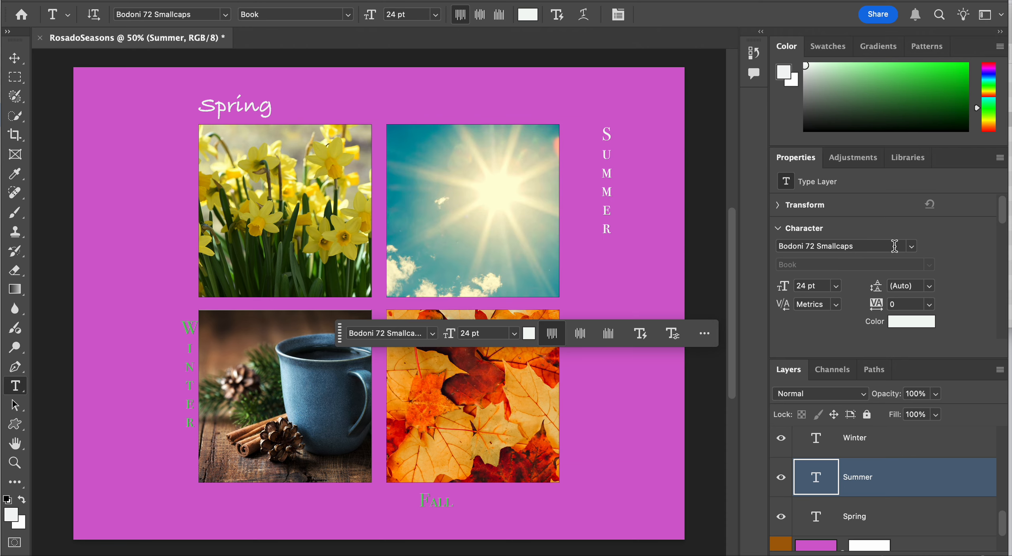
Change the font of the Summer text to Annai MN Regular
click(911, 245)
scroll(863, 503, down, 10)
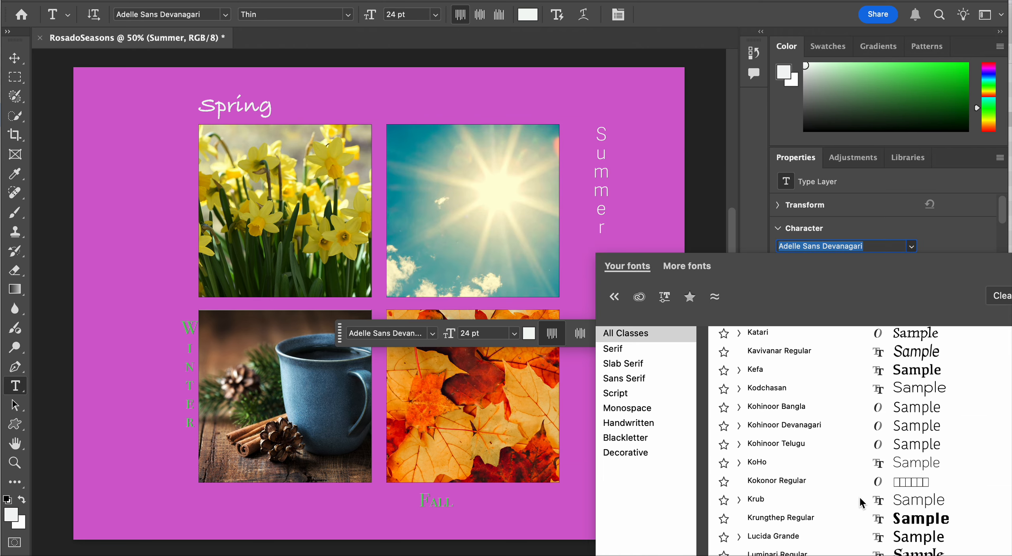
scroll(860, 499, down, 15)
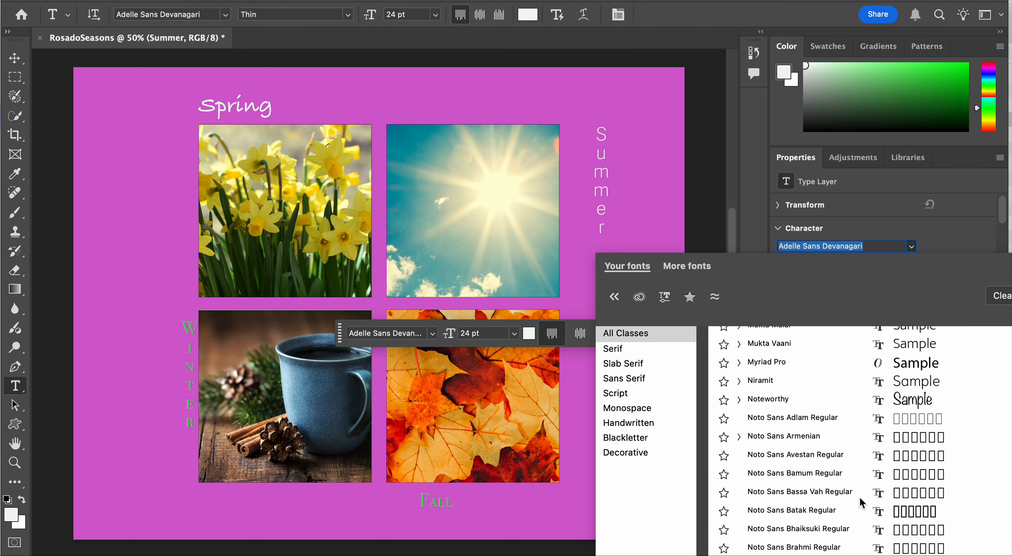
scroll(859, 496, down, 15)
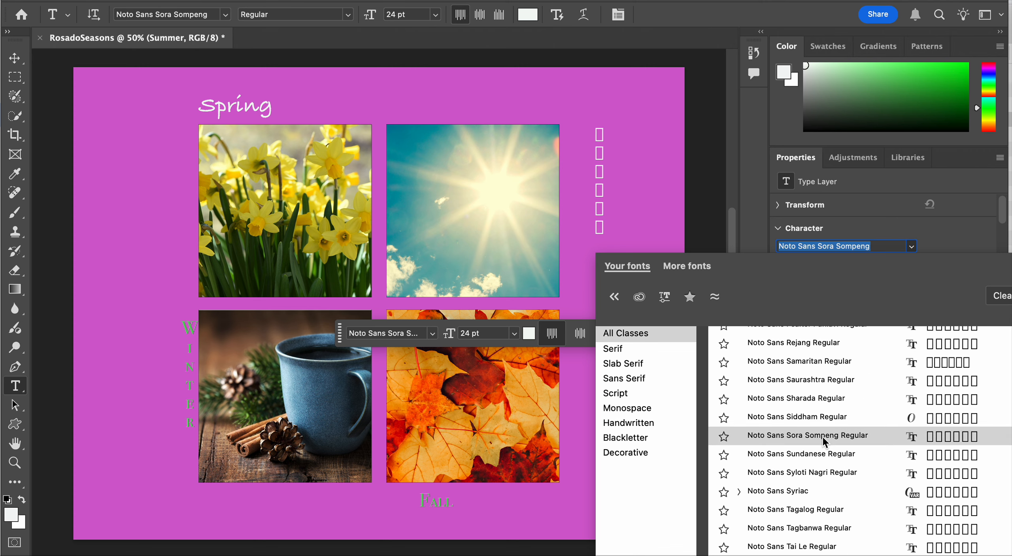
scroll(822, 436, up, 8)
scroll(822, 437, up, 20)
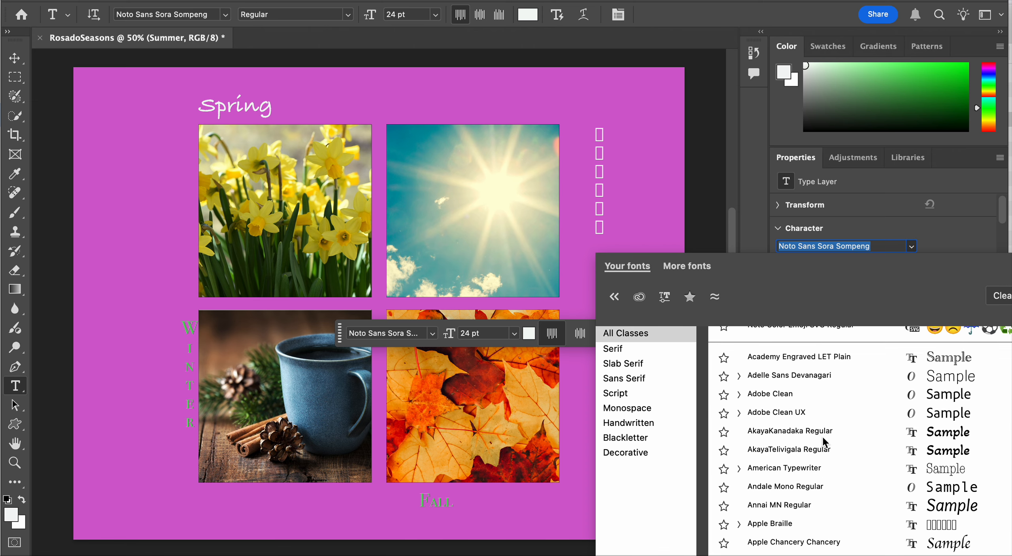
click(834, 508)
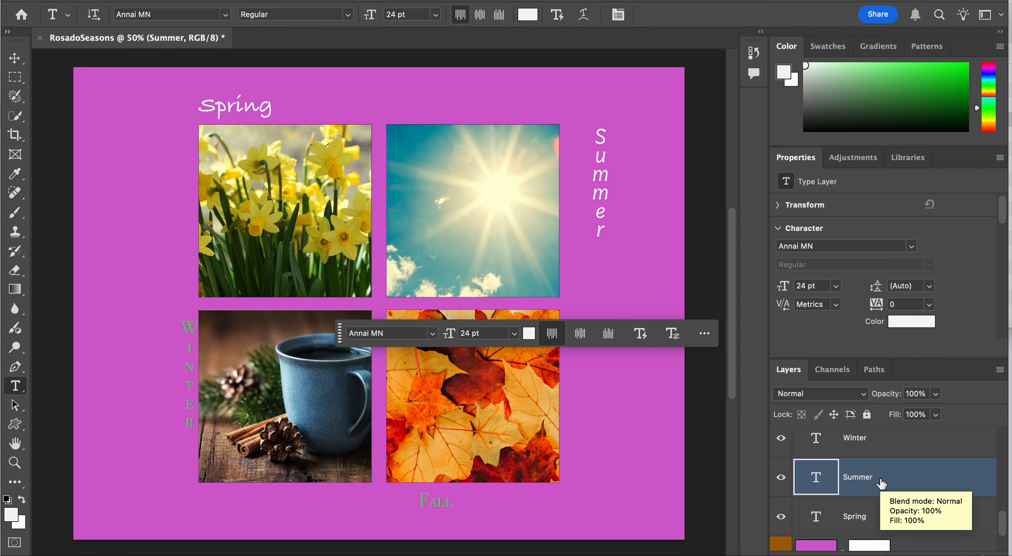
Move the vertical Summer text closer to the right edge of the sun square with Free Transform
key(ctrl+t)
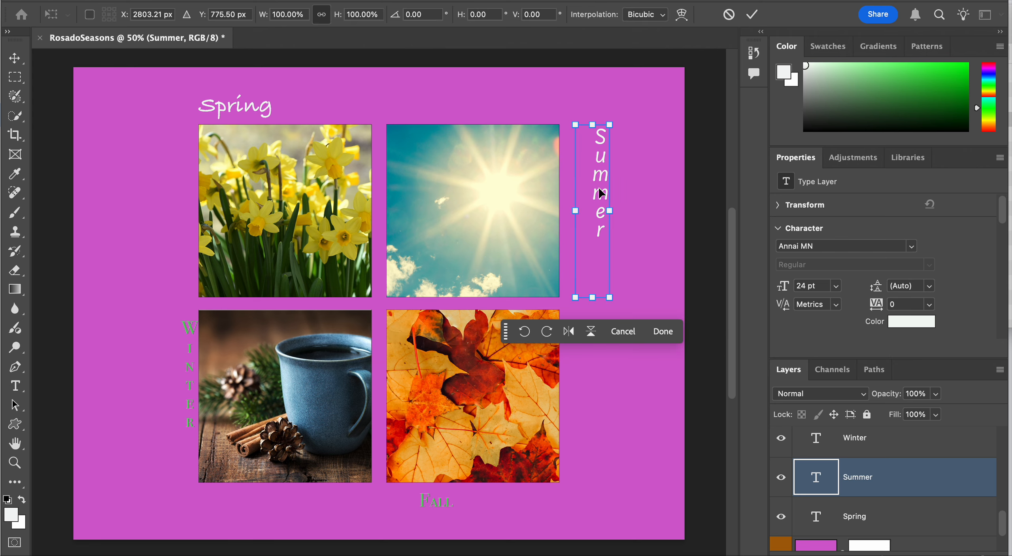
drag(600, 193, 574, 193)
key(Return)
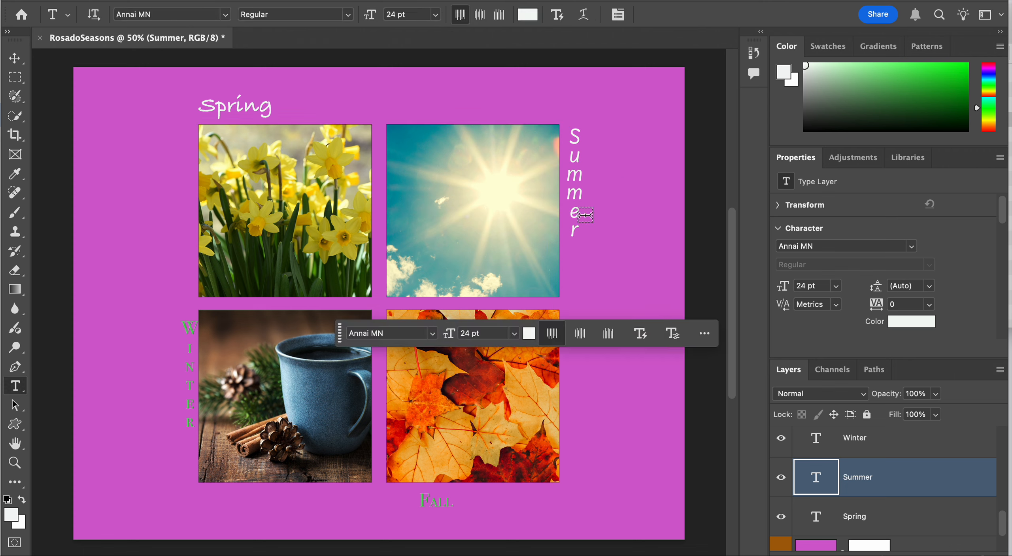
Recolor the Fall text below the autumn leaves square near-white
scroll(913, 468, up, 1)
scroll(913, 467, up, 1)
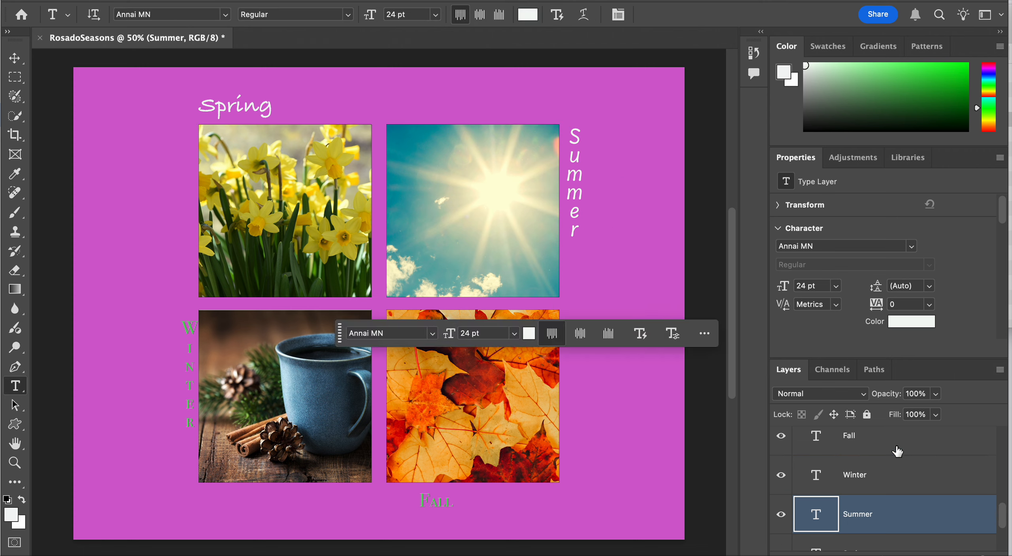
click(897, 450)
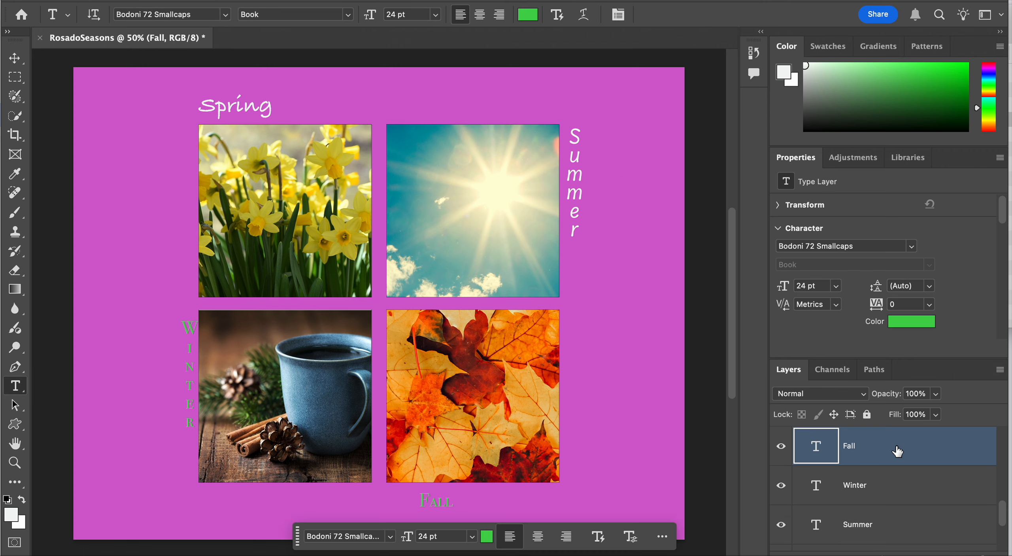
click(898, 328)
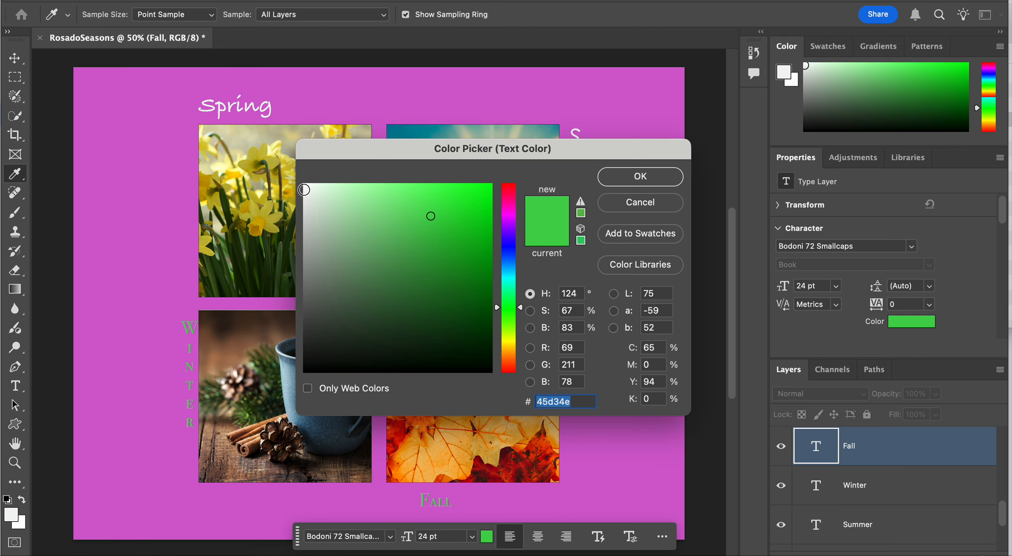
click(305, 190)
click(631, 181)
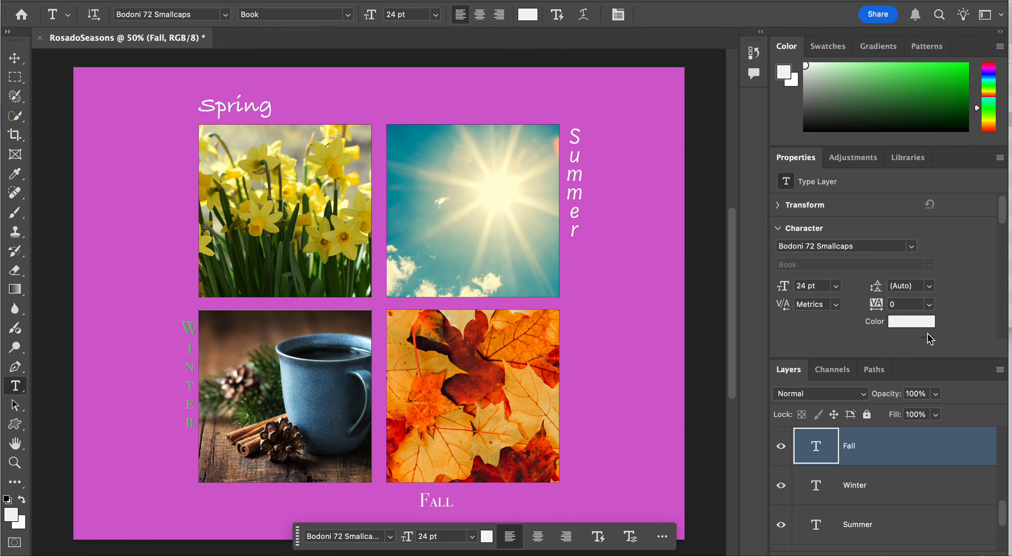
Set the Fall text to 48 pt and move it under the right end of the autumn leaves square
click(836, 285)
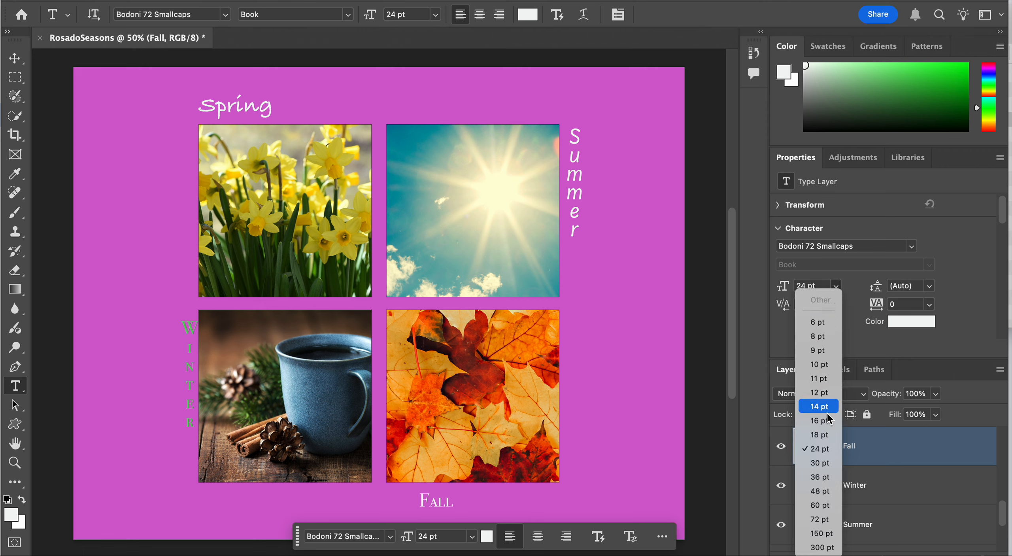
click(830, 495)
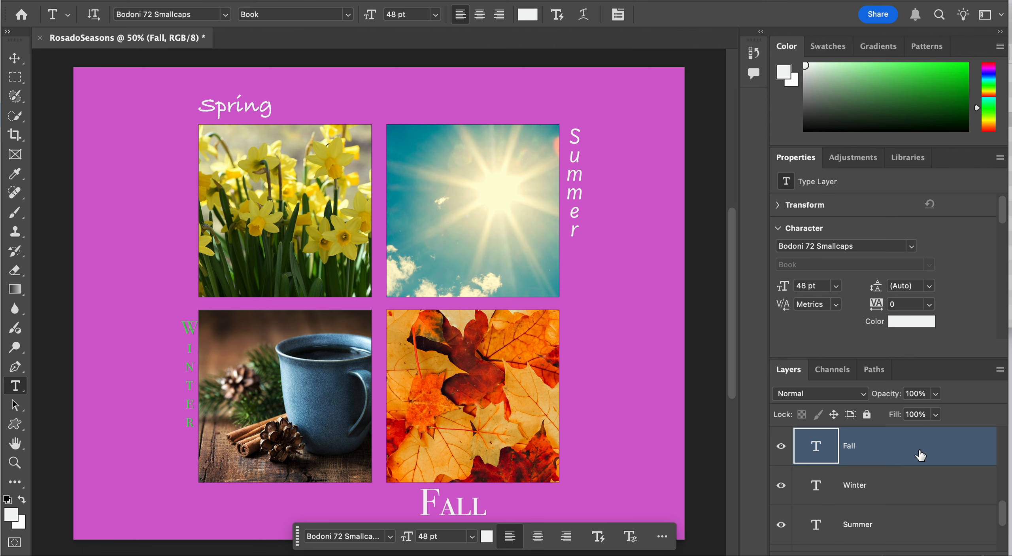
key(super+t)
drag(502, 513, 571, 508)
key(Return)
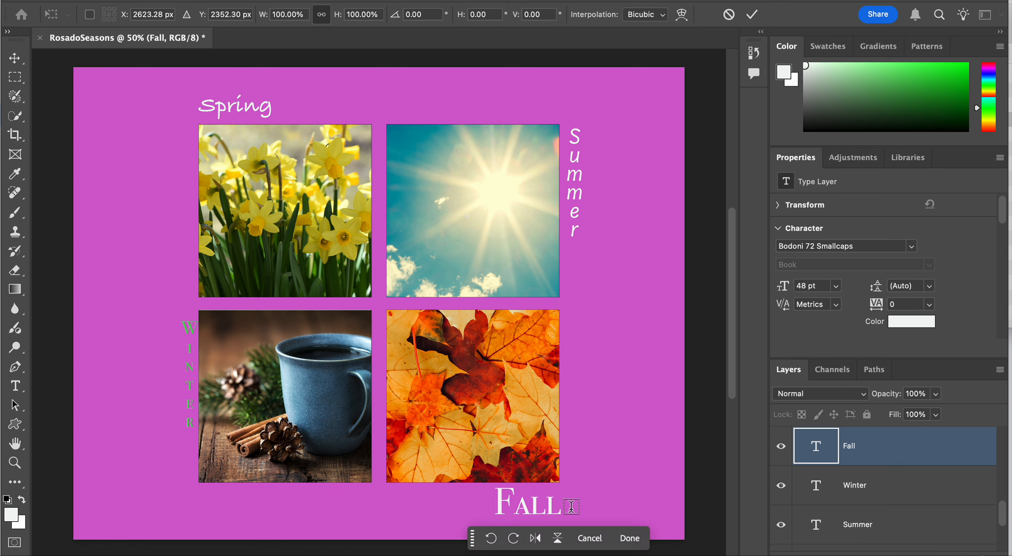
Recolor the vertical Winter text beside the mug square near-white (#f6fbf6)
click(883, 485)
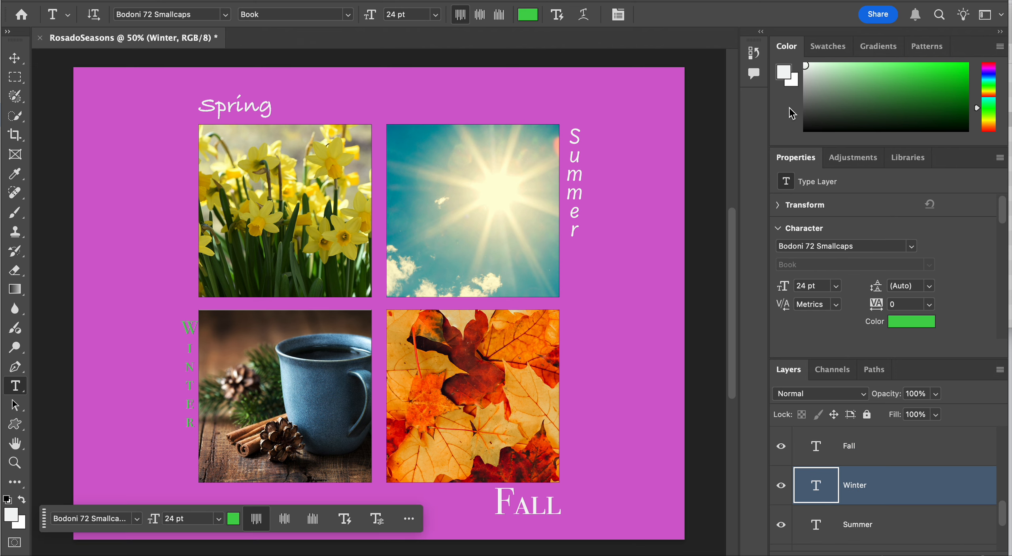
click(906, 322)
click(305, 185)
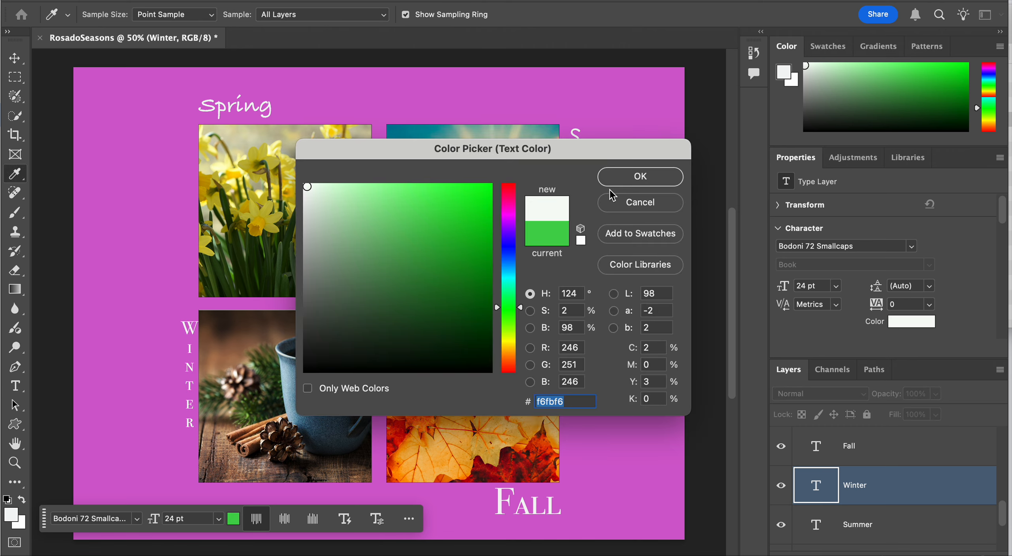
click(640, 176)
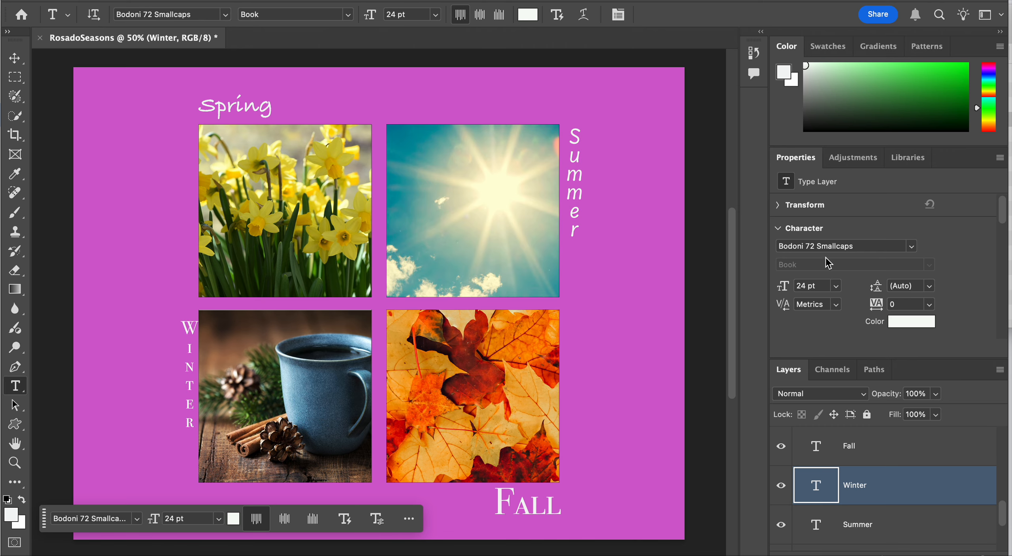
Change the vertical Winter text's font to Brush Script MT Italic
click(911, 246)
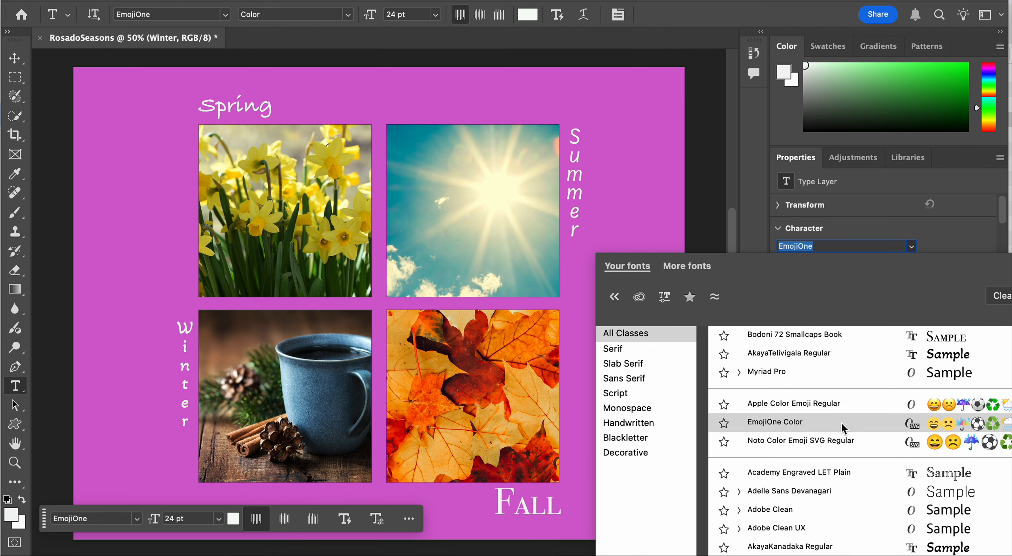
scroll(841, 422, down, 4)
scroll(841, 421, down, 3)
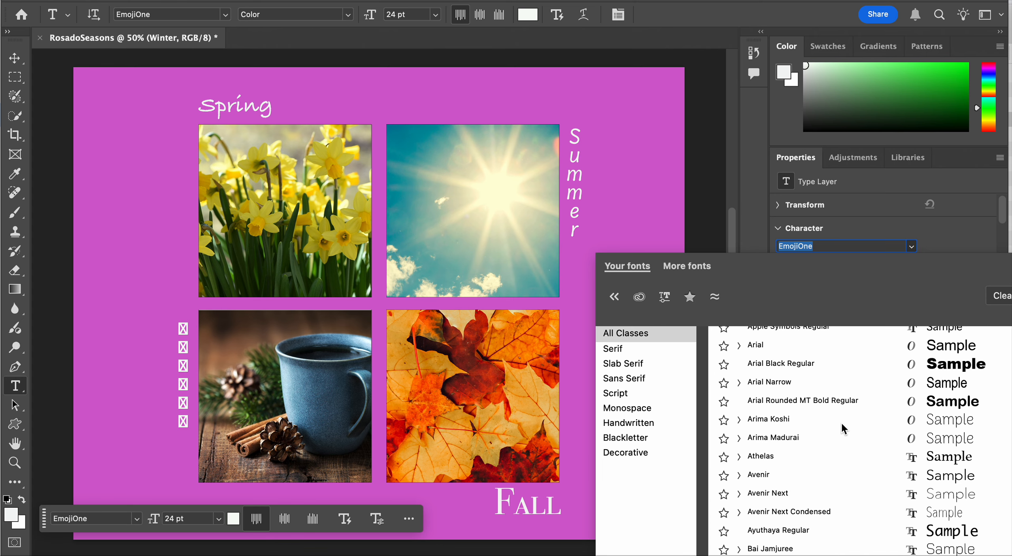
scroll(841, 421, down, 5)
scroll(841, 422, down, 6)
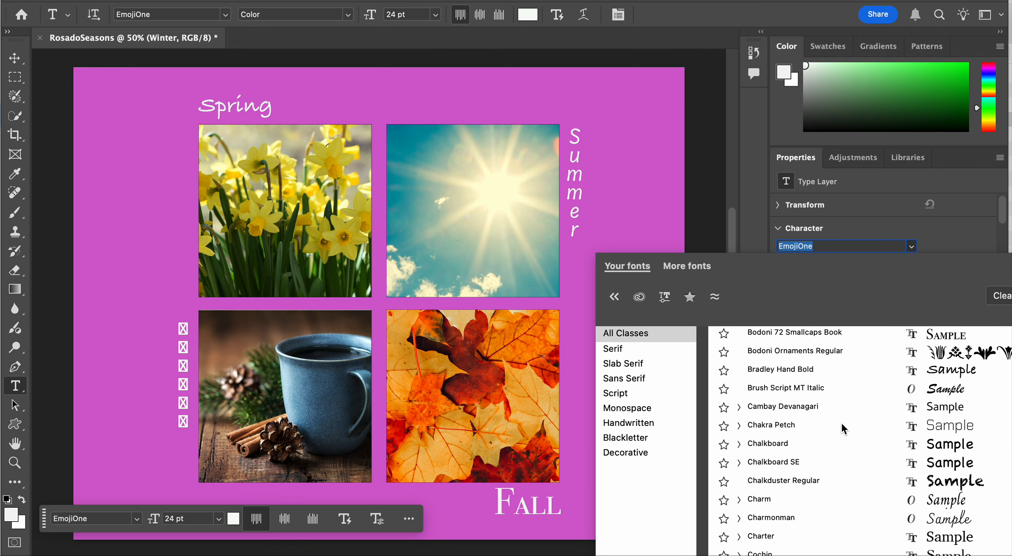
click(844, 382)
Try the Winter text at 48 pt, and settle on a font size of 30 pt
click(833, 288)
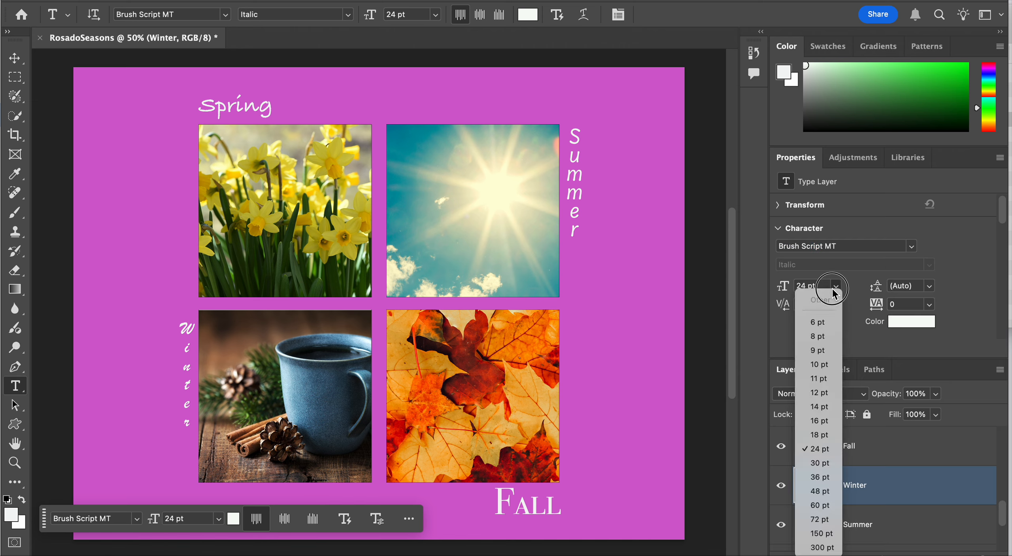
click(829, 491)
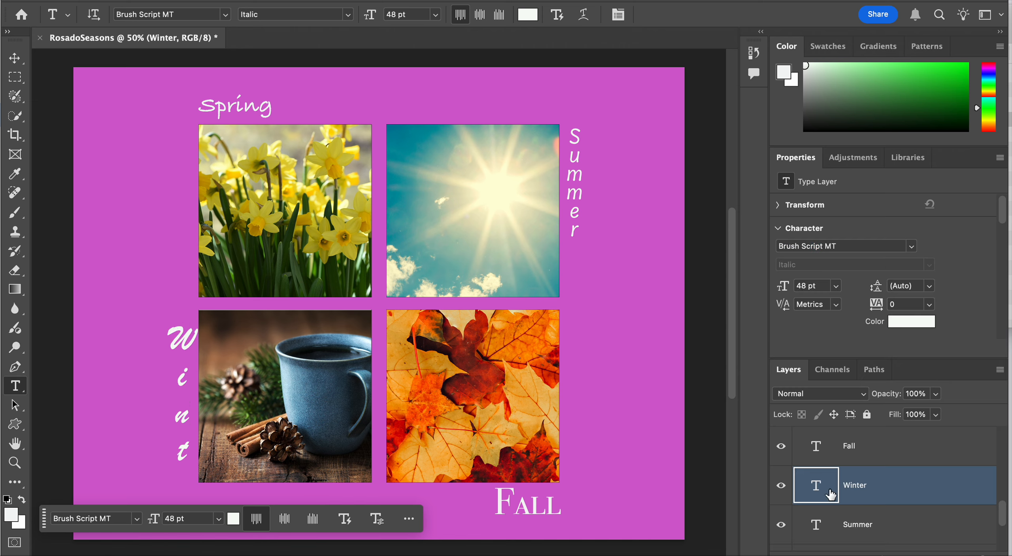
click(834, 287)
click(825, 471)
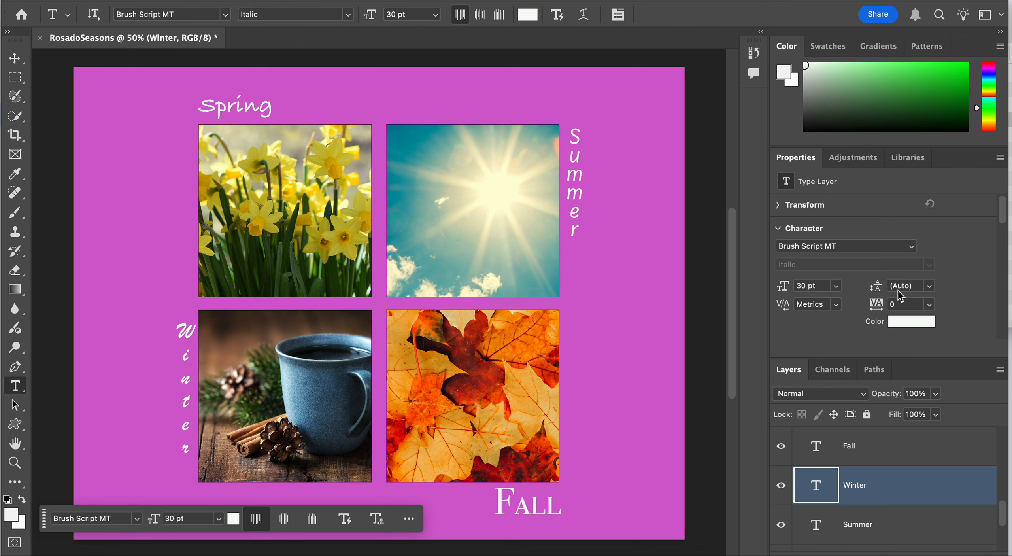
Set the Winter text's leading to 14 pt
click(930, 286)
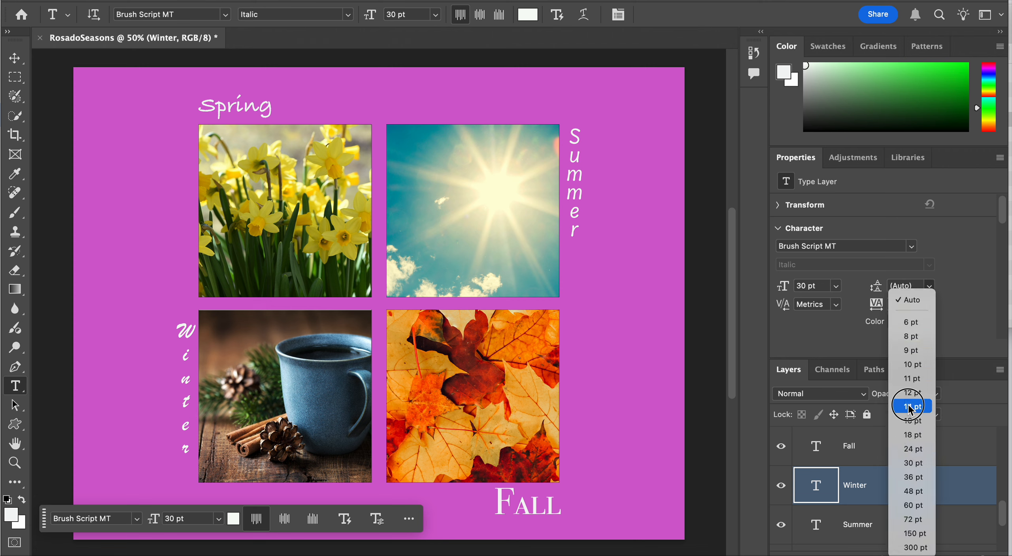
click(909, 412)
click(929, 286)
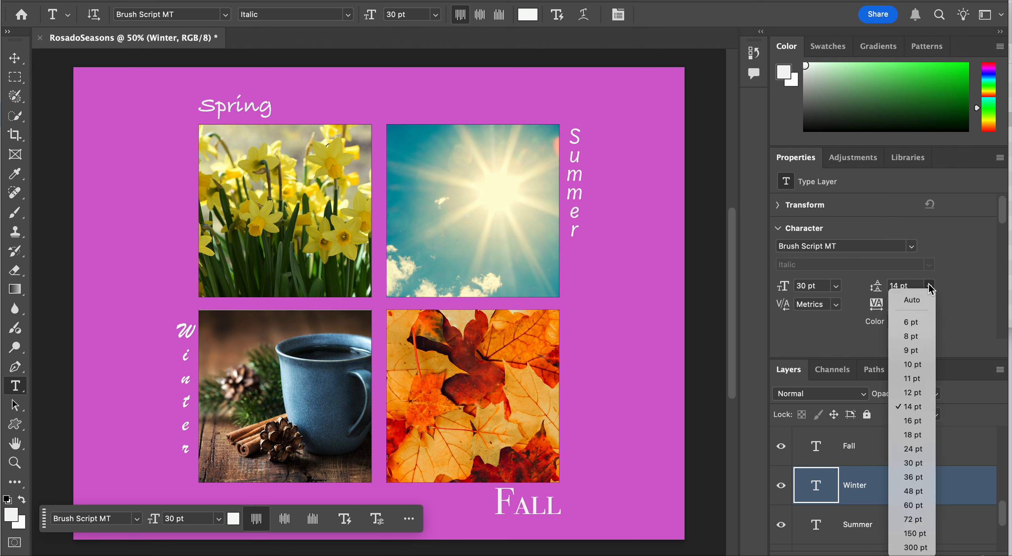
click(830, 314)
Tighten the Winter text's letter spacing by setting its tracking to -100
click(929, 305)
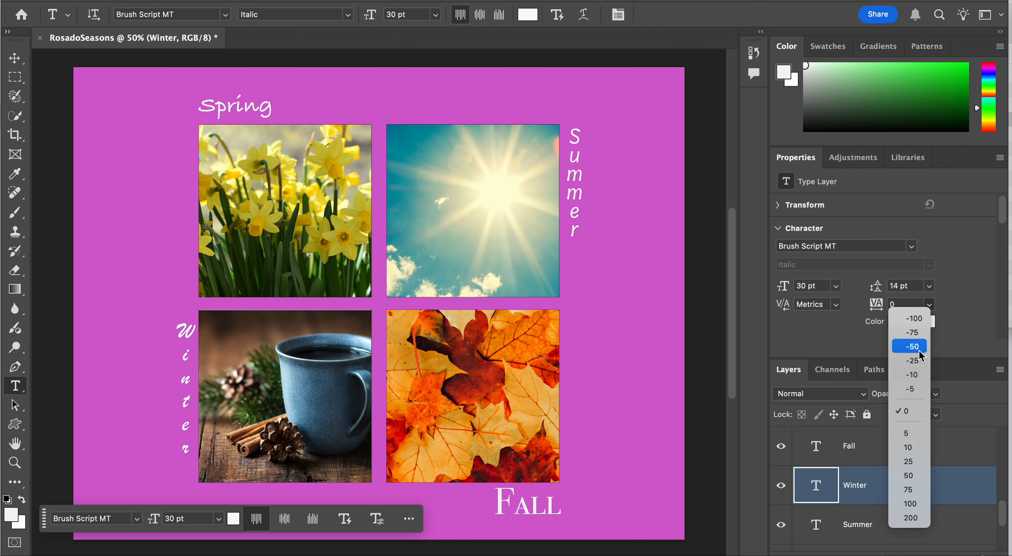
click(915, 374)
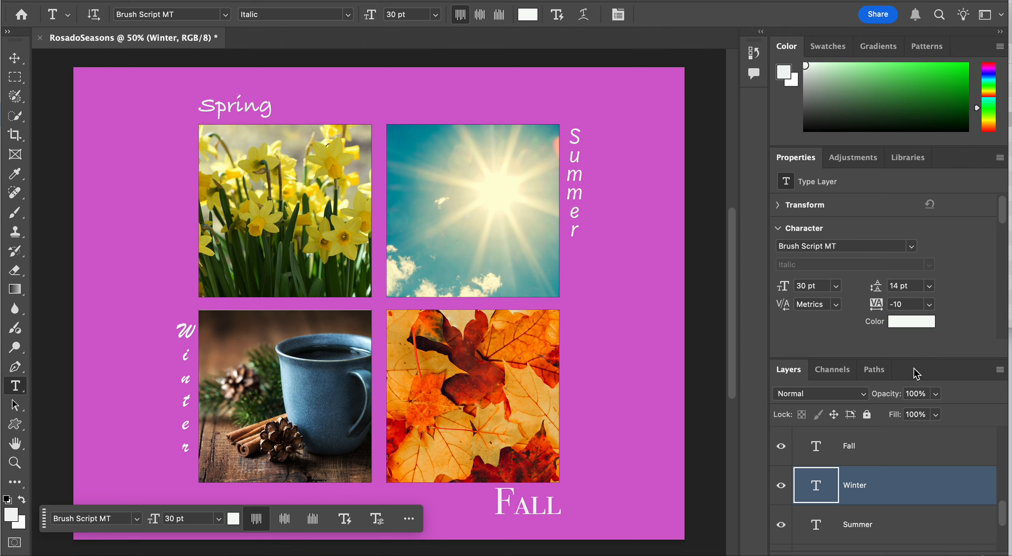
click(929, 305)
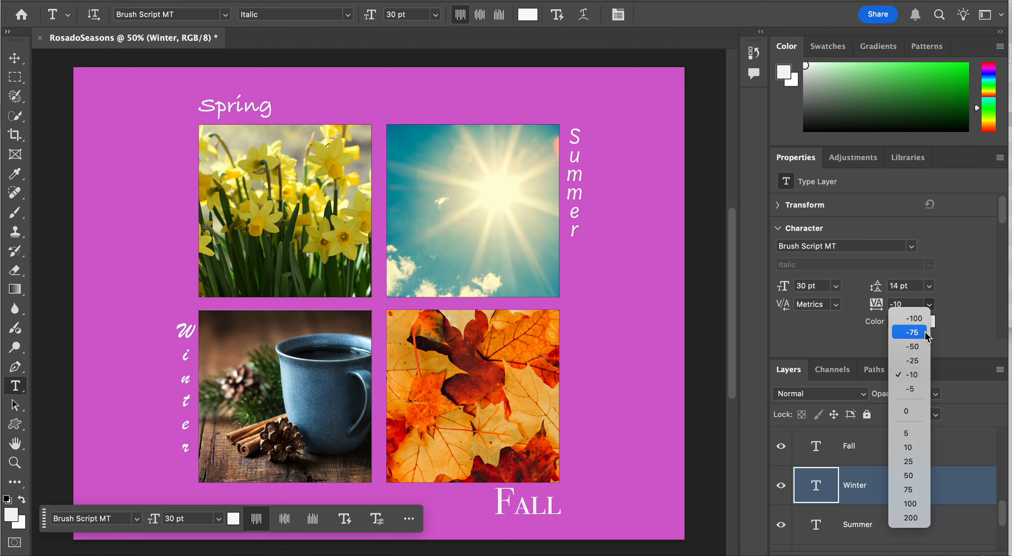
click(928, 335)
click(929, 305)
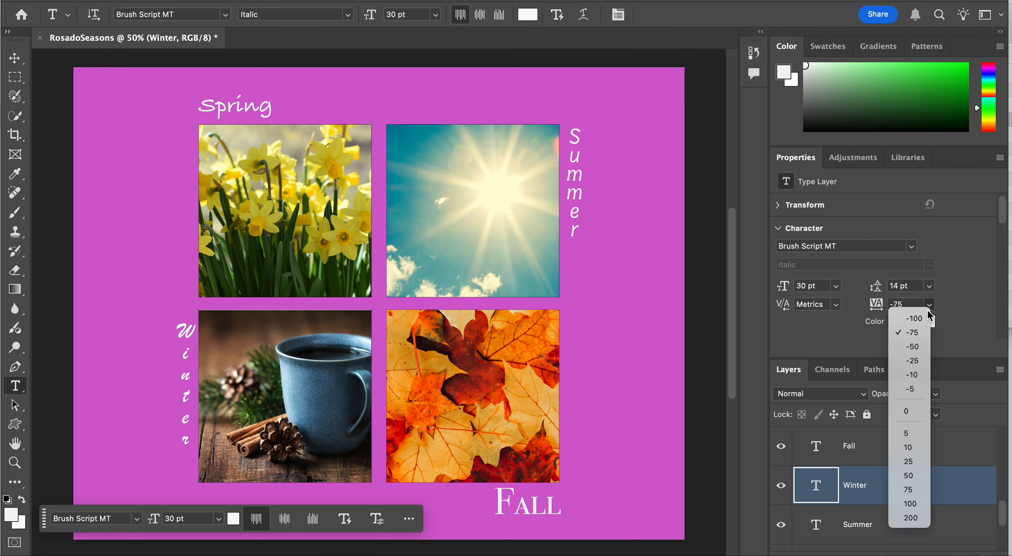
click(927, 319)
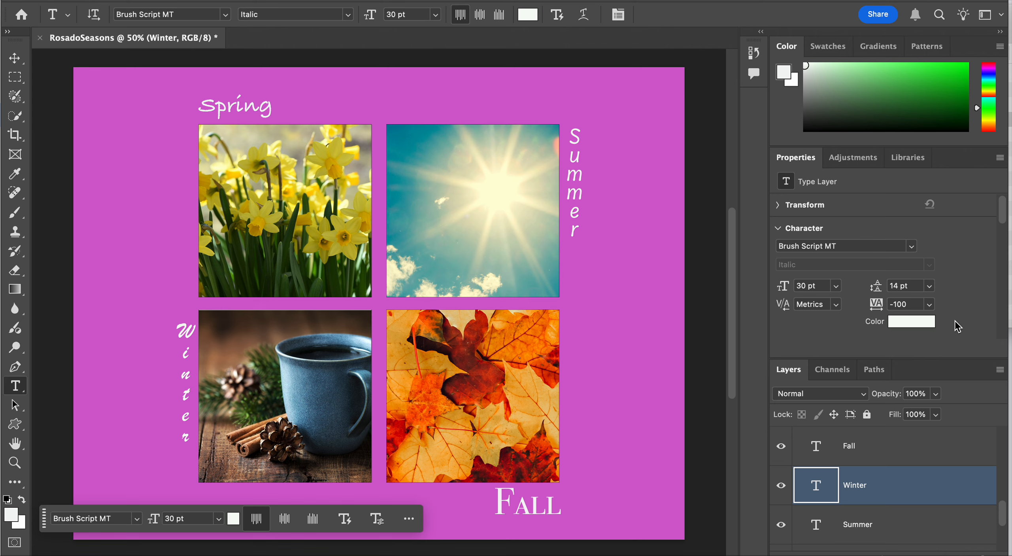
Move the Winter text down to end level with the mug square's lower edge, and nudge it slightly left using Free Transform
key(super+t)
drag(183, 392, 187, 433)
key(Return)
key(t)
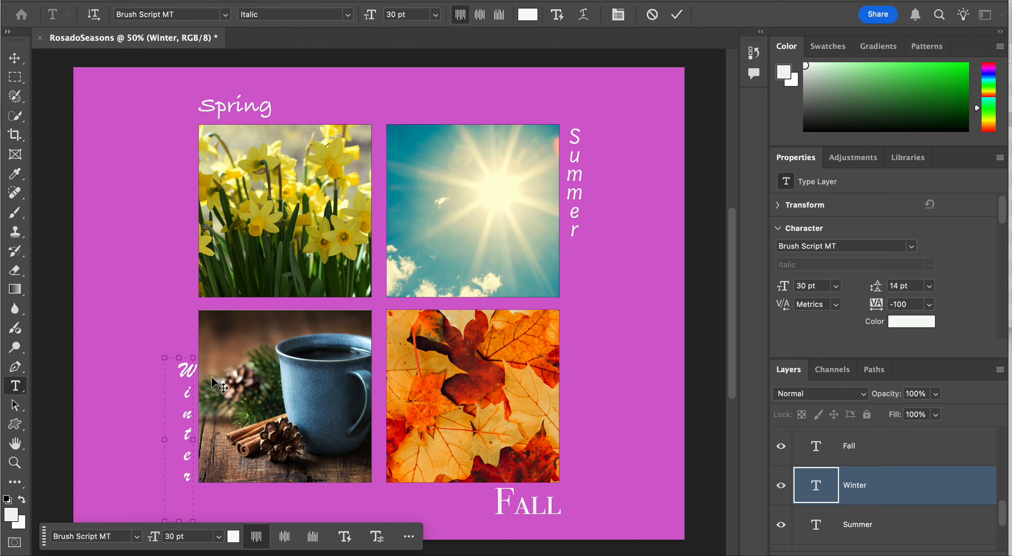
key(super+t)
key(Left)
key(Left)
key(Left)
key(Left)
key(Left)
key(Left)
key(Left)
key(Left)
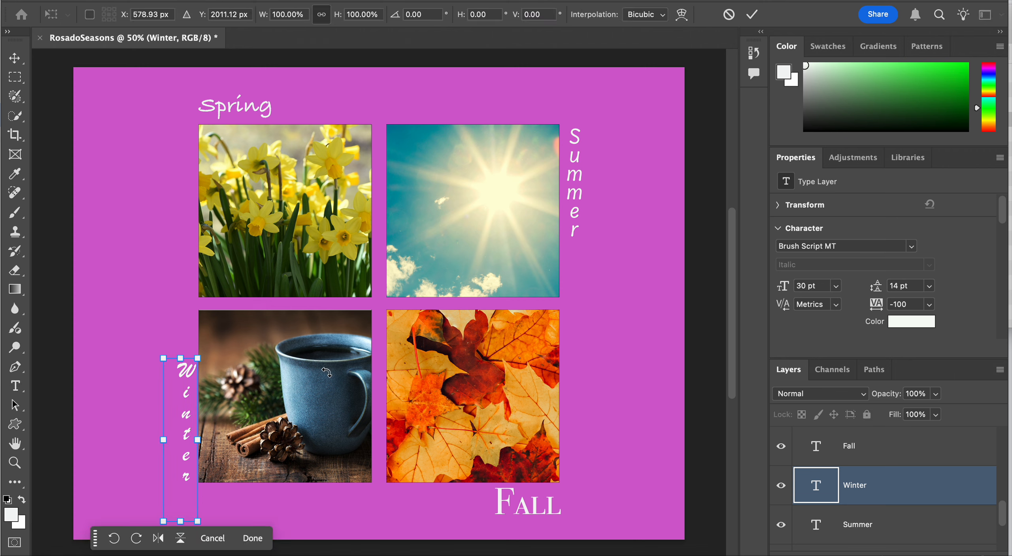
key(Return)
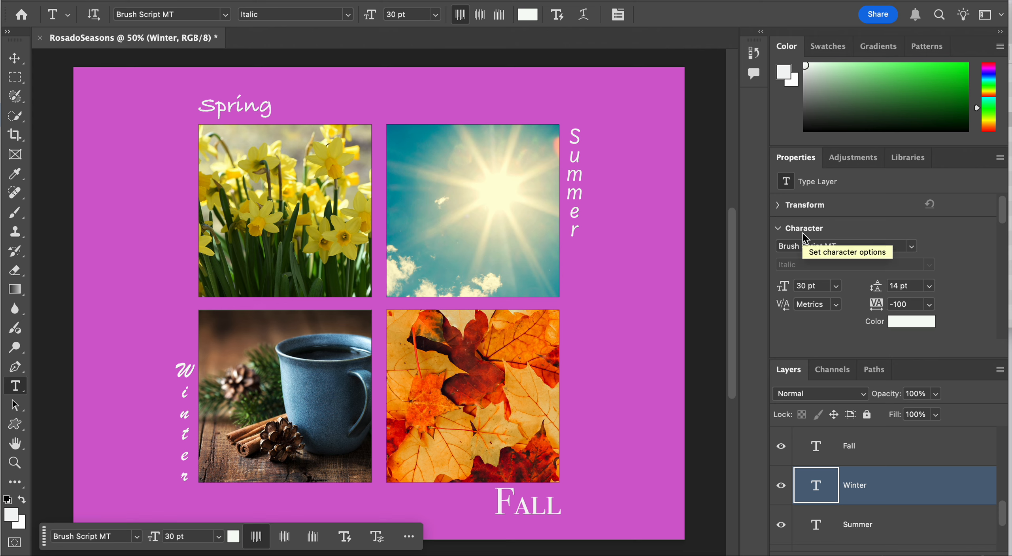
Review the layer stack from the Flowers and Squares groups down to the season text layers and the background
scroll(890, 495, up, 5)
scroll(890, 495, down, 4)
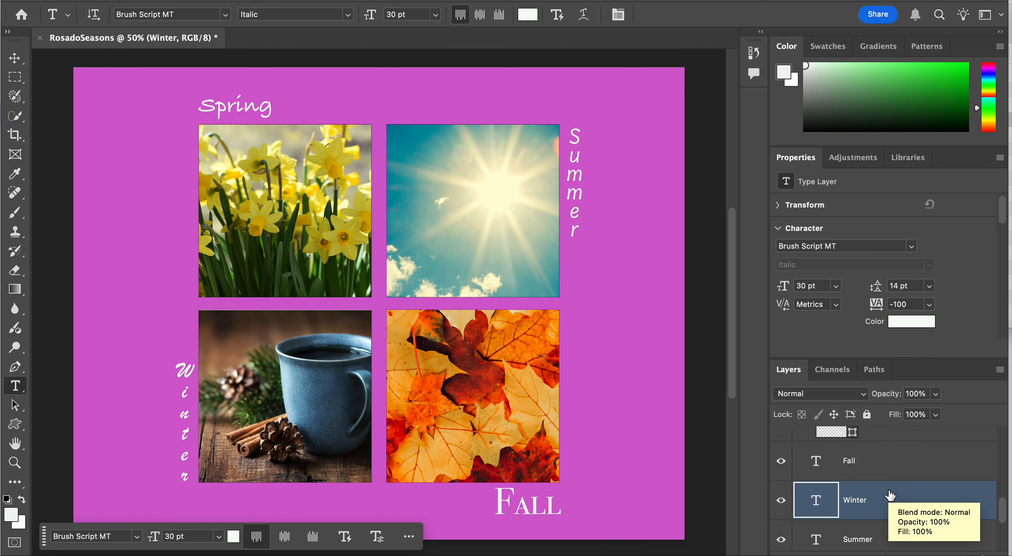
scroll(890, 495, up, 6)
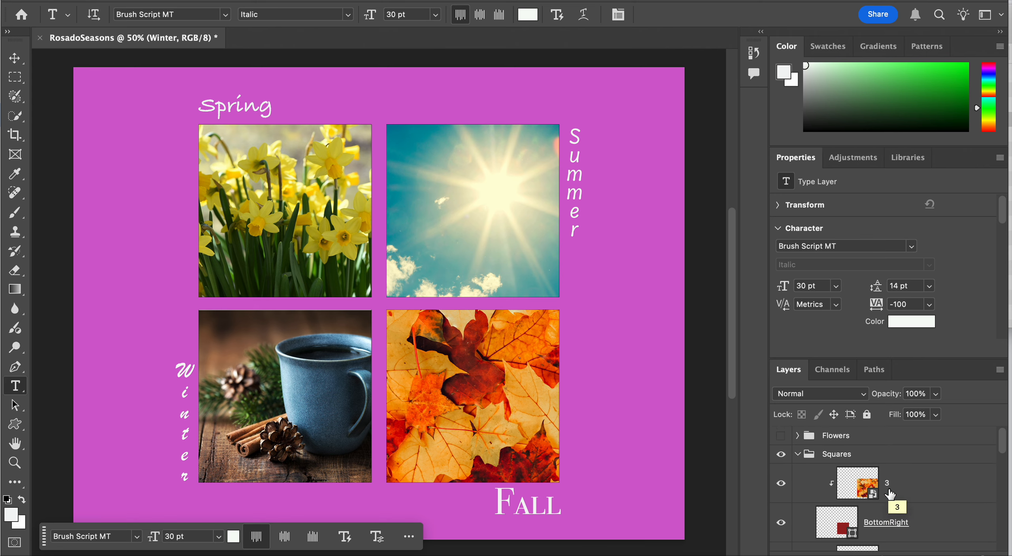
scroll(890, 495, down, 10)
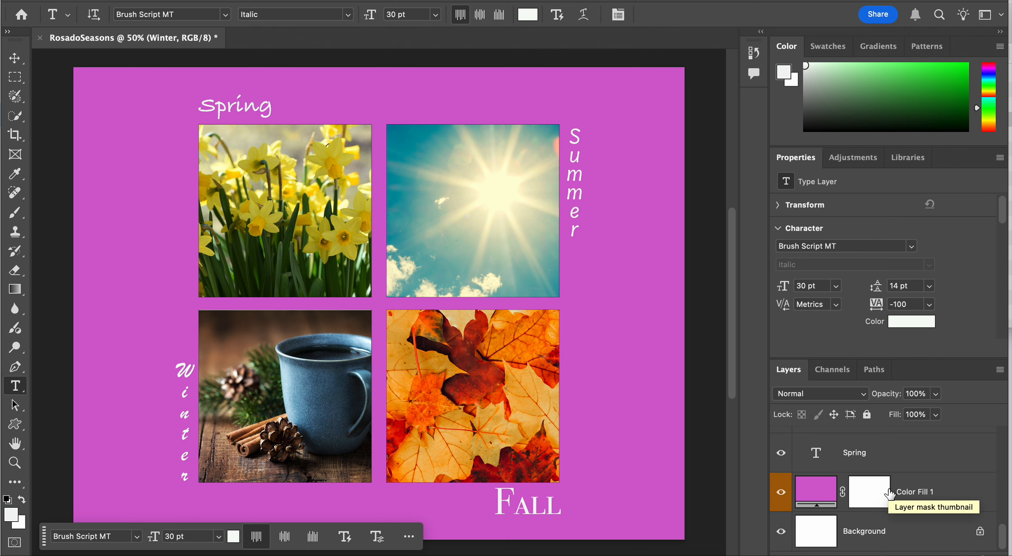
scroll(890, 495, up, 10)
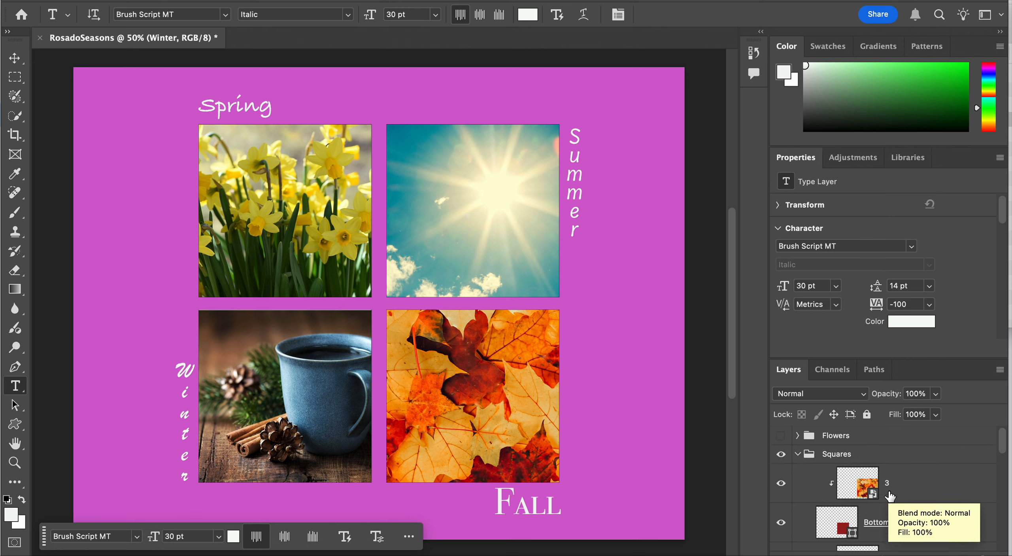
scroll(890, 495, down, 10)
scroll(890, 495, up, 6)
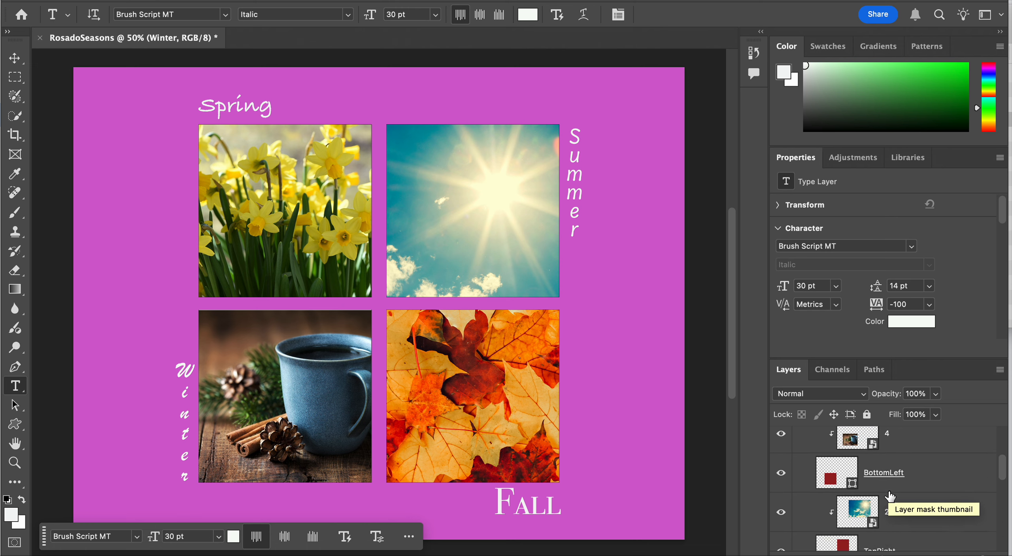
scroll(890, 495, down, 3)
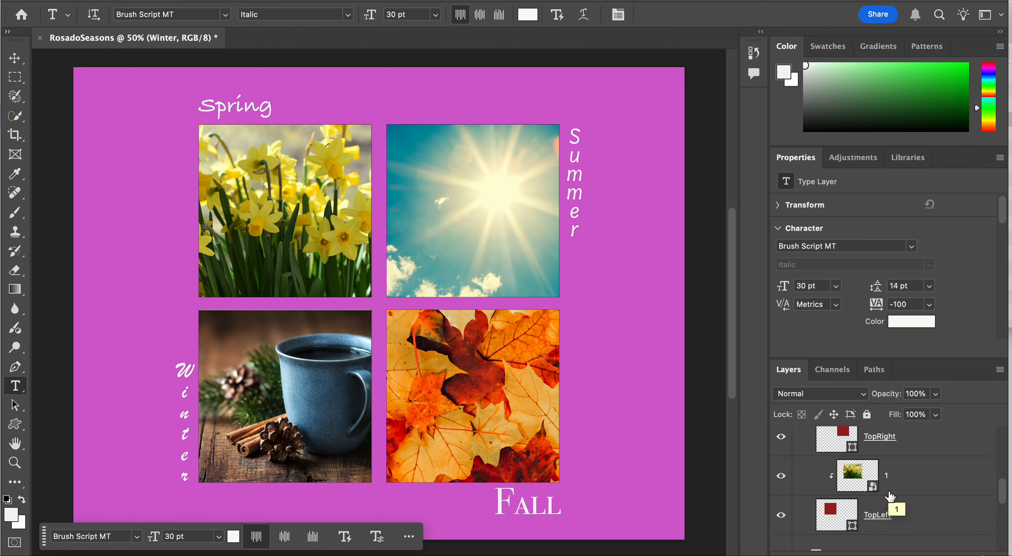
scroll(890, 495, up, 8)
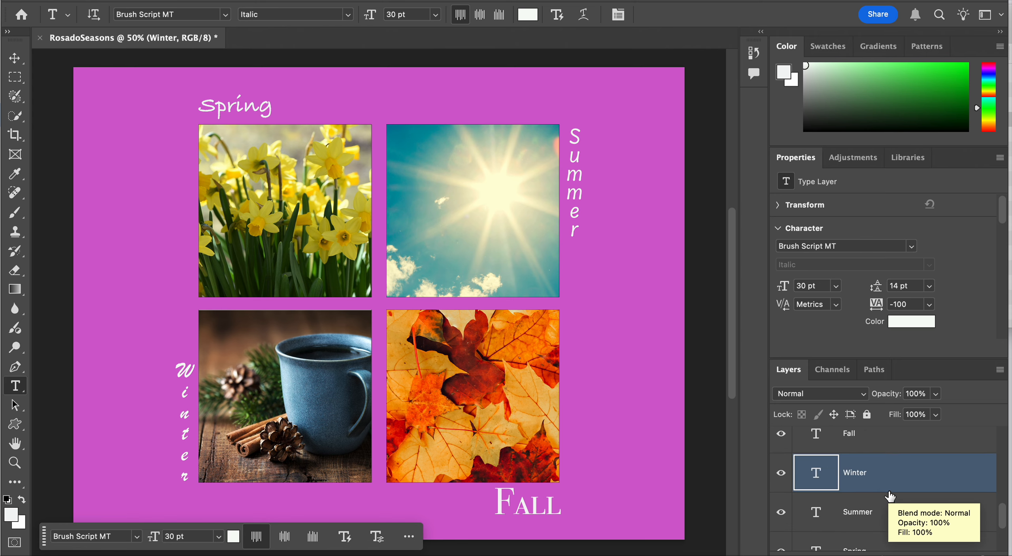
scroll(890, 494, up, 2)
scroll(885, 479, down, 1)
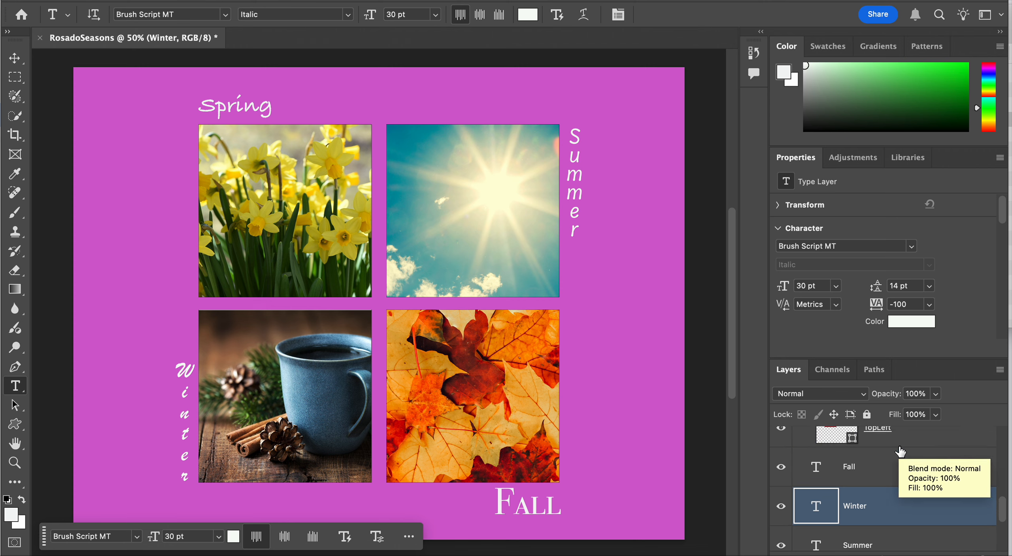
Select the Fall, Winter, Summer and Spring text layers together and put them into one new group
click(881, 475)
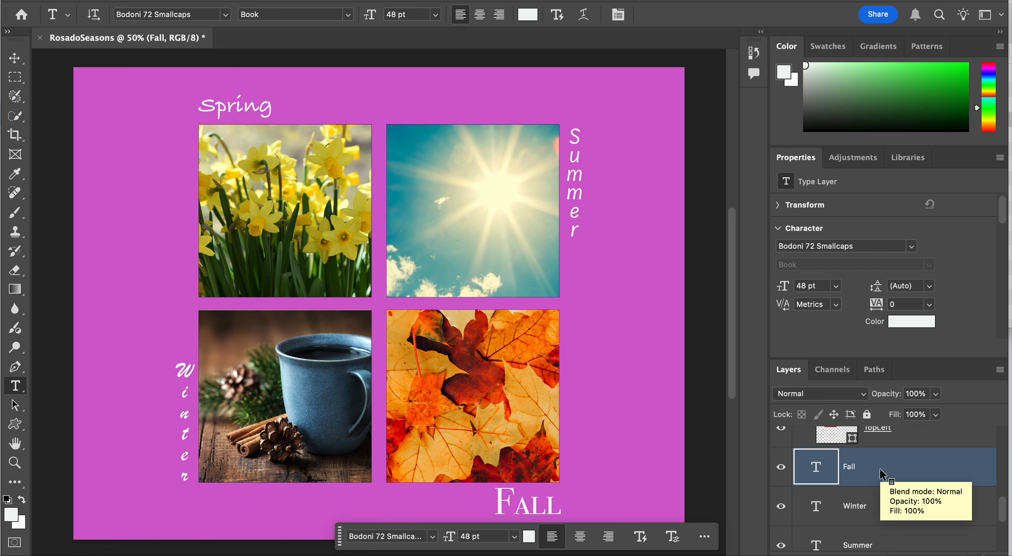
right_click(877, 502)
click(930, 511)
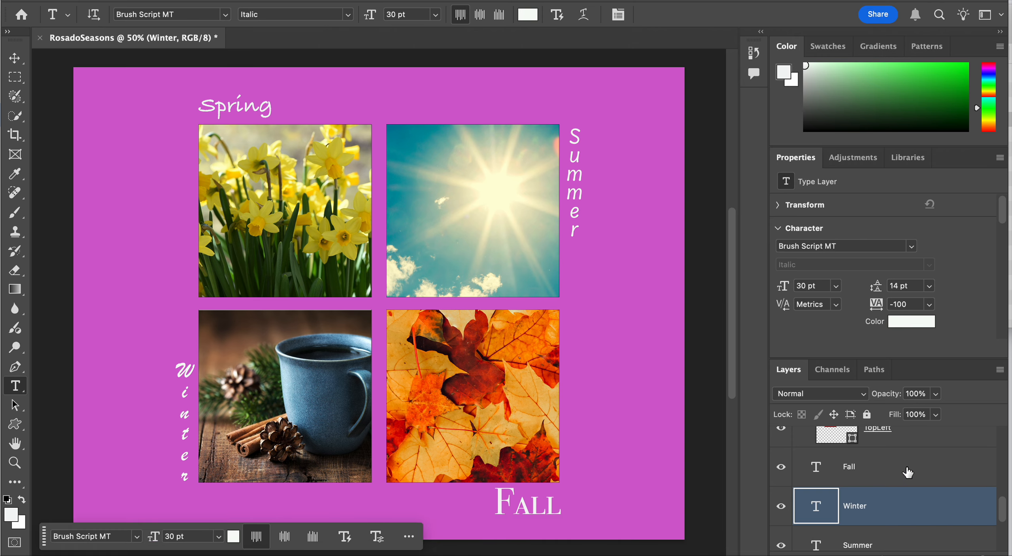
click(907, 475)
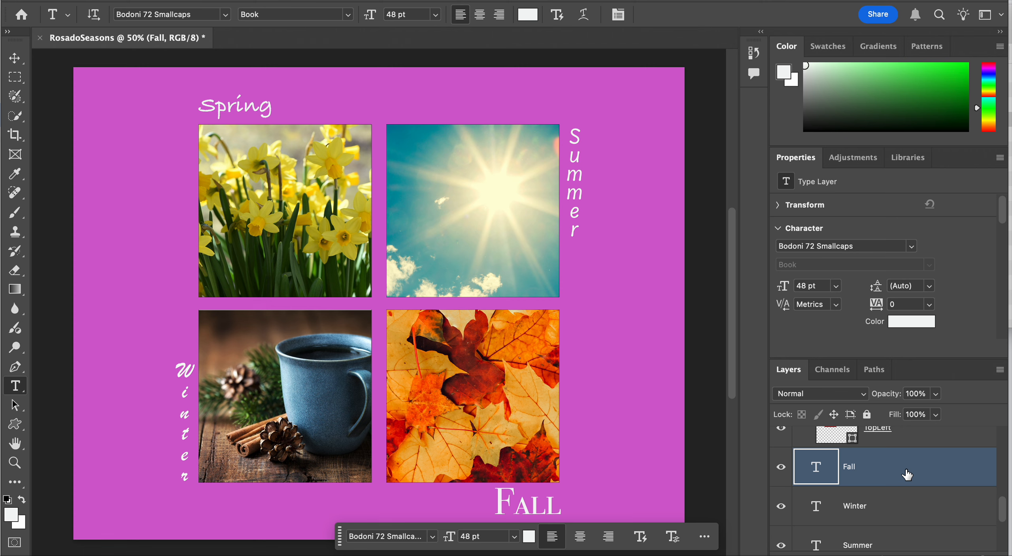
scroll(896, 481, down, 2)
scroll(897, 481, up, 2)
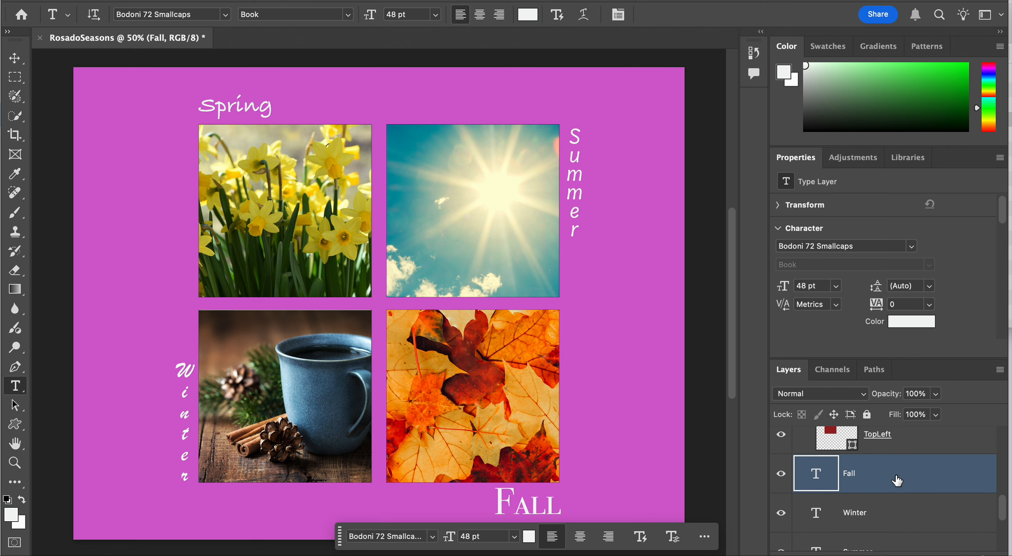
scroll(897, 481, down, 5)
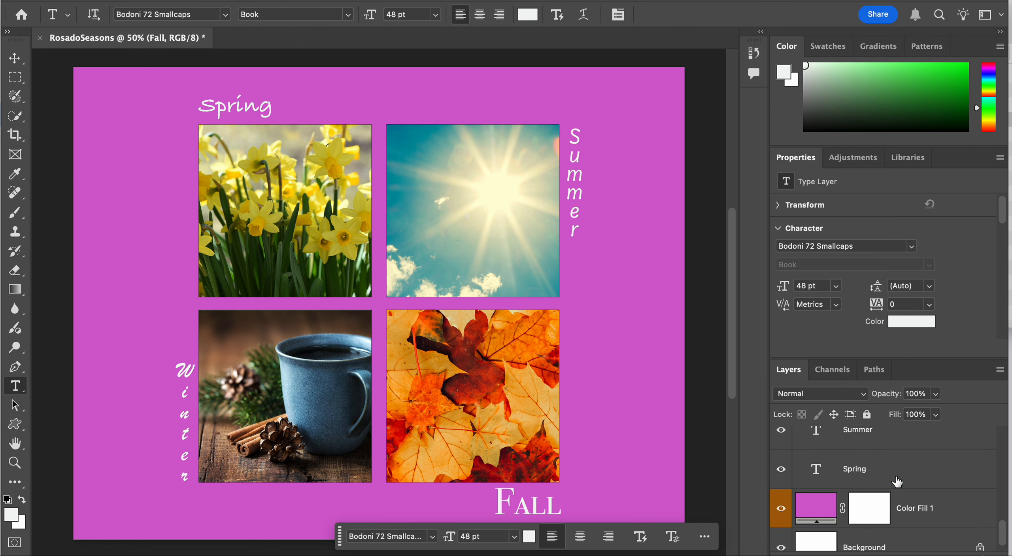
shift+click(893, 478)
scroll(893, 477, up, 4)
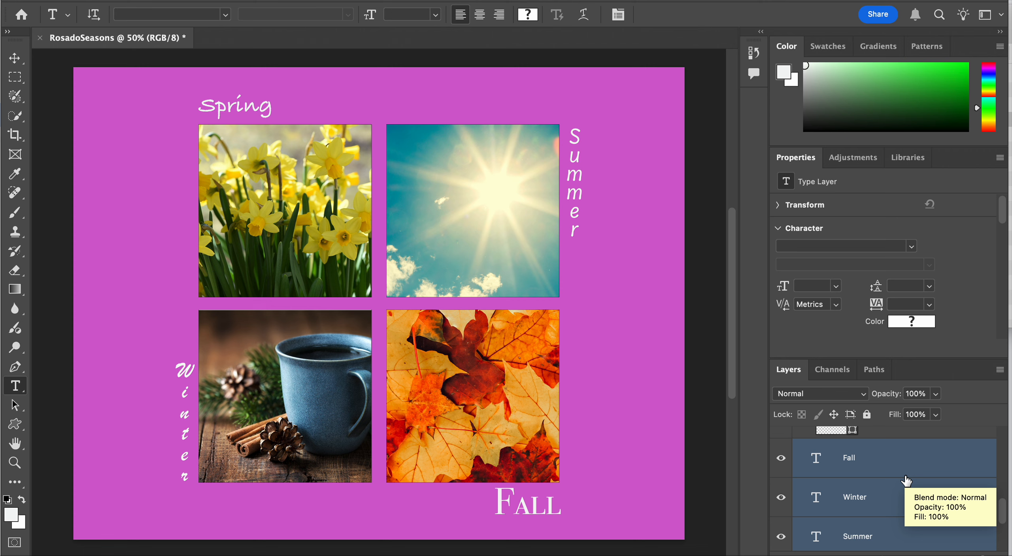
key(super+g)
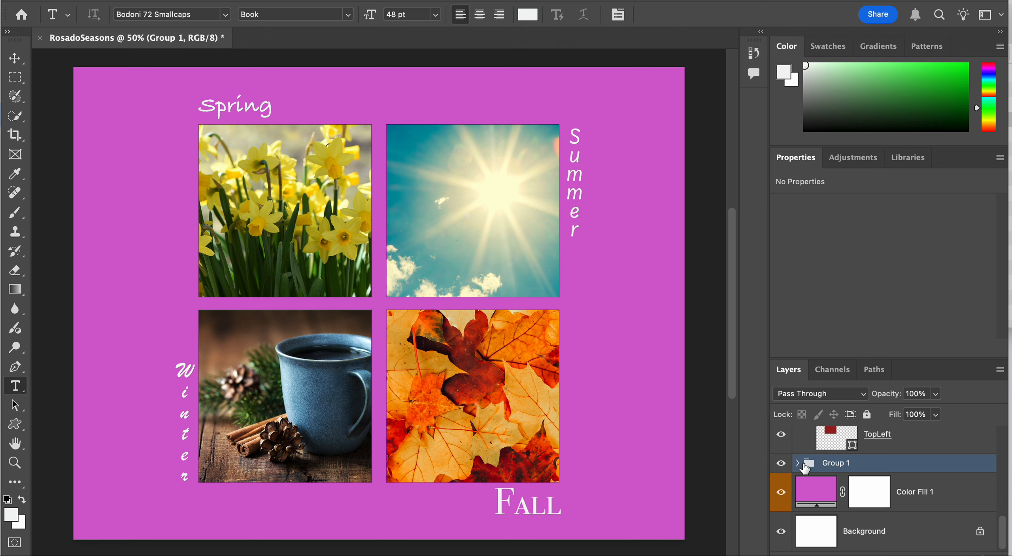
Rename the new group of season text layers as Text
double_click(834, 463)
text(Text)
key(Return)
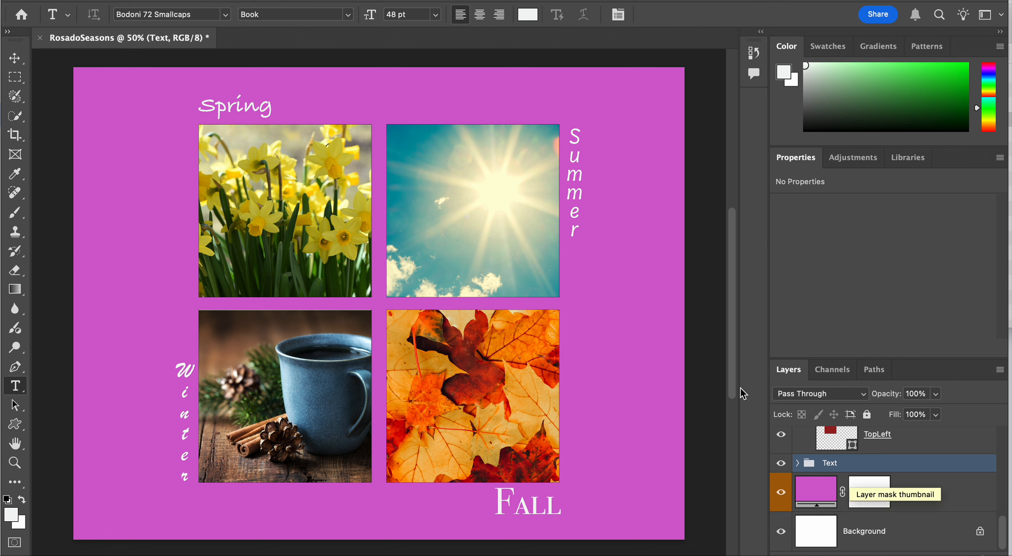
Change the Color Fill 1 background layer to a dark reddish brown, hex 822707
click(823, 496)
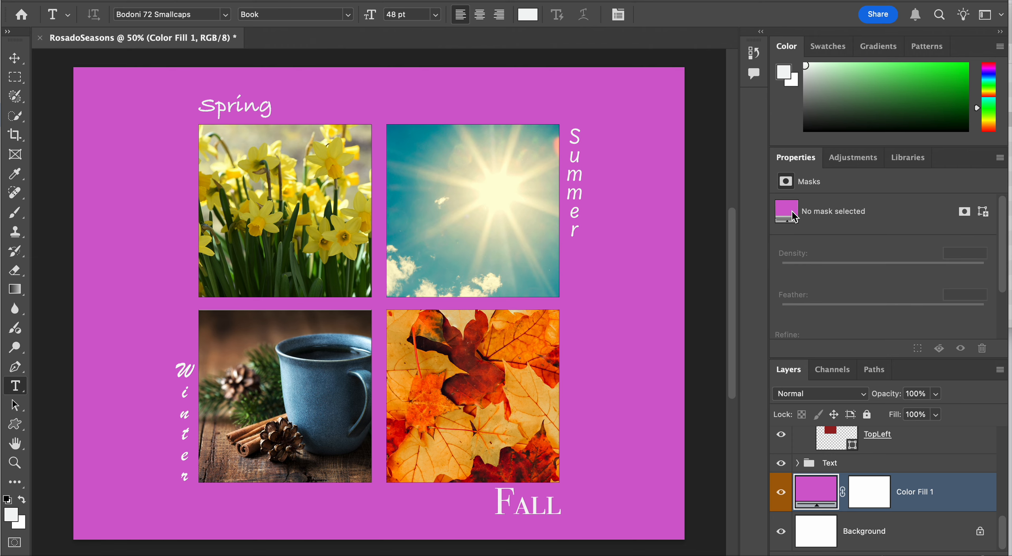
double_click(824, 494)
click(677, 175)
double_click(822, 490)
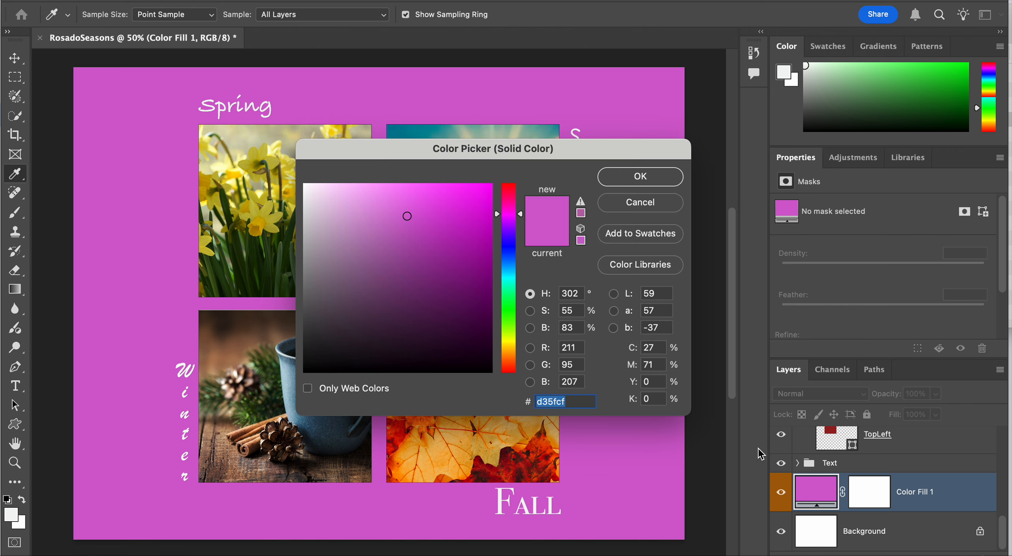
click(479, 243)
click(509, 193)
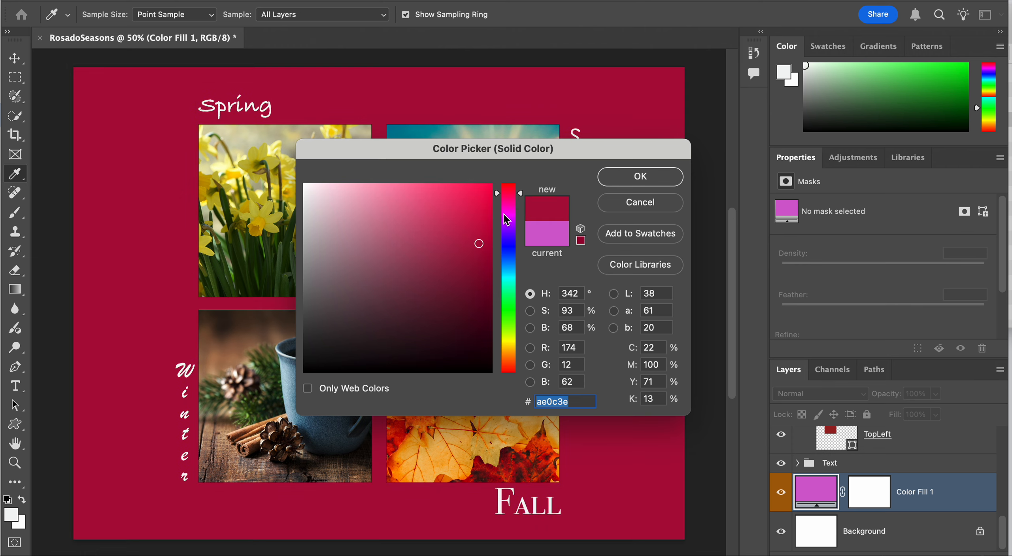
drag(477, 247, 482, 276)
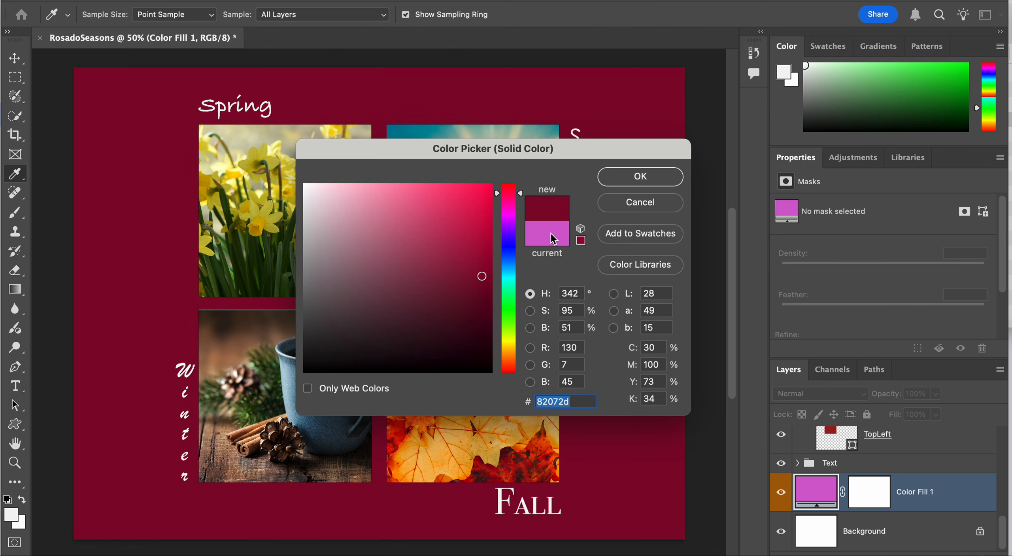
drag(511, 197, 516, 368)
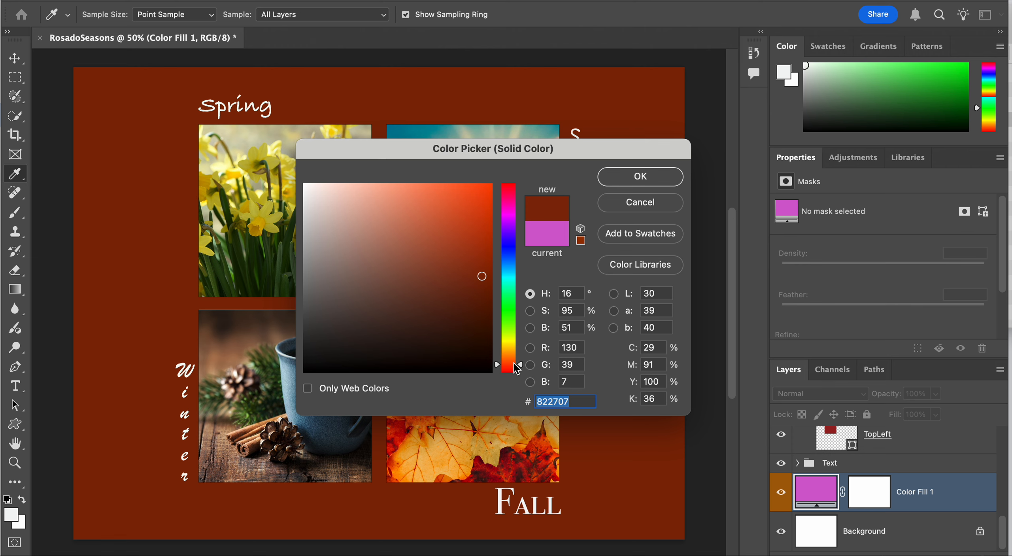
click(655, 175)
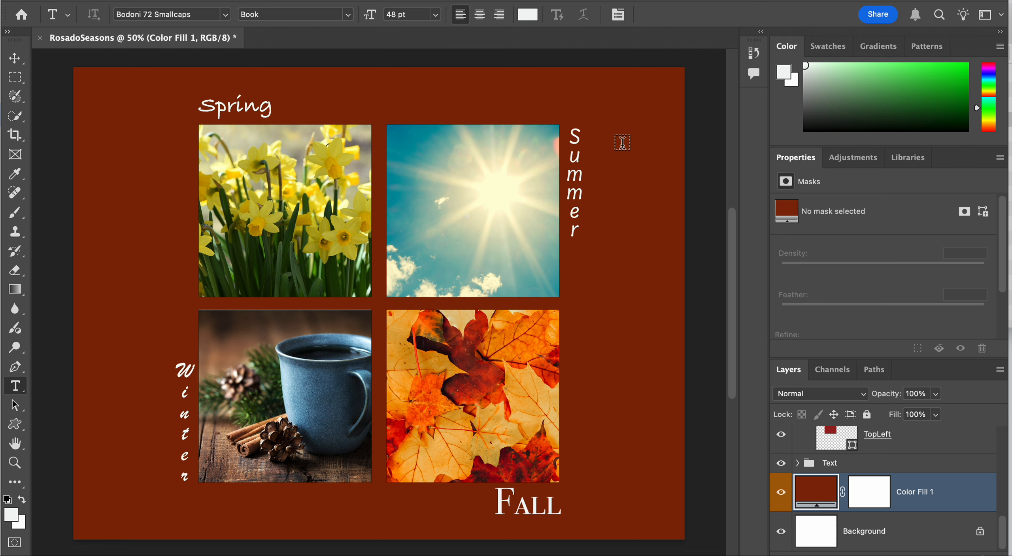
Hide the Squares group and show the Flowers group in its place
scroll(818, 453, up, 5)
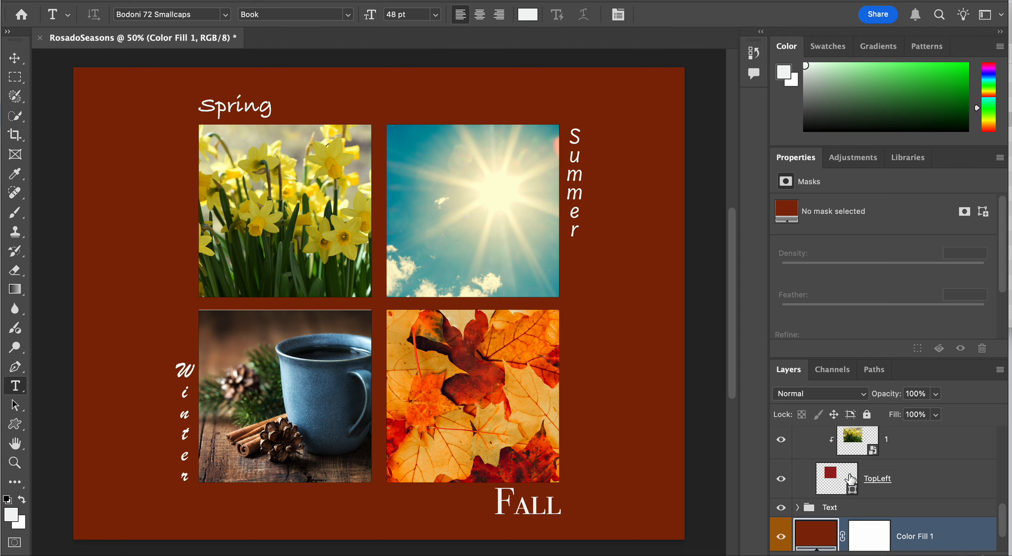
scroll(819, 452, up, 5)
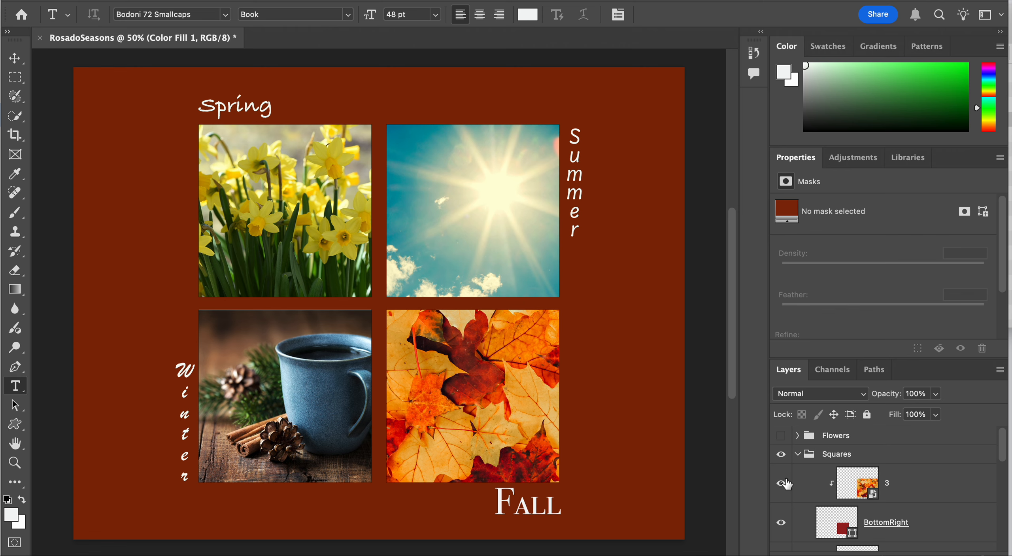
click(782, 454)
click(781, 436)
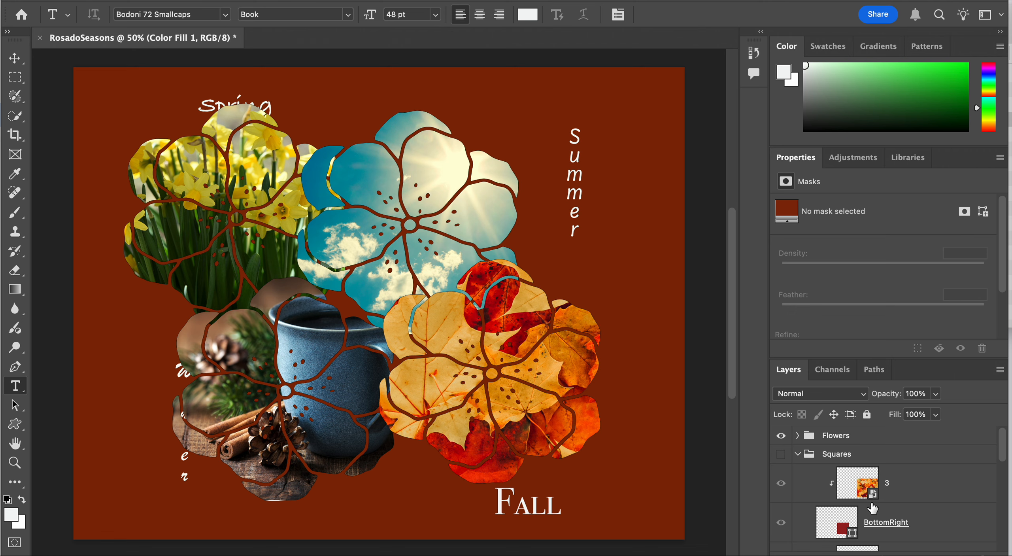
Expand the Text group and move the Fall text up and right with Free Transform, just beneath the autumn-leaf flower
scroll(904, 521, down, 5)
scroll(904, 521, down, 3)
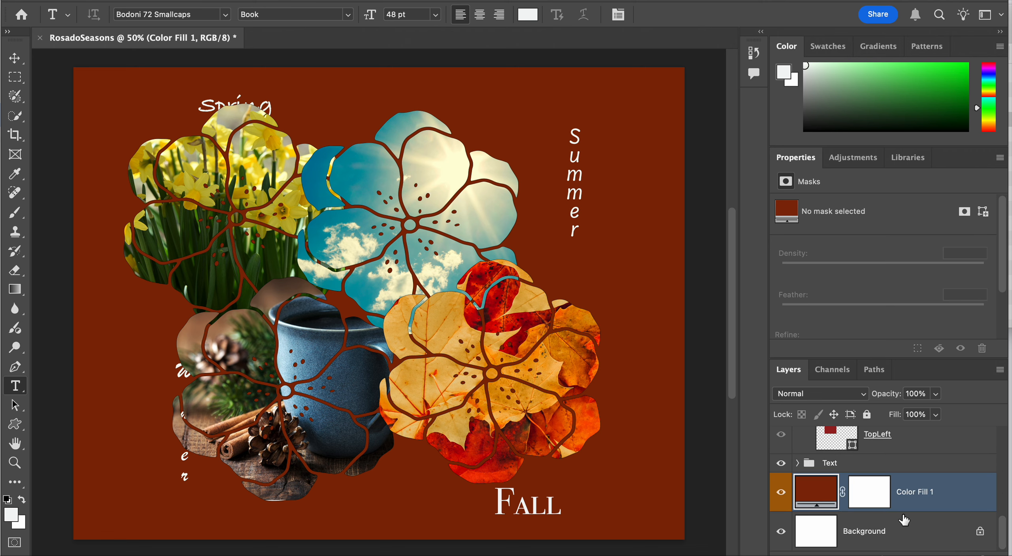
scroll(904, 520, up, 1)
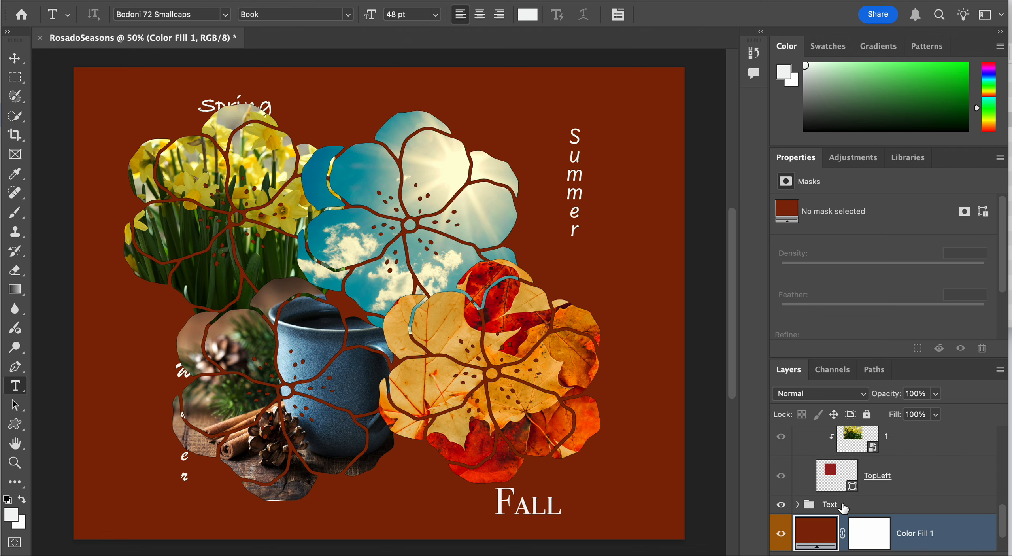
click(798, 504)
scroll(866, 504, down, 2)
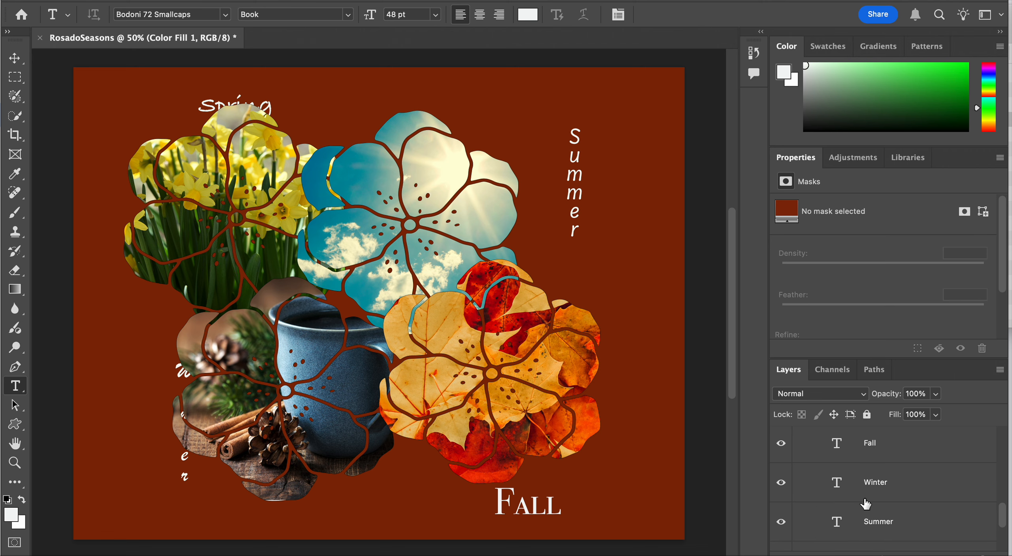
click(894, 463)
key(super+t)
click(568, 512)
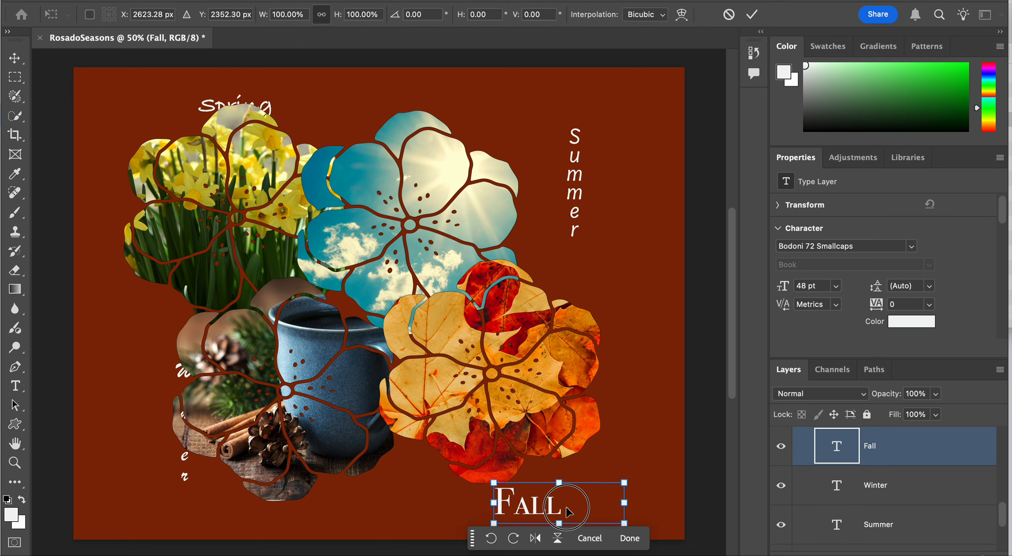
drag(568, 512, 602, 493)
key(Return)
key(t)
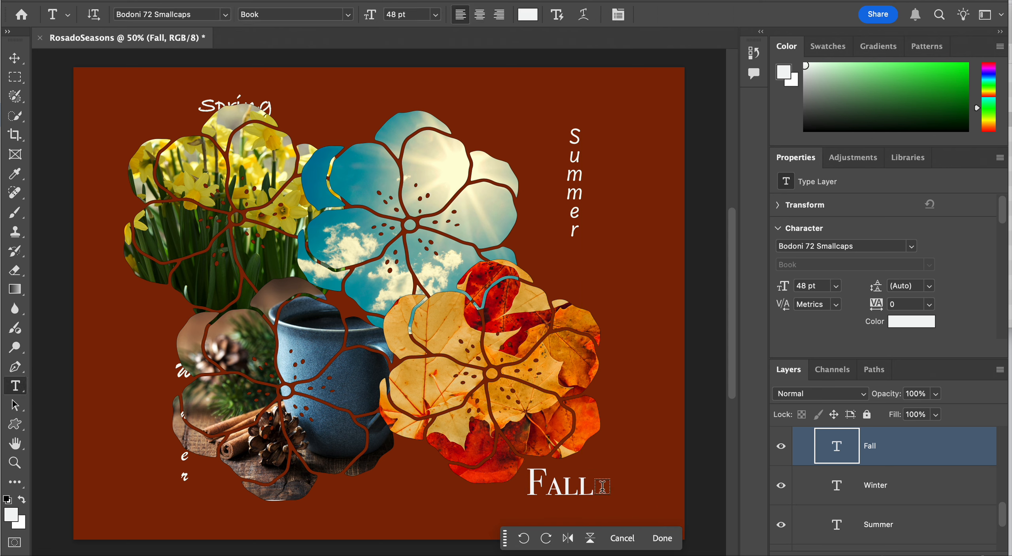
Move the Summer text about 220 px left with Free Transform so it sits beside the sun flower
click(894, 520)
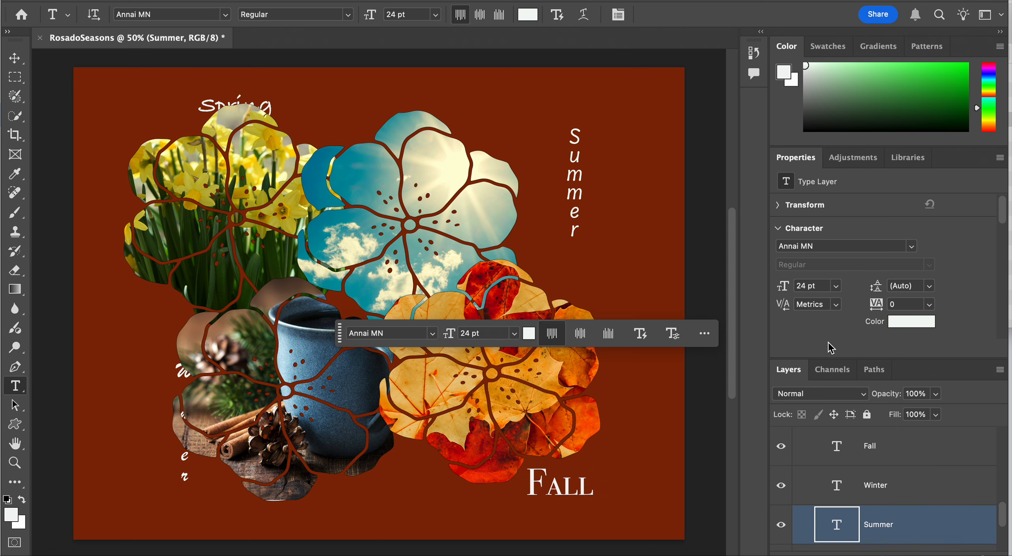
key(super+t)
drag(577, 174, 536, 172)
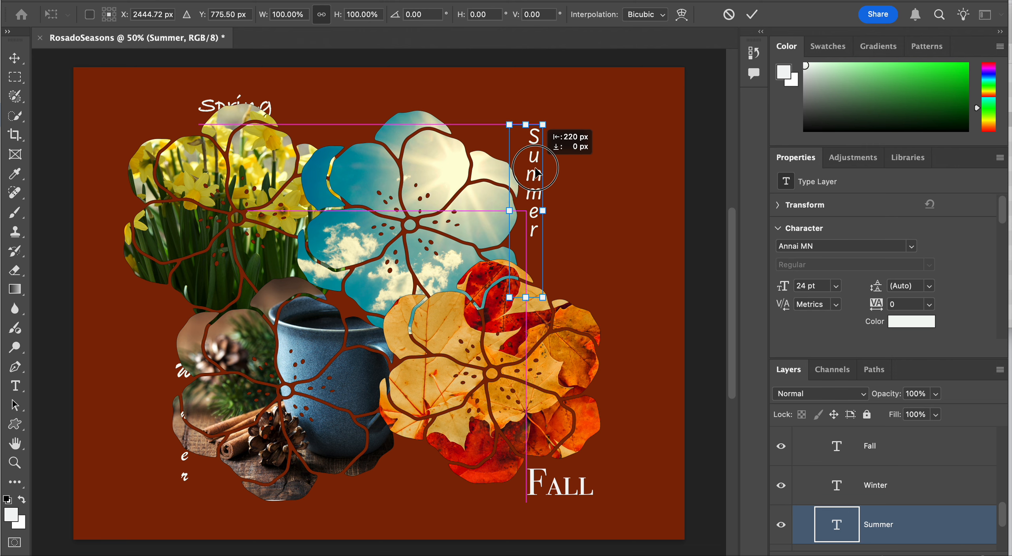
drag(537, 172, 537, 171)
key(Return)
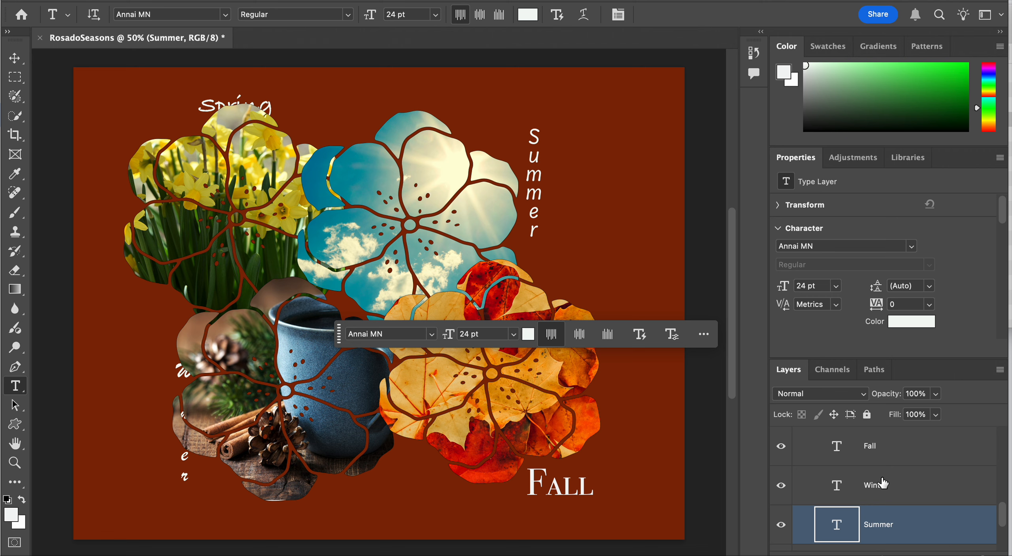
Move the Spring text left and slightly down with Free Transform to the upper-left edge of the daffodil flower
scroll(886, 481, down, 3)
click(893, 454)
key(super+t)
drag(303, 103, 230, 114)
key(Return)
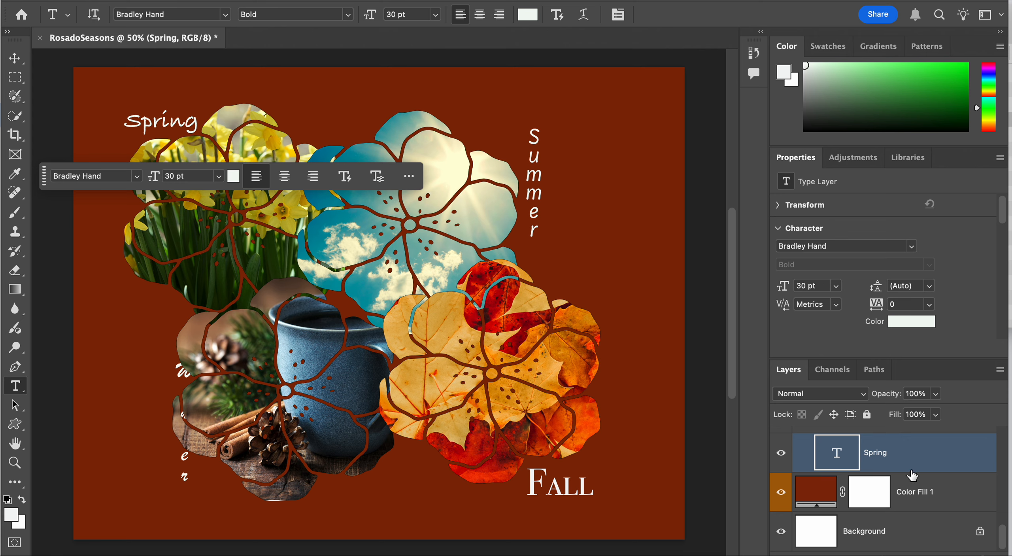
Move the Winter text up and left with Free Transform so it clears the left edge of the mug flower
scroll(933, 479, up, 4)
click(931, 478)
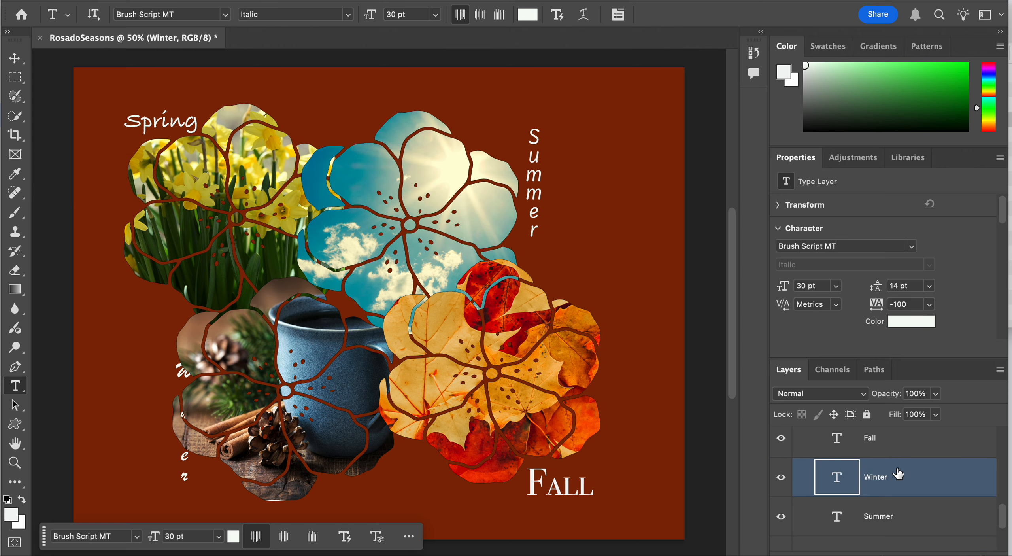
key(ctrl+t)
drag(180, 499, 151, 462)
key(Return)
key(t)
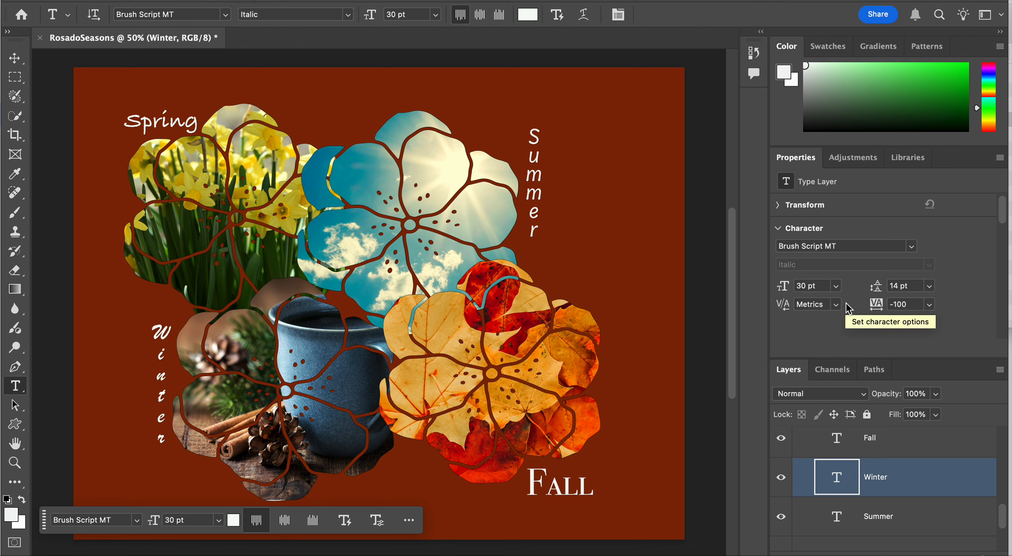
click(778, 206)
click(777, 207)
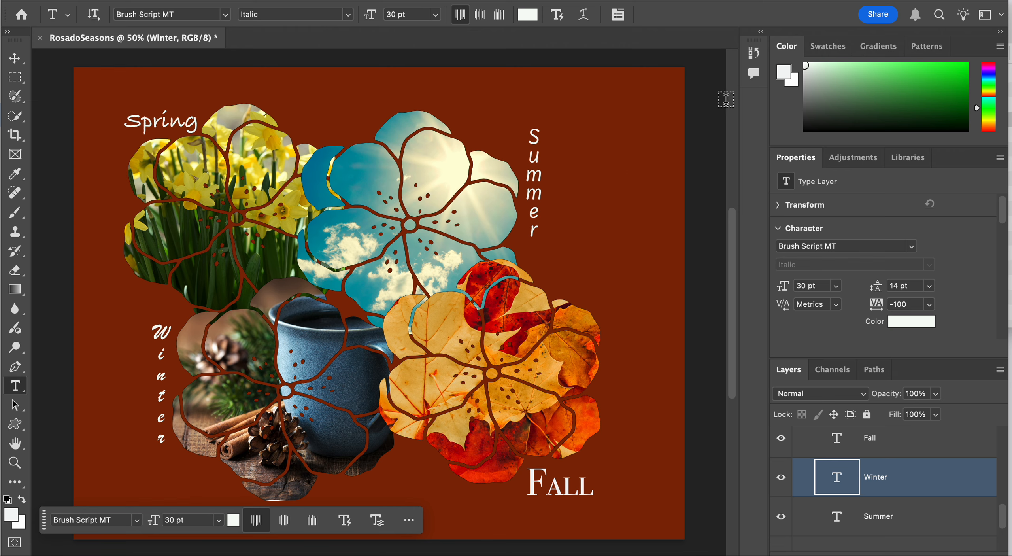
Save the document to the Desktop as RosadoSeasons.psd in Photoshop format with Maximize Compatibility on
click(70, 0)
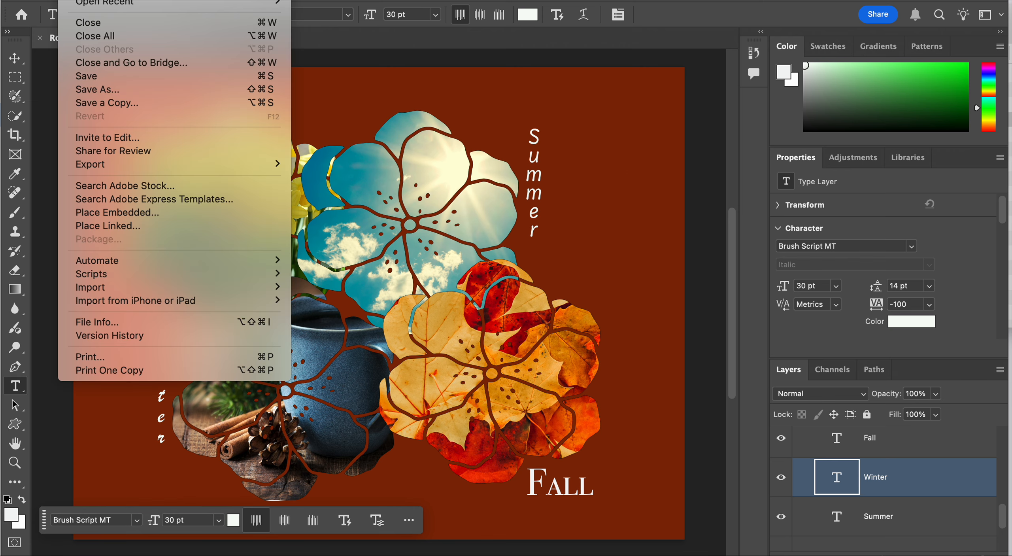
click(95, 89)
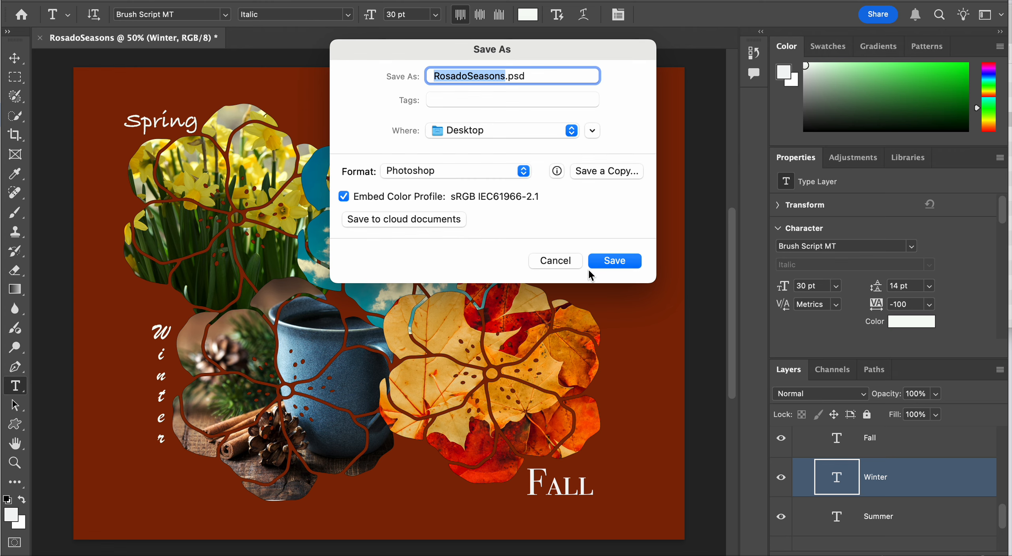
click(601, 265)
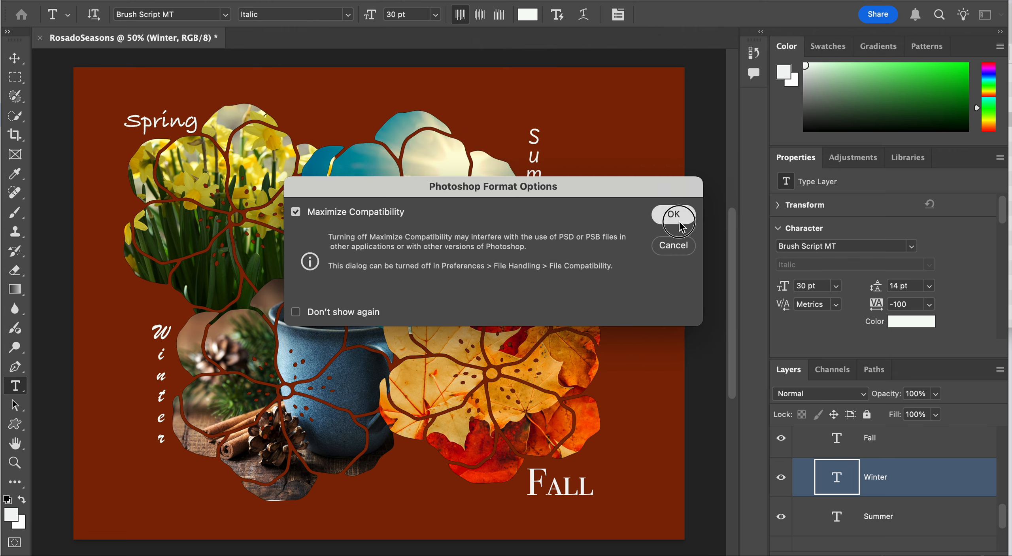
click(679, 218)
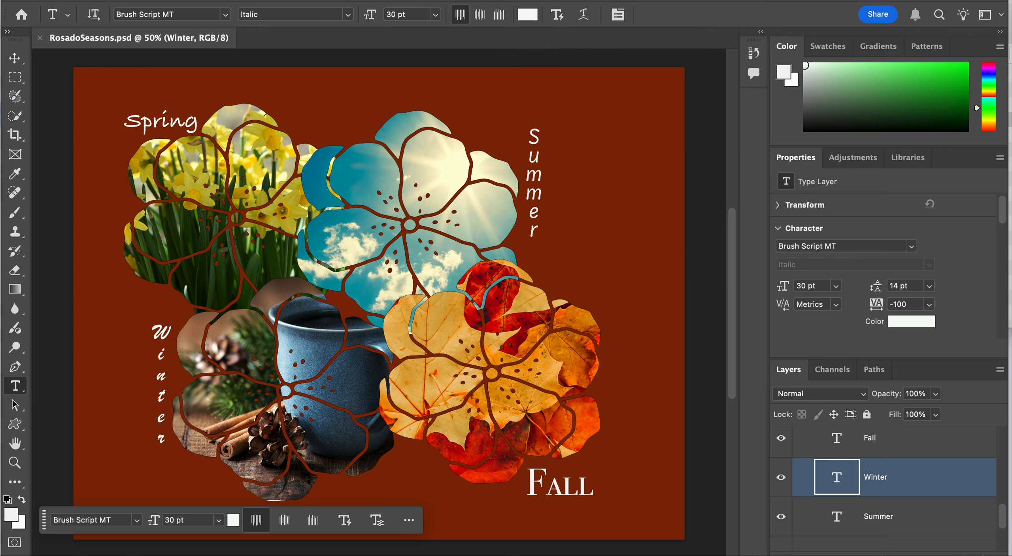
Save a JPEG copy of the flower composition to the Desktop as RosadoSeasons copy.jpg at quality 8 (High), Baseline Standard
click(70, 1)
click(130, 103)
click(439, 114)
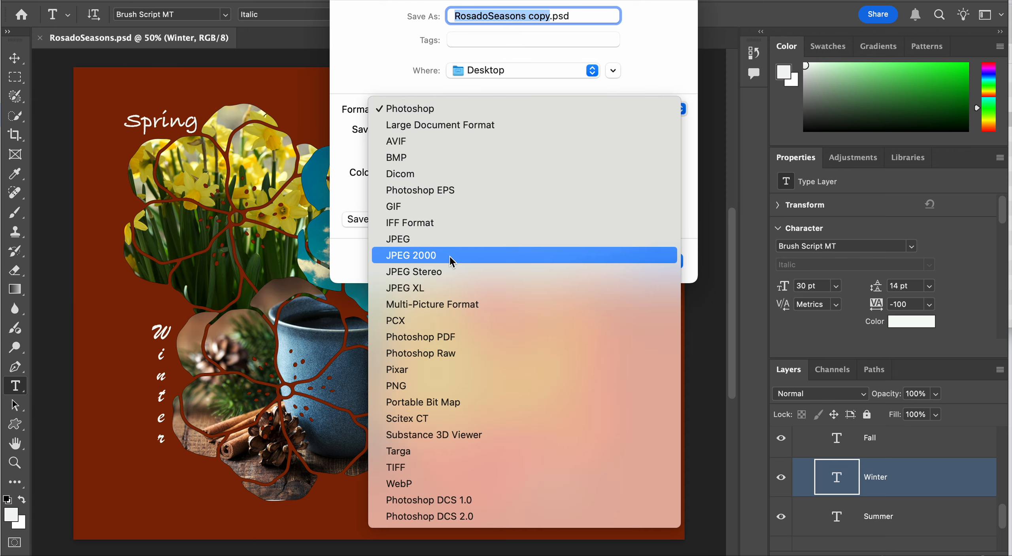
click(447, 242)
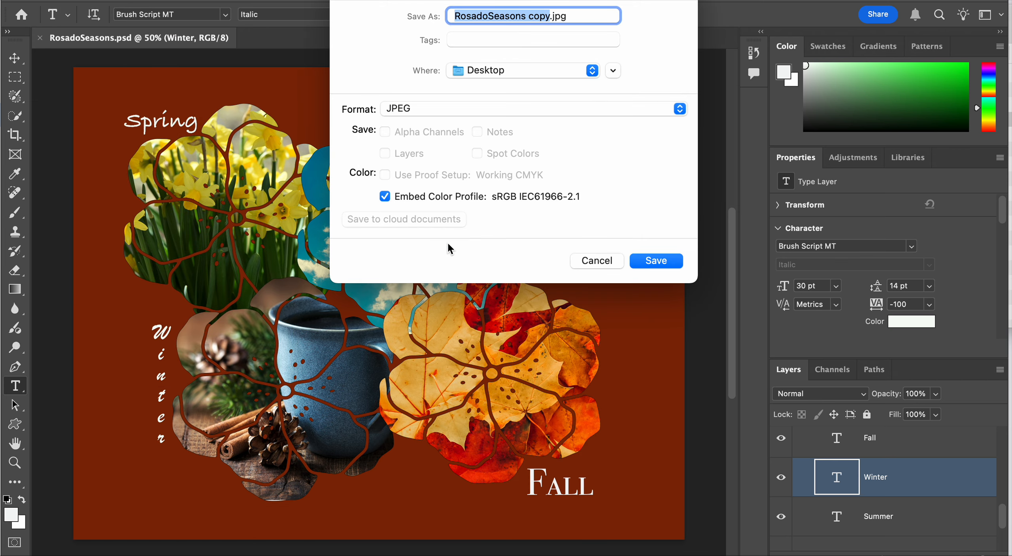
click(655, 261)
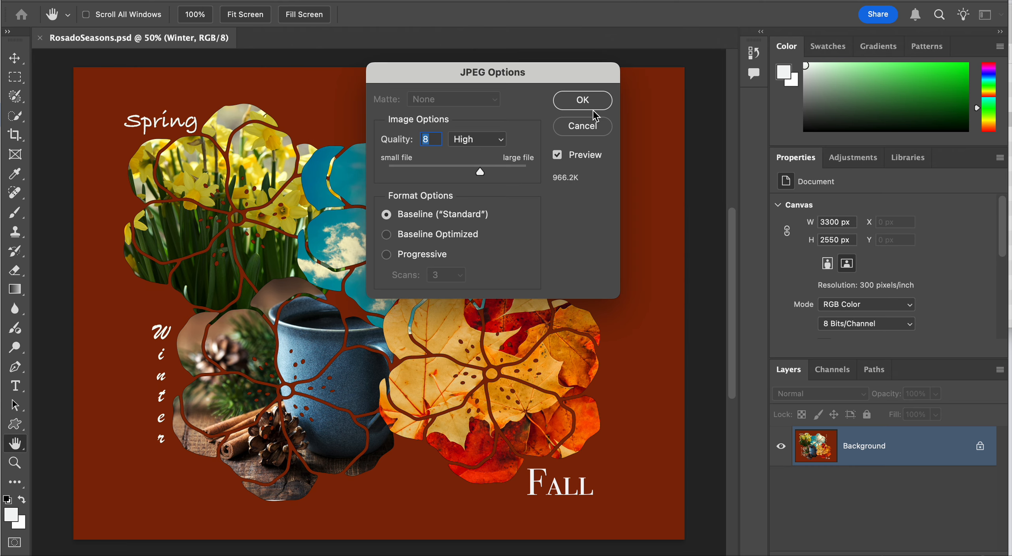
click(583, 104)
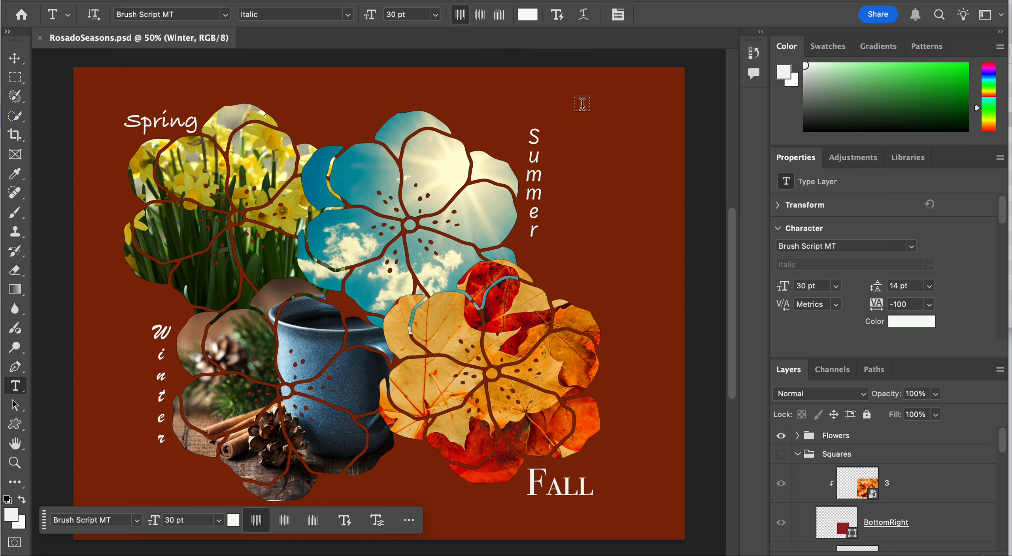